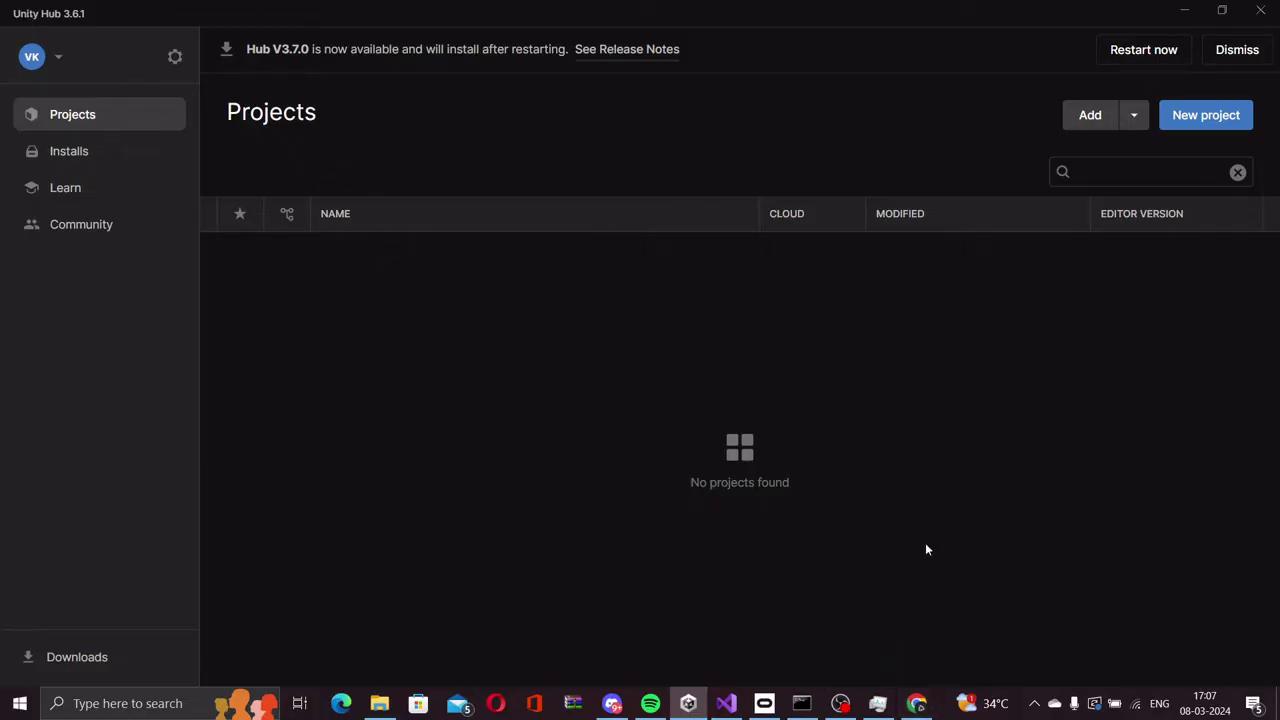
# - Browse down the Unity download page in the web browser
pyautogui.click(916, 703)
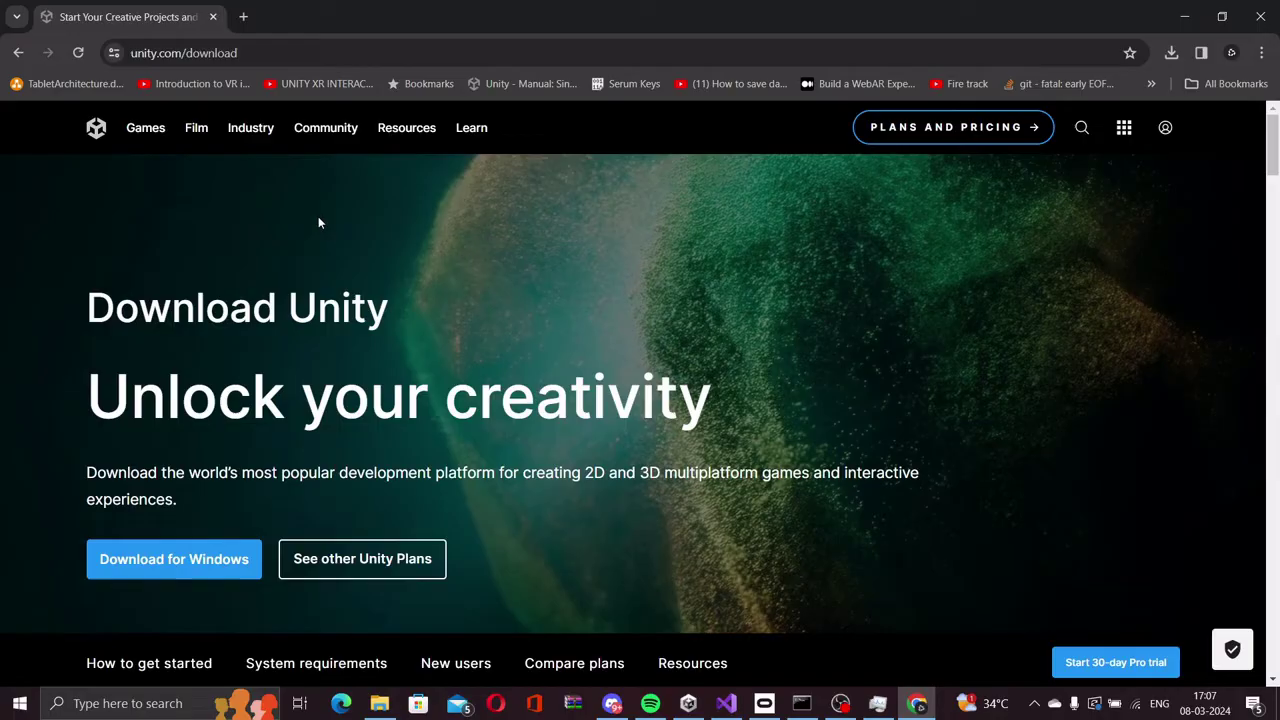
pyautogui.scroll(-1, 1049, 403)
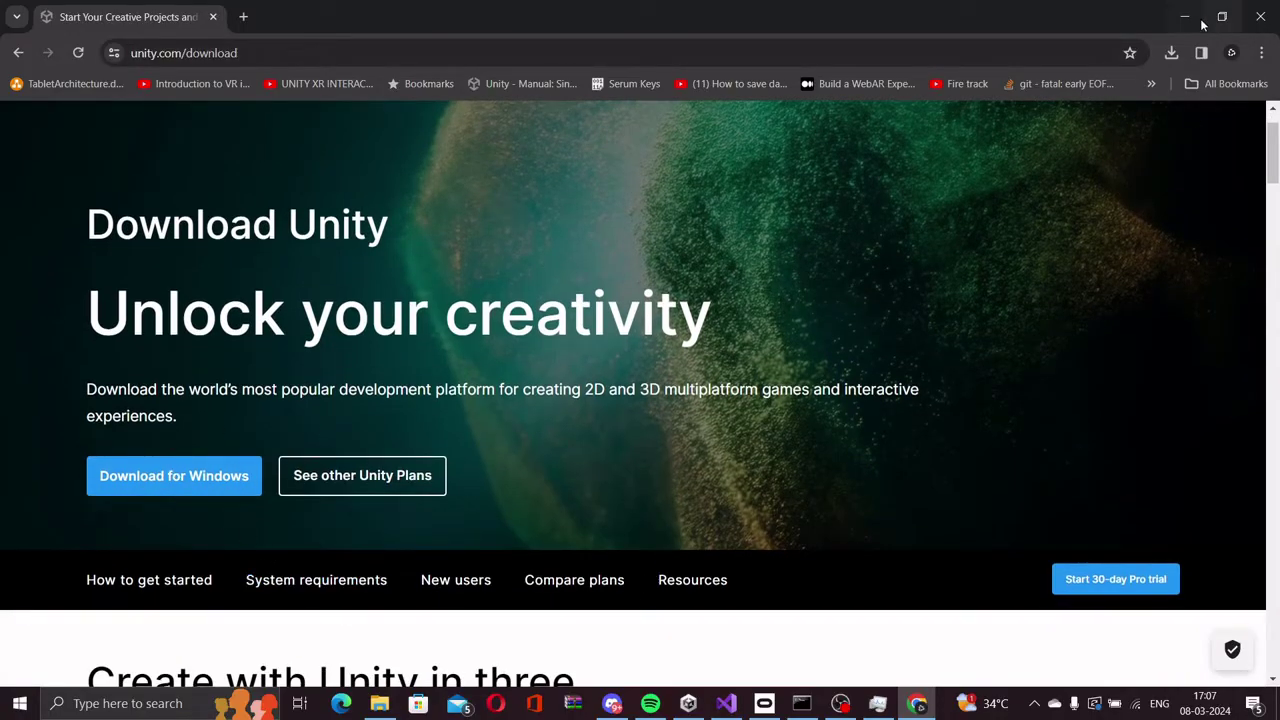
pyautogui.scroll(-2, 740, 359)
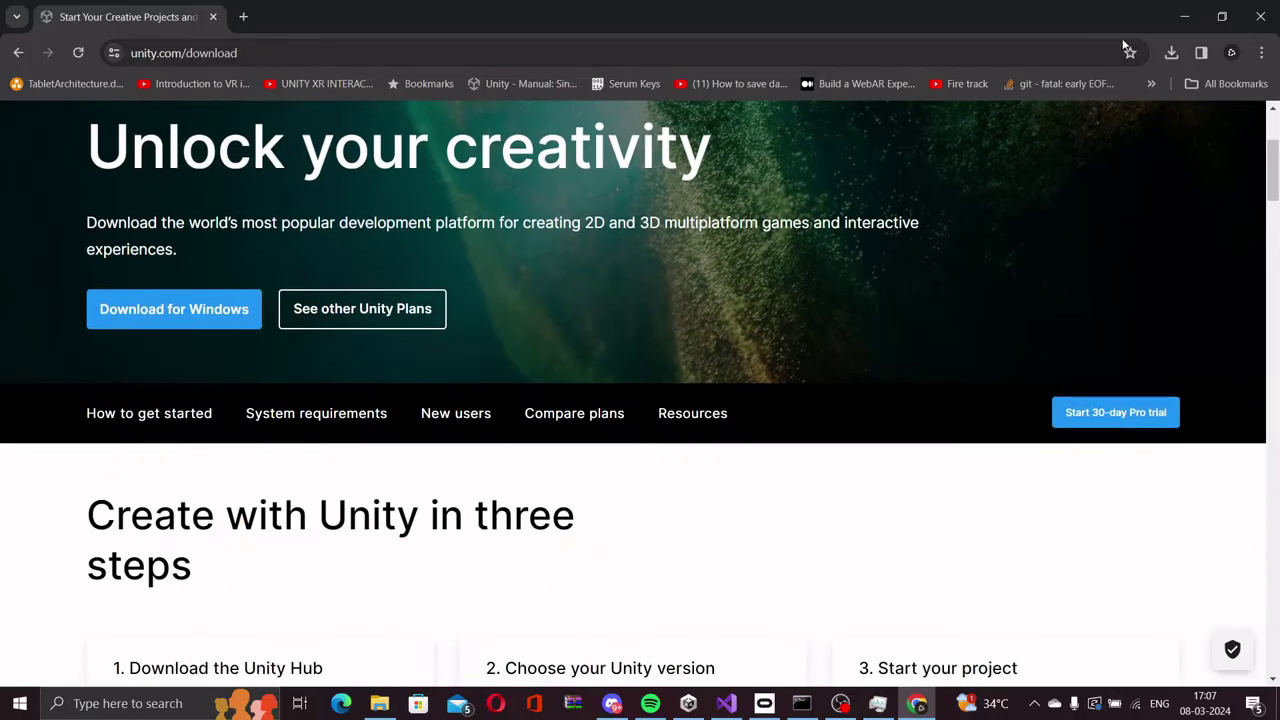
# - Back in Unity Hub, check the four installed editors, then return to the empty Projects list
pyautogui.click(1185, 20)
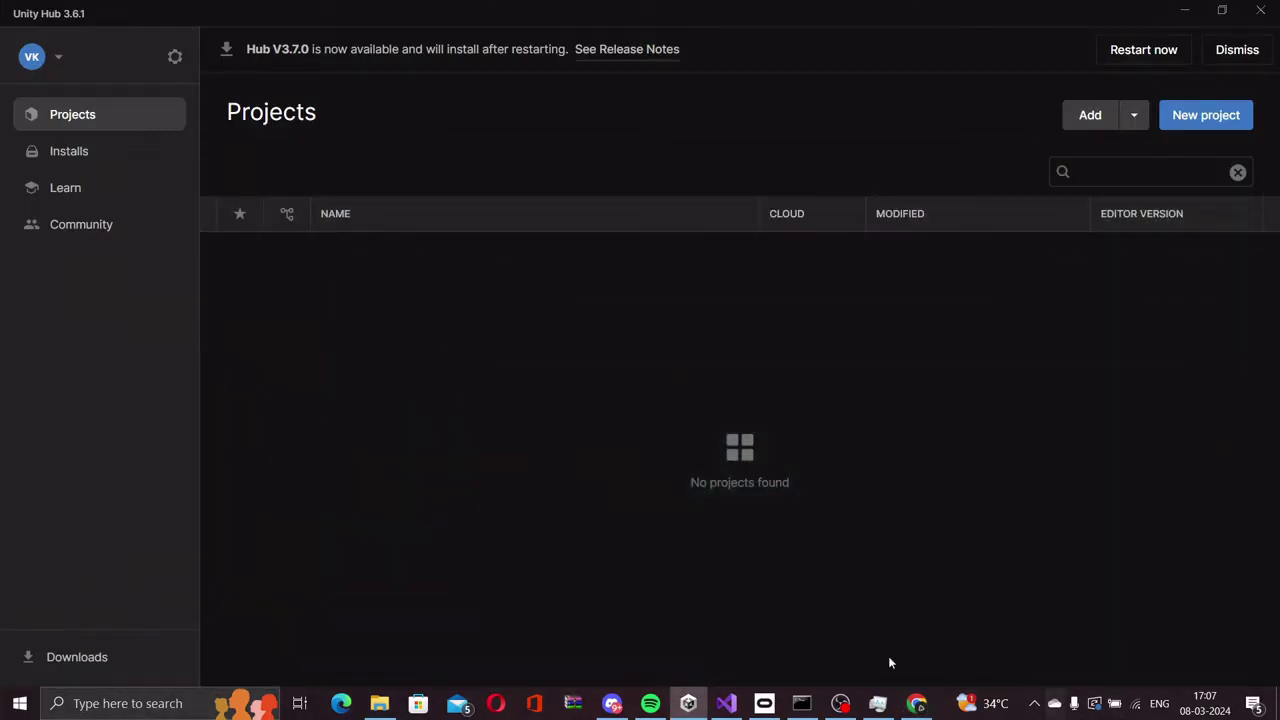
pyautogui.click(96, 151)
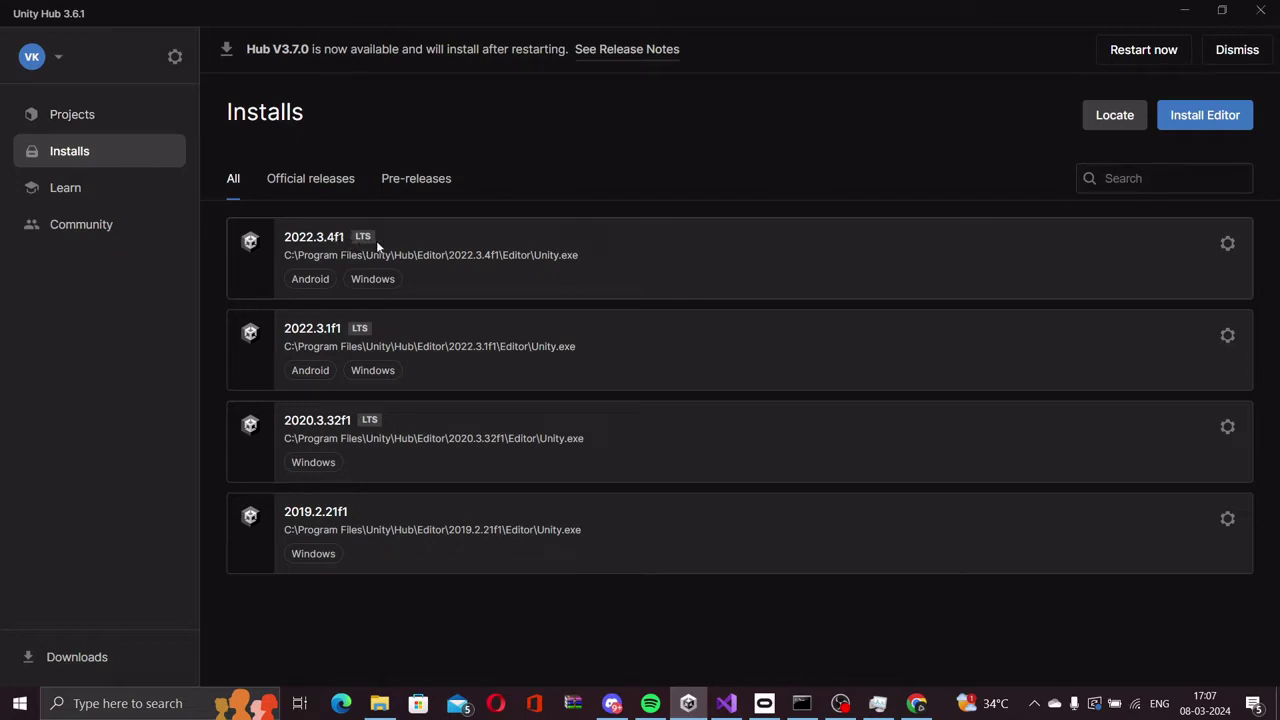
pyautogui.click(103, 117)
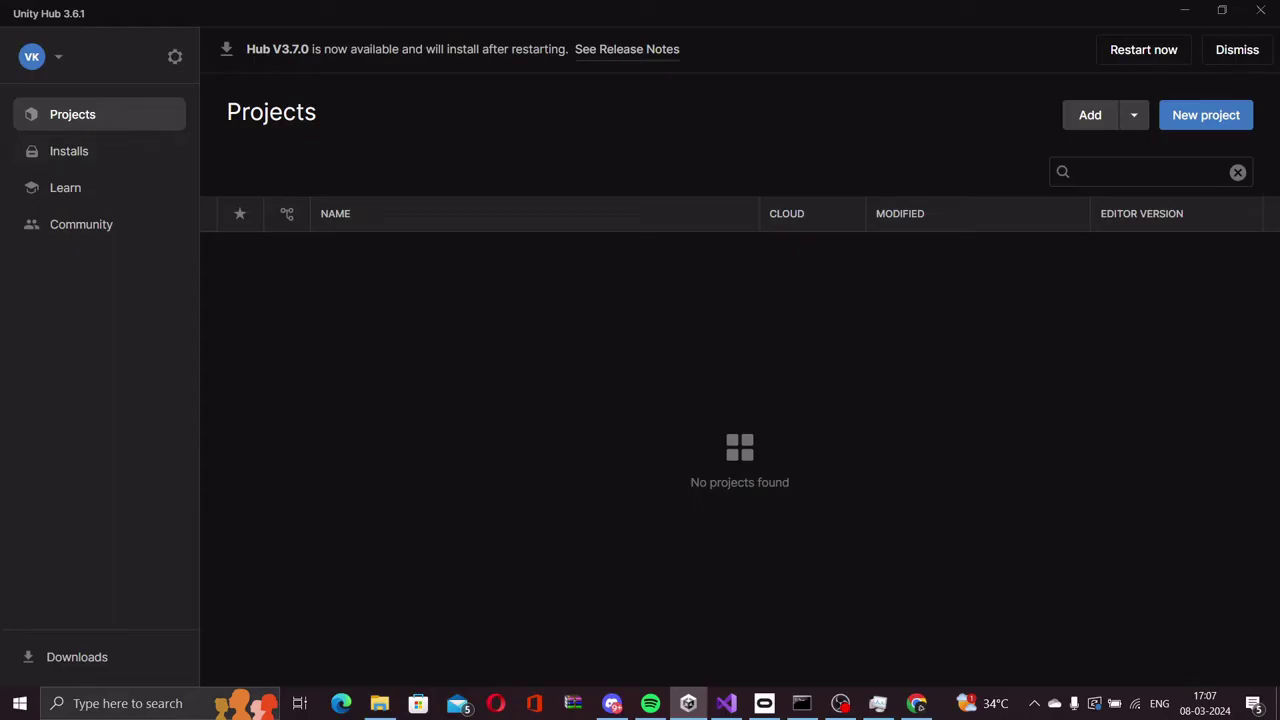
# - Create a new 3D-template project named VRBaseTemplate with editor 2022.3.4f1
pyautogui.click(1210, 117)
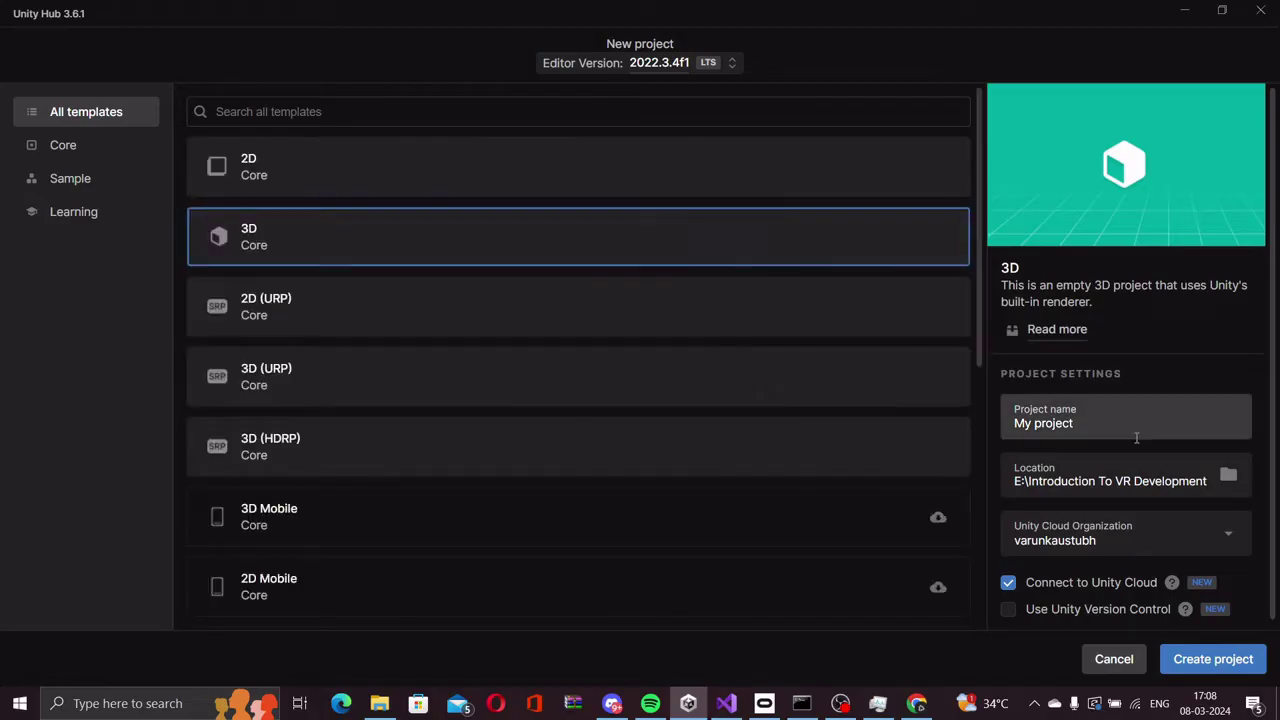
pyautogui.click(1143, 424)
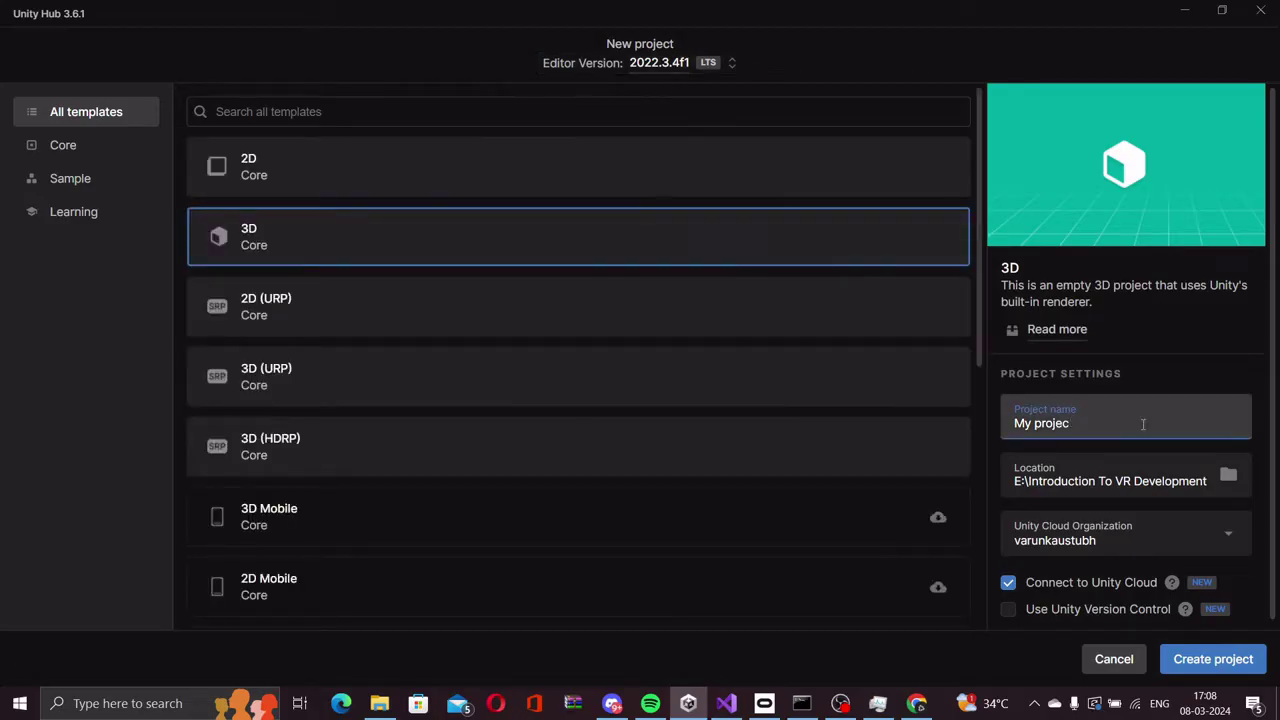
pyautogui.press('BackSpace')
pyautogui.press('BackSpace')
pyautogui.press('BackSpace')
pyautogui.press('BackSpace')
pyautogui.press('BackSpace')
pyautogui.press('BackSpace')
pyautogui.press('BackSpace')
pyautogui.press('BackSpace')
pyautogui.press('BackSpace')
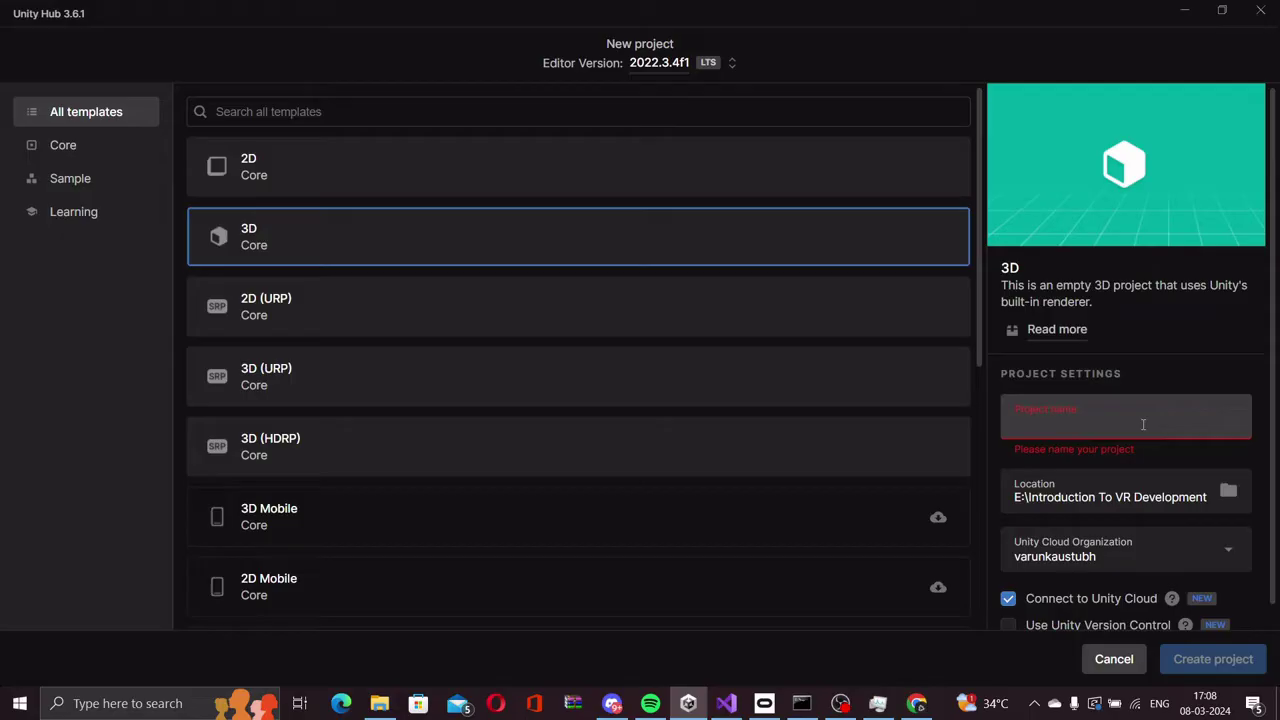
pyautogui.write('VR')
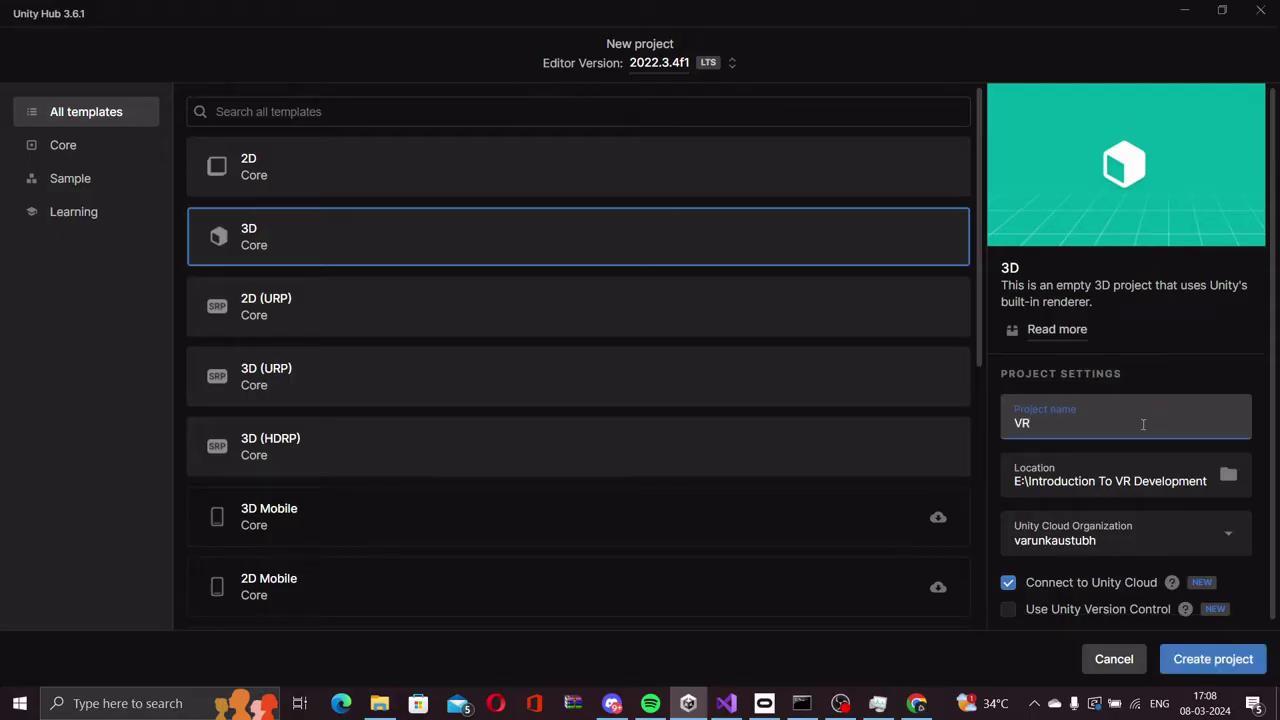
pyautogui.write('BaseTemplate')
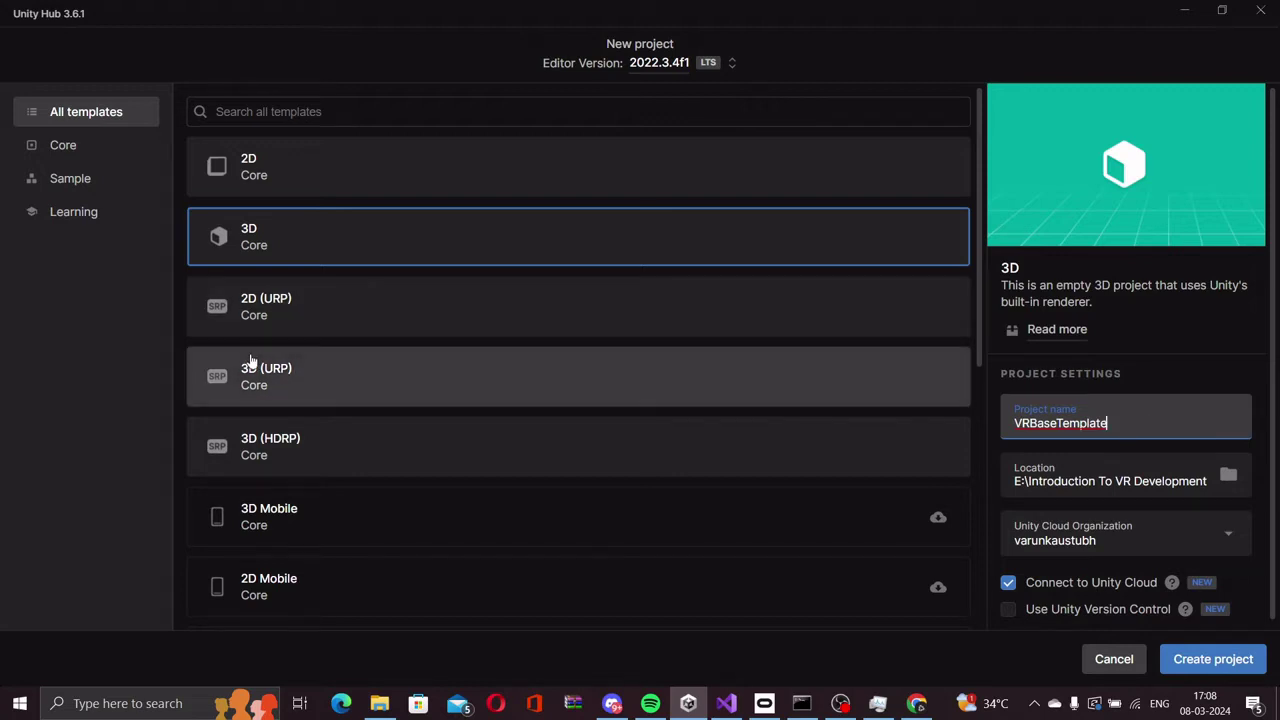
pyautogui.click(238, 250)
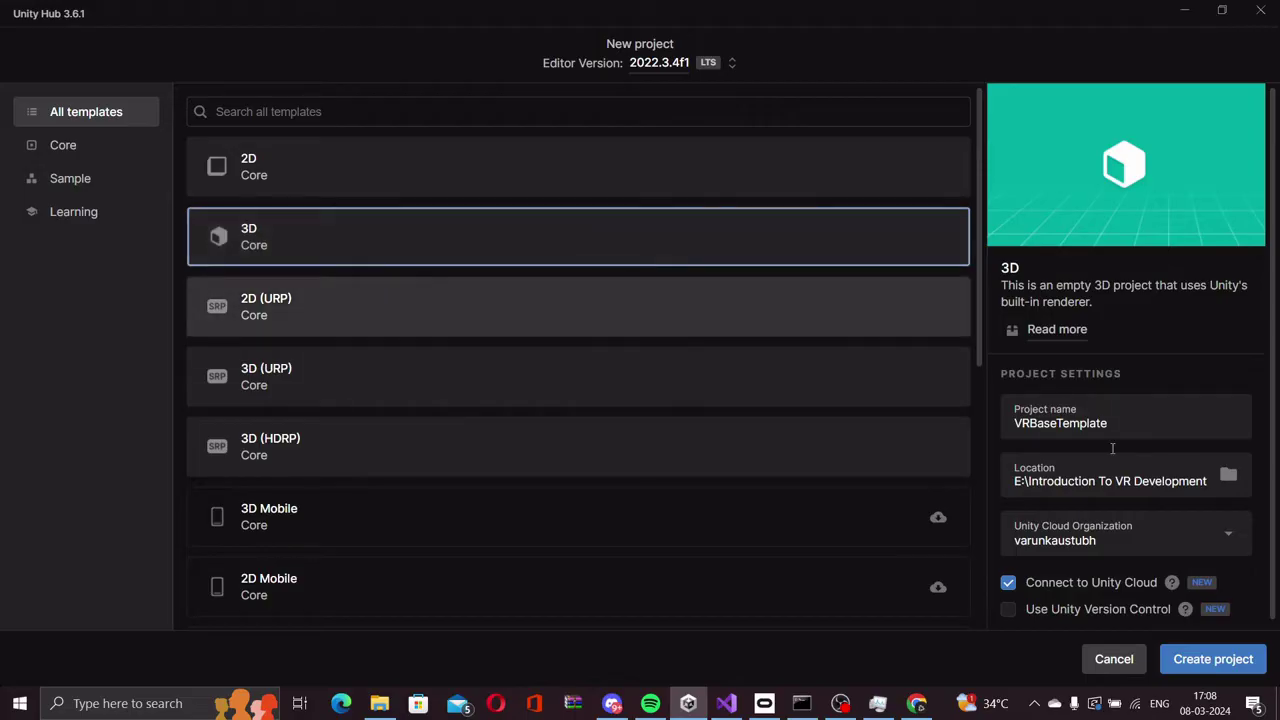
pyautogui.click(1231, 662)
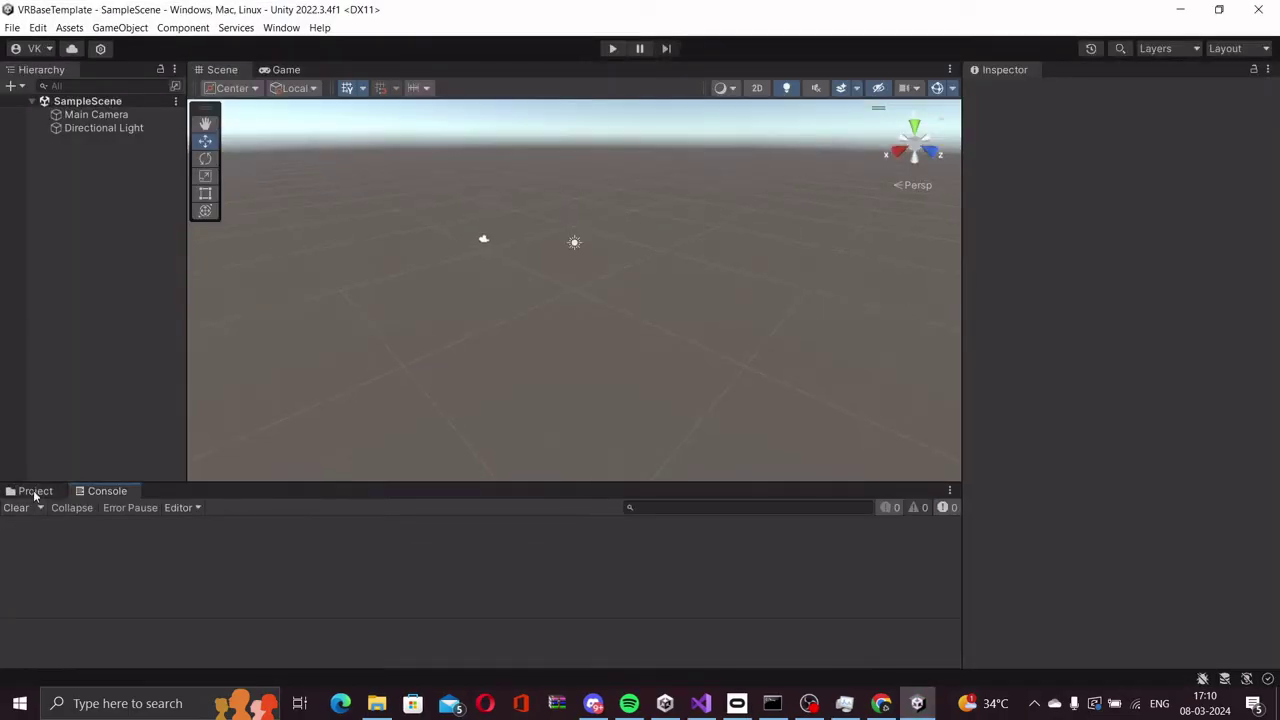
# - Drag the Project panel splitter upward to enlarge the assets area, then open the Window menu
pyautogui.moveTo(269, 478); pyautogui.dragTo(289, 418)
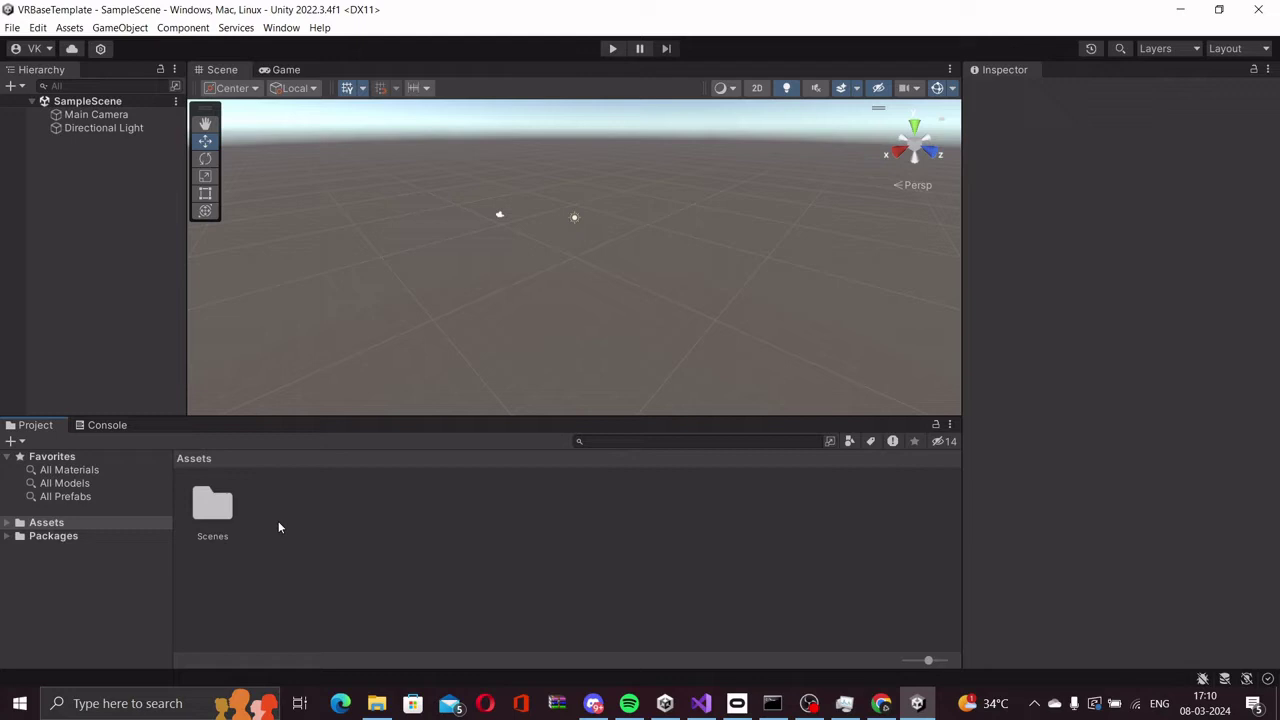
pyautogui.click(282, 28)
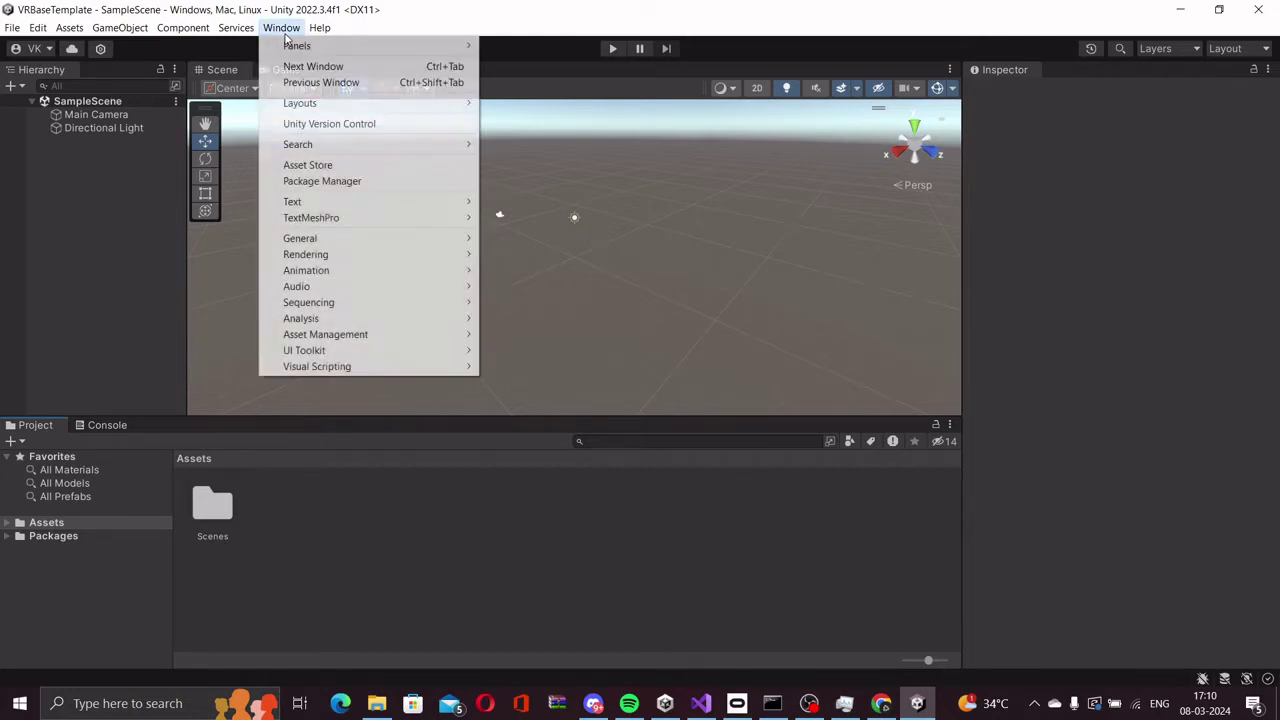
# - Install Universal RP 14.0.8 from the Unity Registry, found by searching 'Univers', then close Package Manager
pyautogui.click(366, 180)
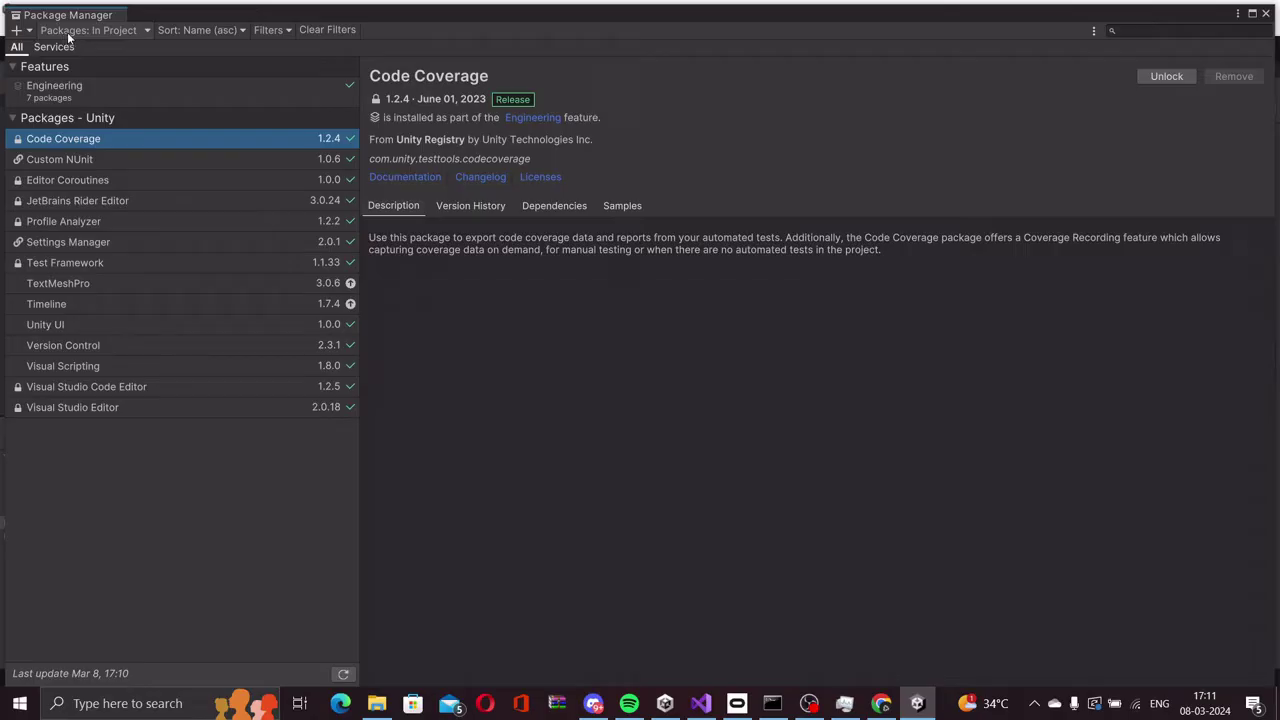
pyautogui.click(112, 32)
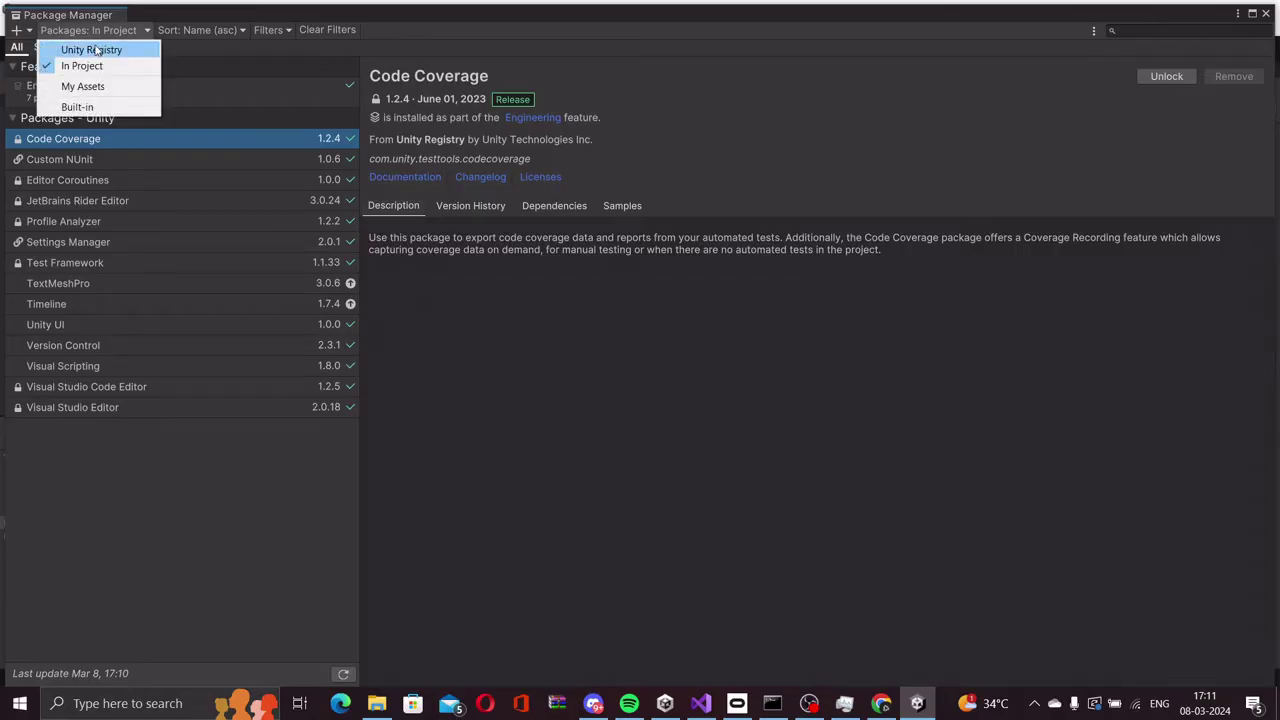
pyautogui.click(90, 48)
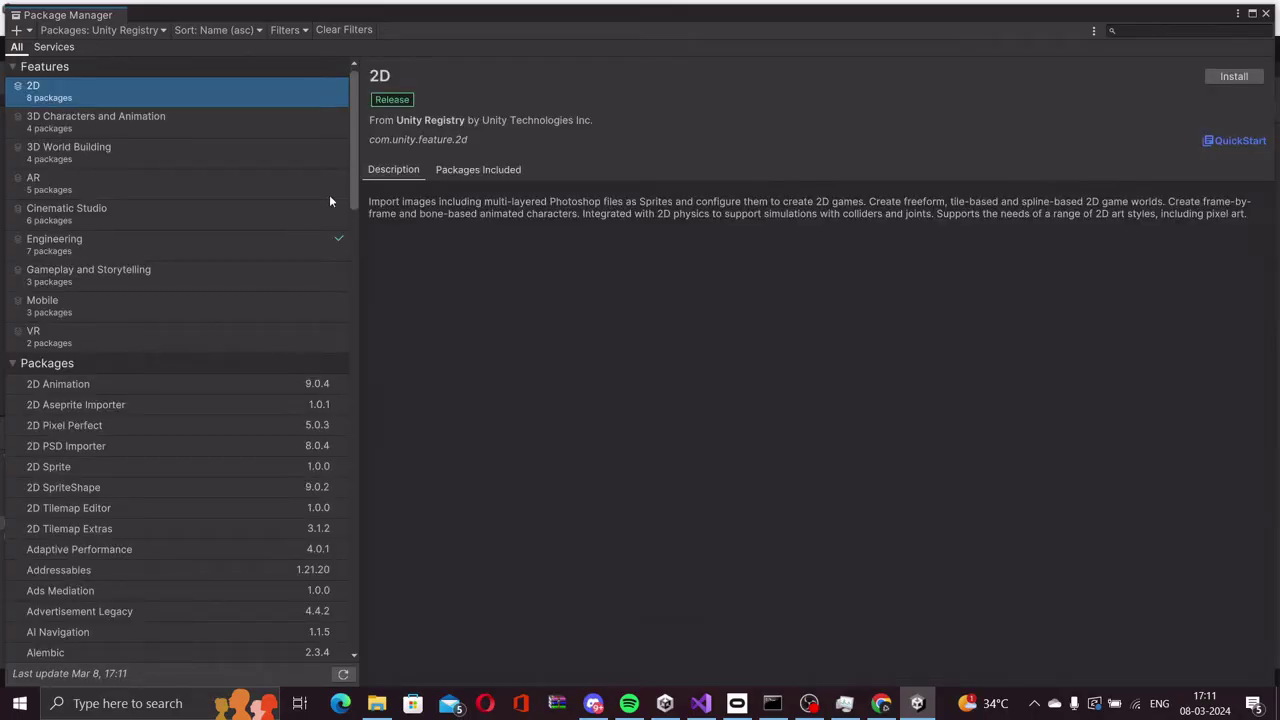
pyautogui.moveTo(352, 183)
pyautogui.mouseDown()
pyautogui.moveTo(372, 644)
pyautogui.moveTo(358, 170)
pyautogui.mouseUp()
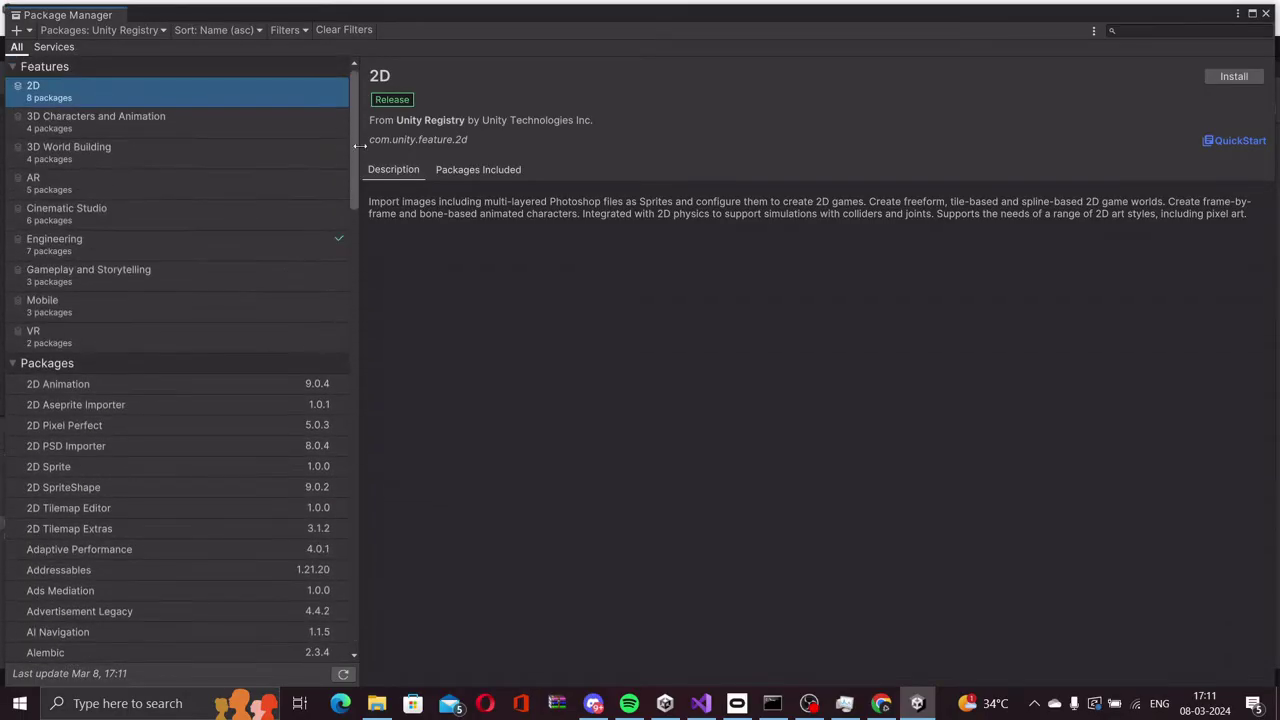
pyautogui.click(1157, 31)
pyautogui.write('Universal')
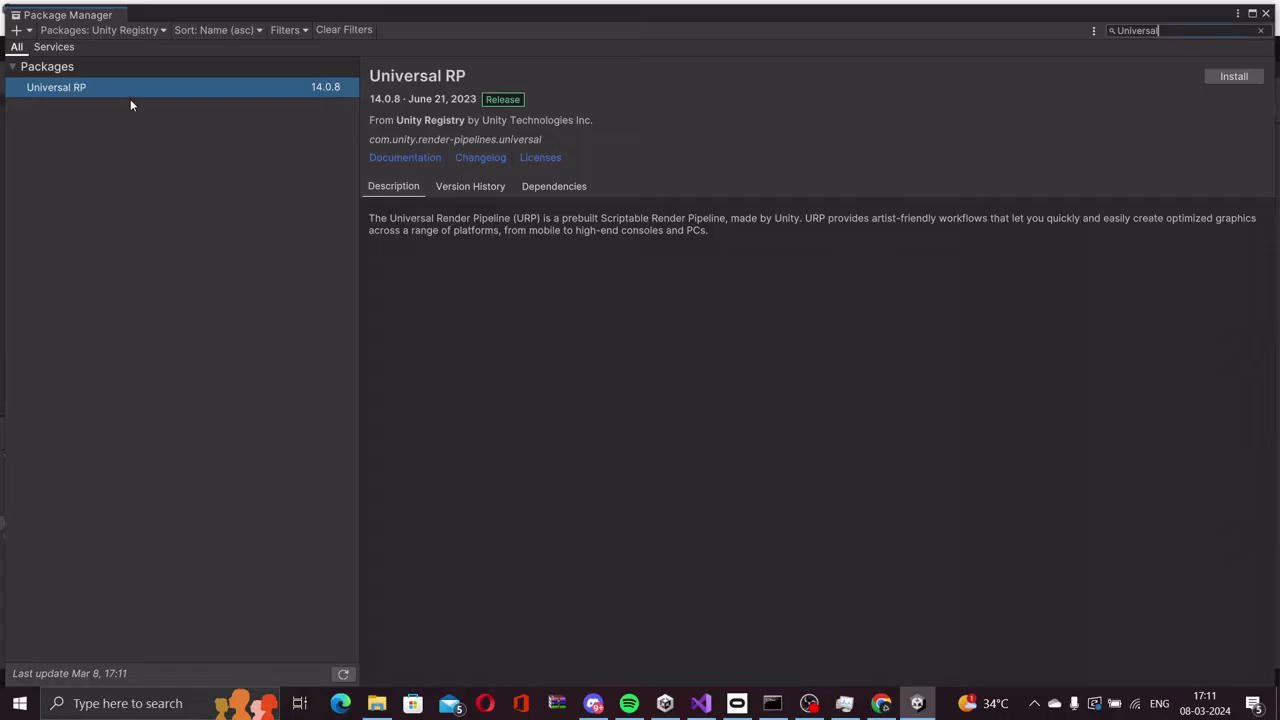
pyautogui.click(109, 81)
pyautogui.click(1241, 83)
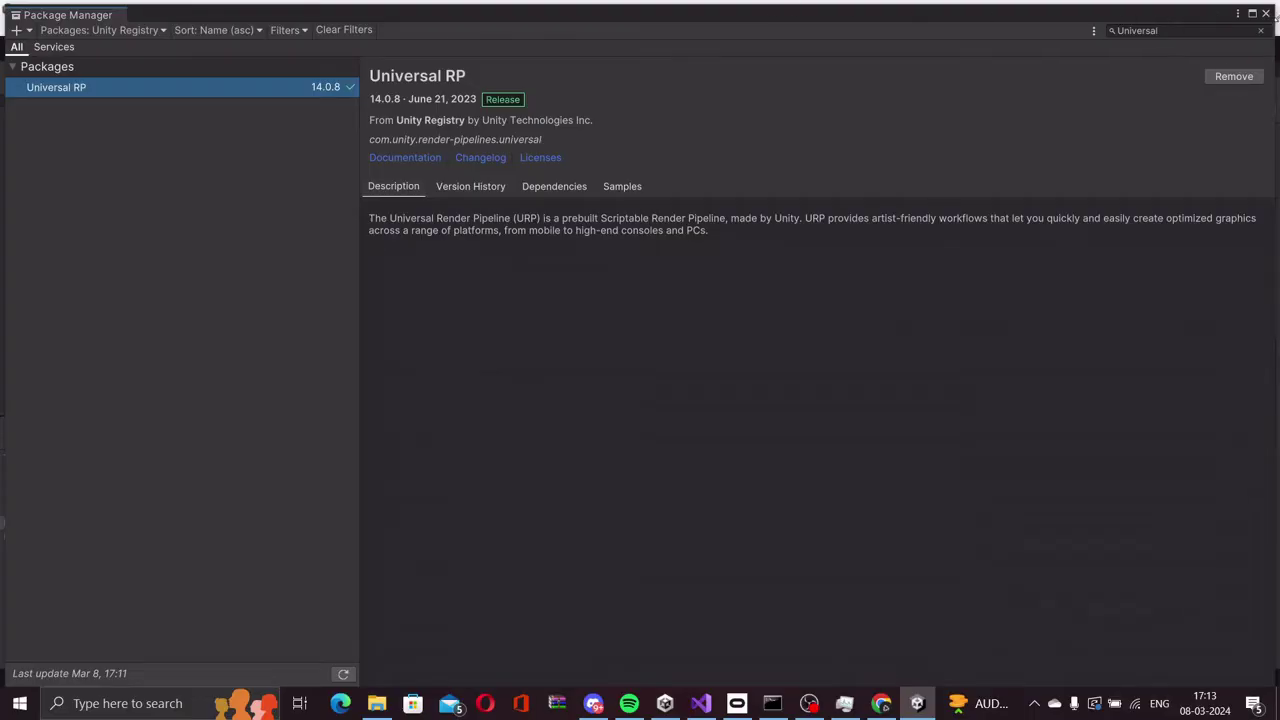
pyautogui.click(1265, 13)
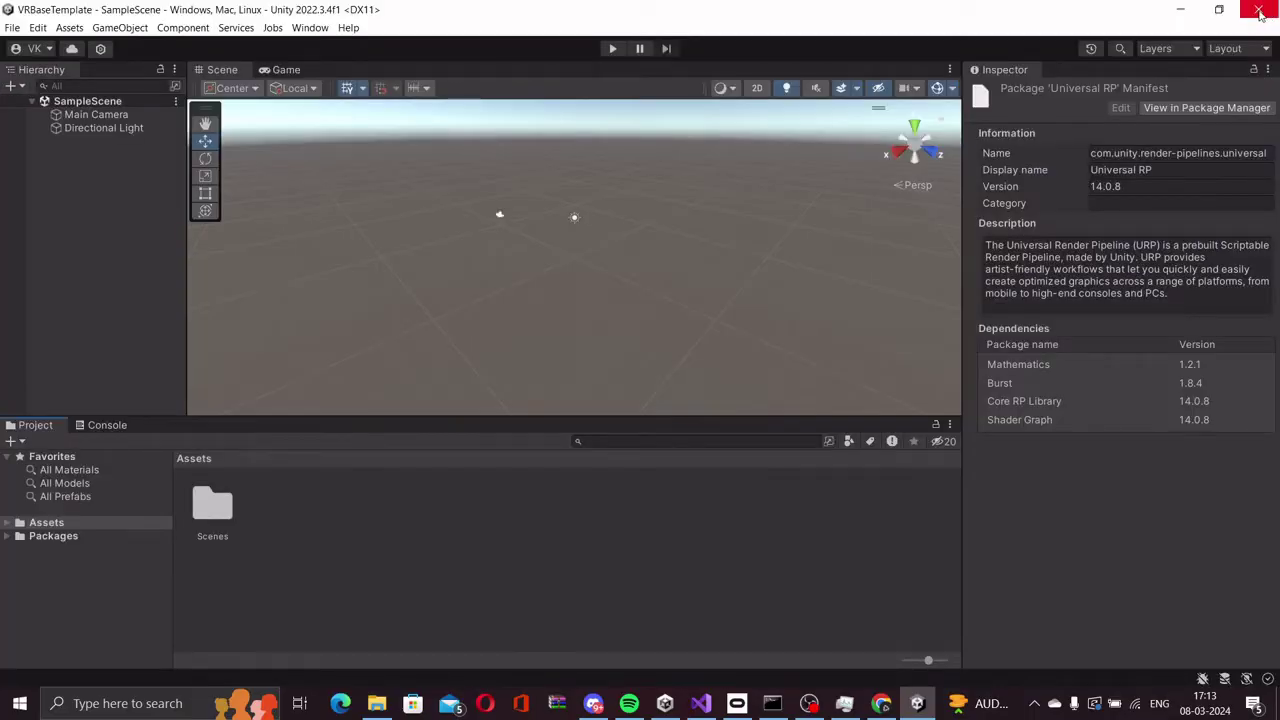
# - Browse the Assets folder's Create submenus to find the URP rendering asset types
pyautogui.click(409, 521)
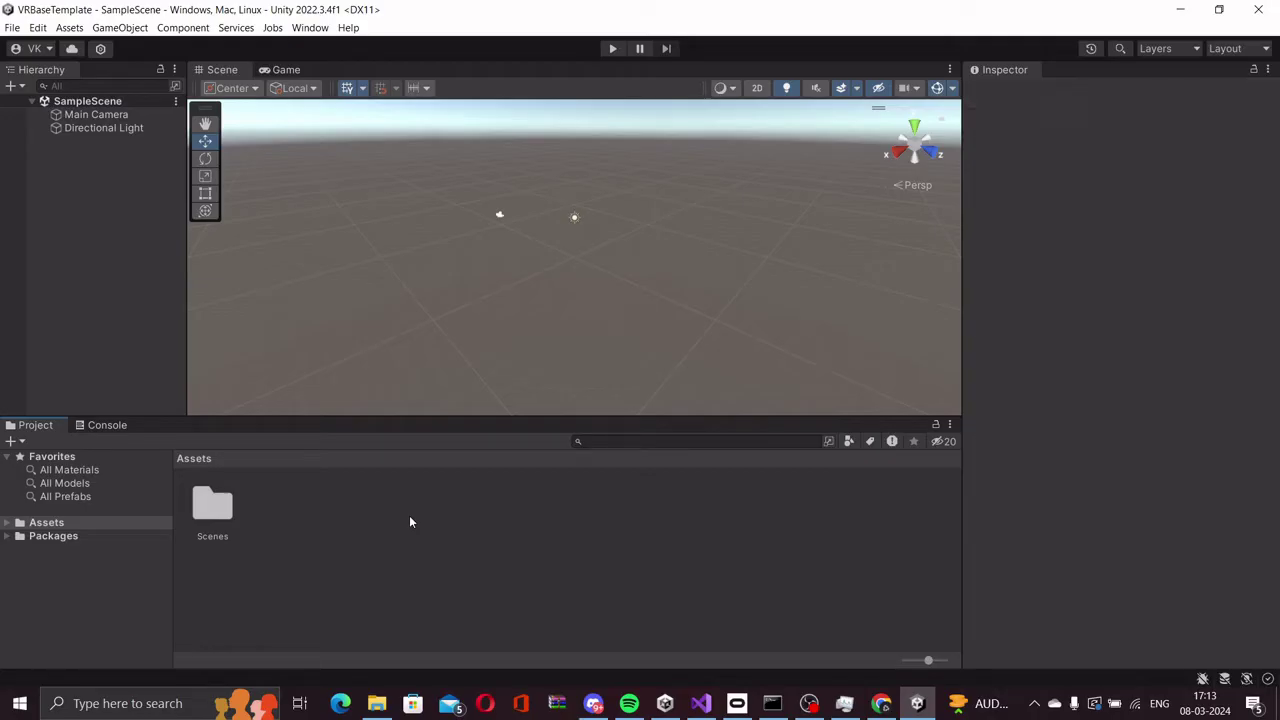
pyautogui.rightClick(409, 521)
pyautogui.moveTo(545, 136)
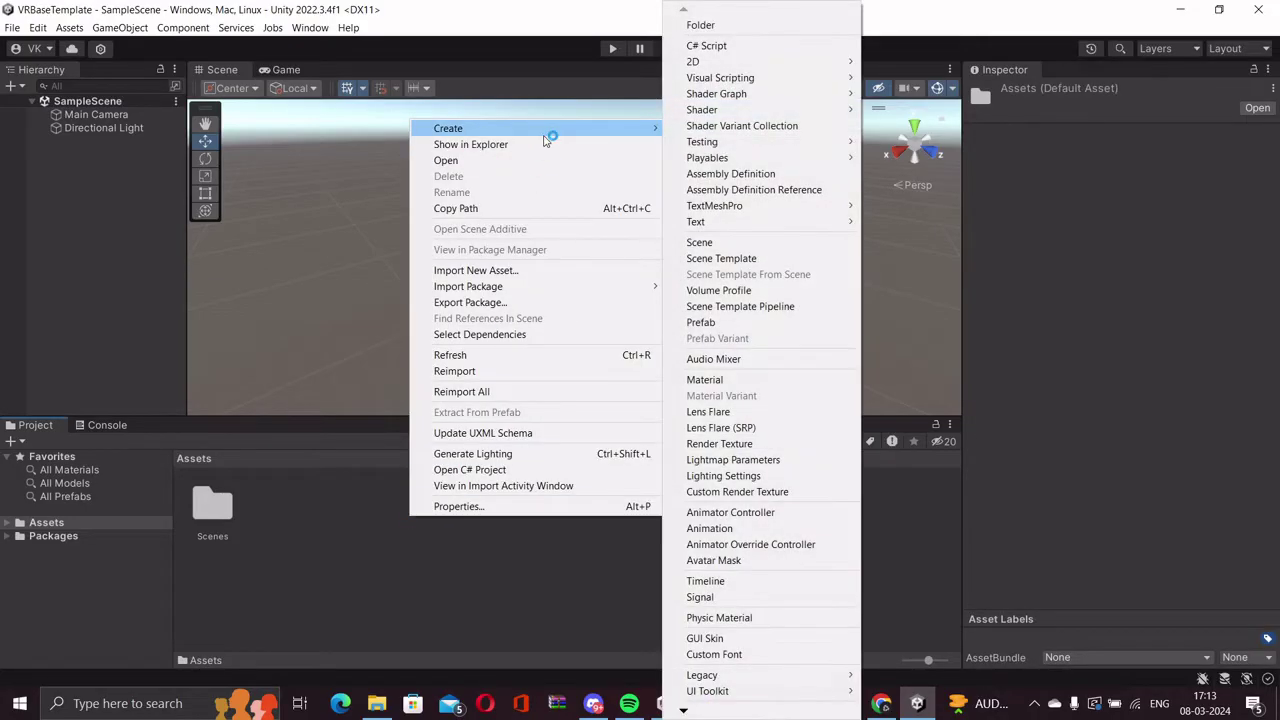
pyautogui.click(288, 550)
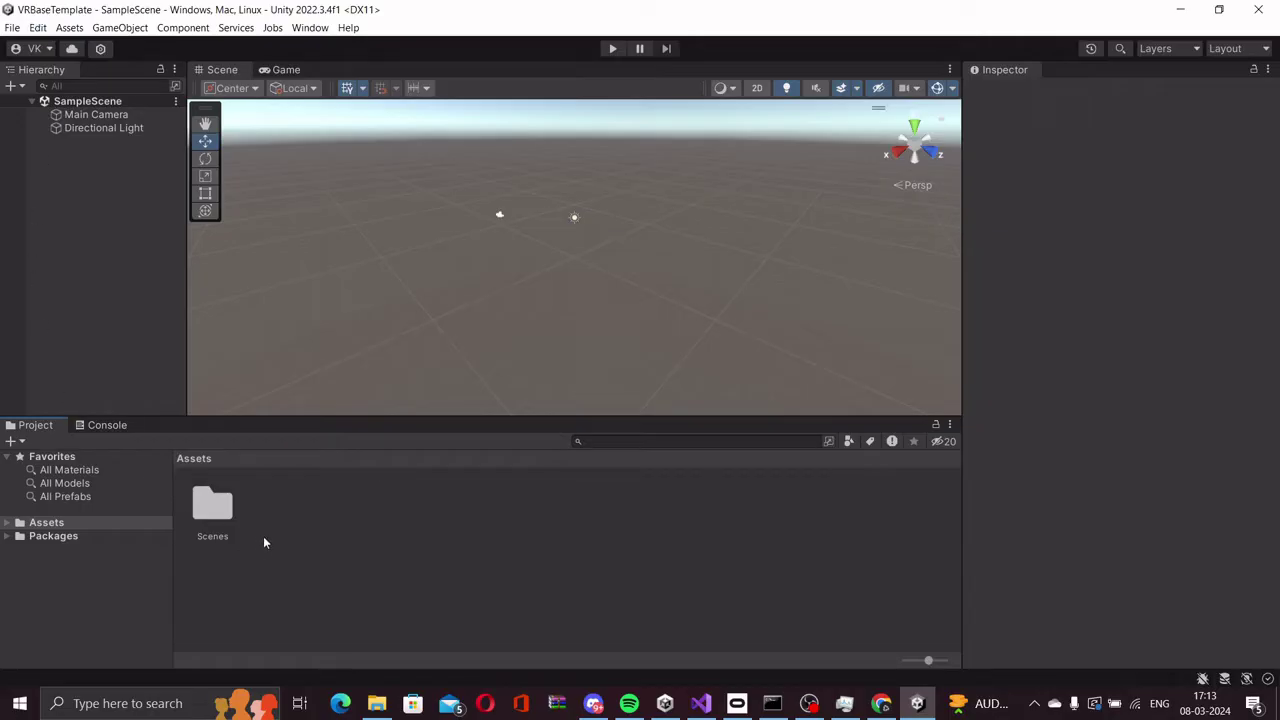
pyautogui.rightClick(314, 500)
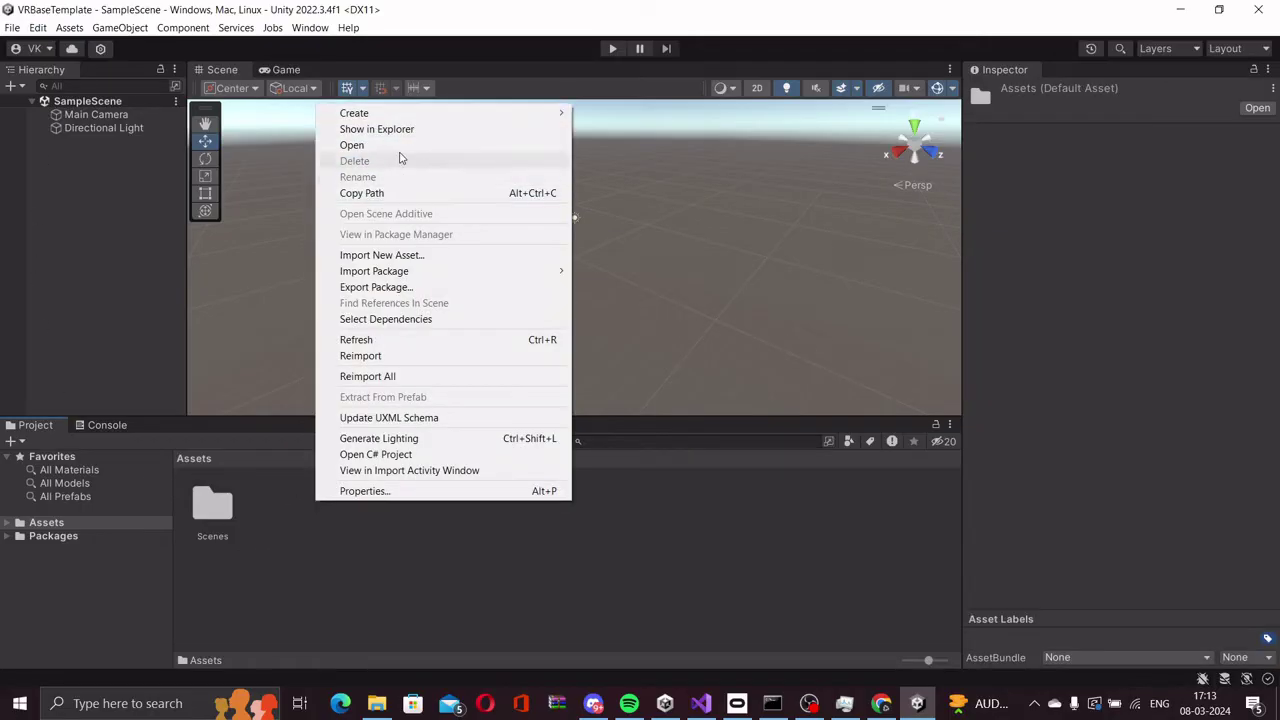
pyautogui.rightClick(286, 519)
pyautogui.rightClick(286, 519)
pyautogui.moveTo(423, 132)
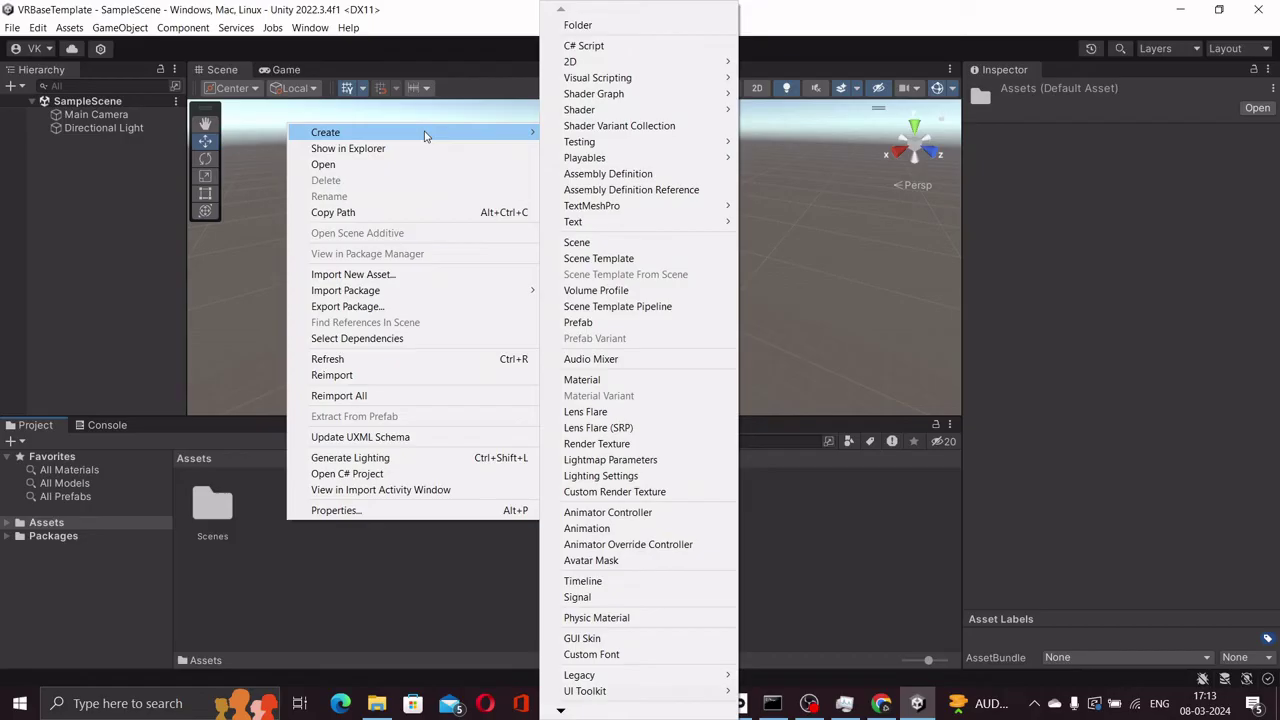
pyautogui.moveTo(561, 714)
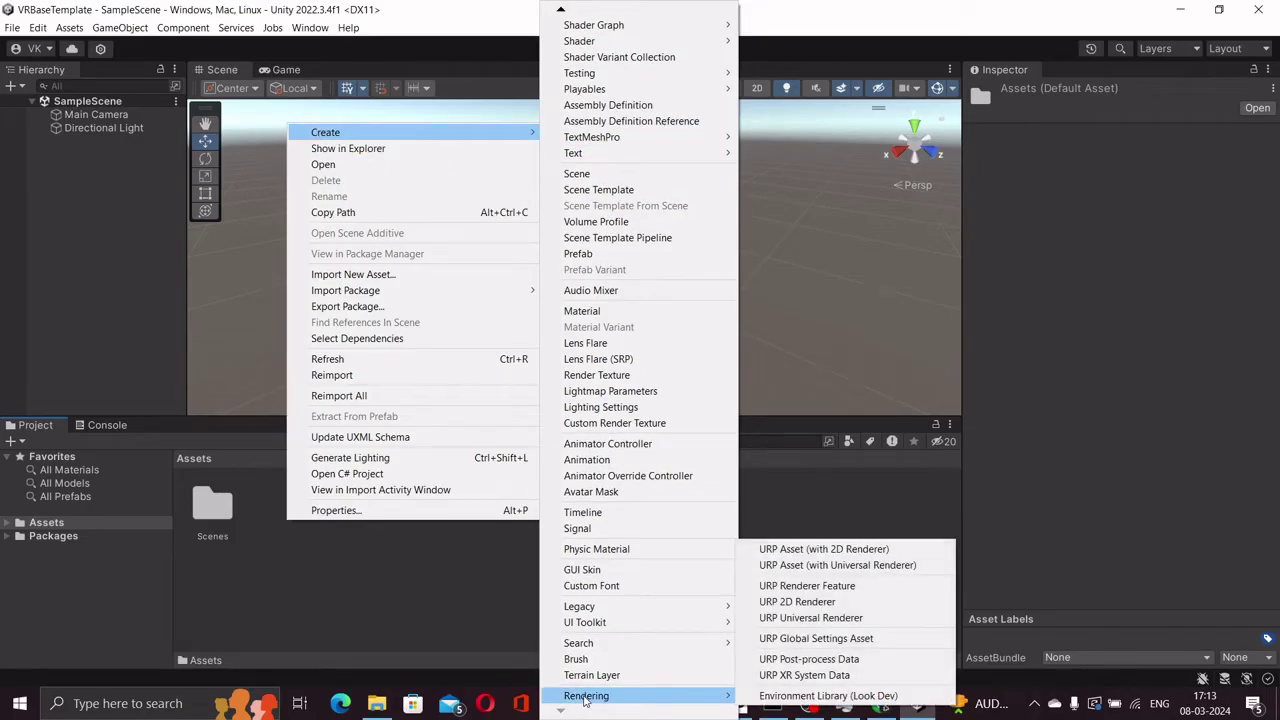
pyautogui.rightClick(424, 621)
pyautogui.rightClick(424, 621)
pyautogui.moveTo(555, 238)
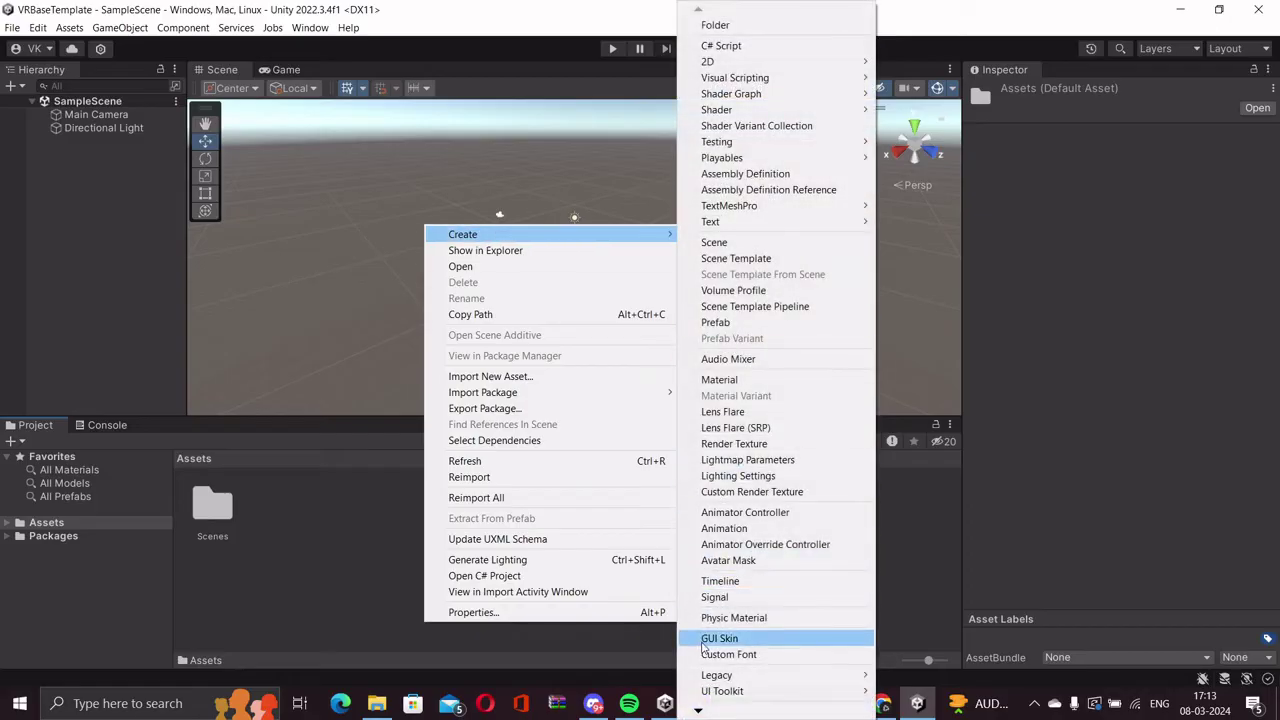
pyautogui.moveTo(704, 710)
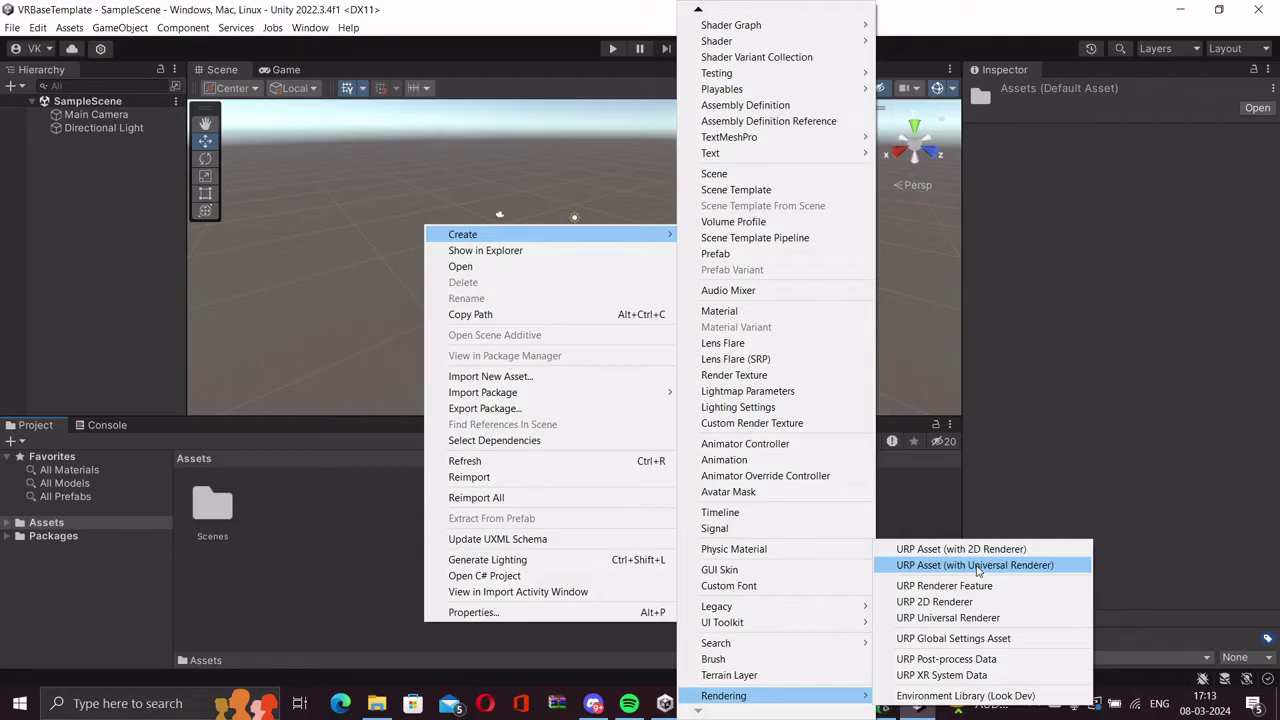
# - Create a URP Asset (with Universal Renderer) and name it URPAsset
pyautogui.click(977, 566)
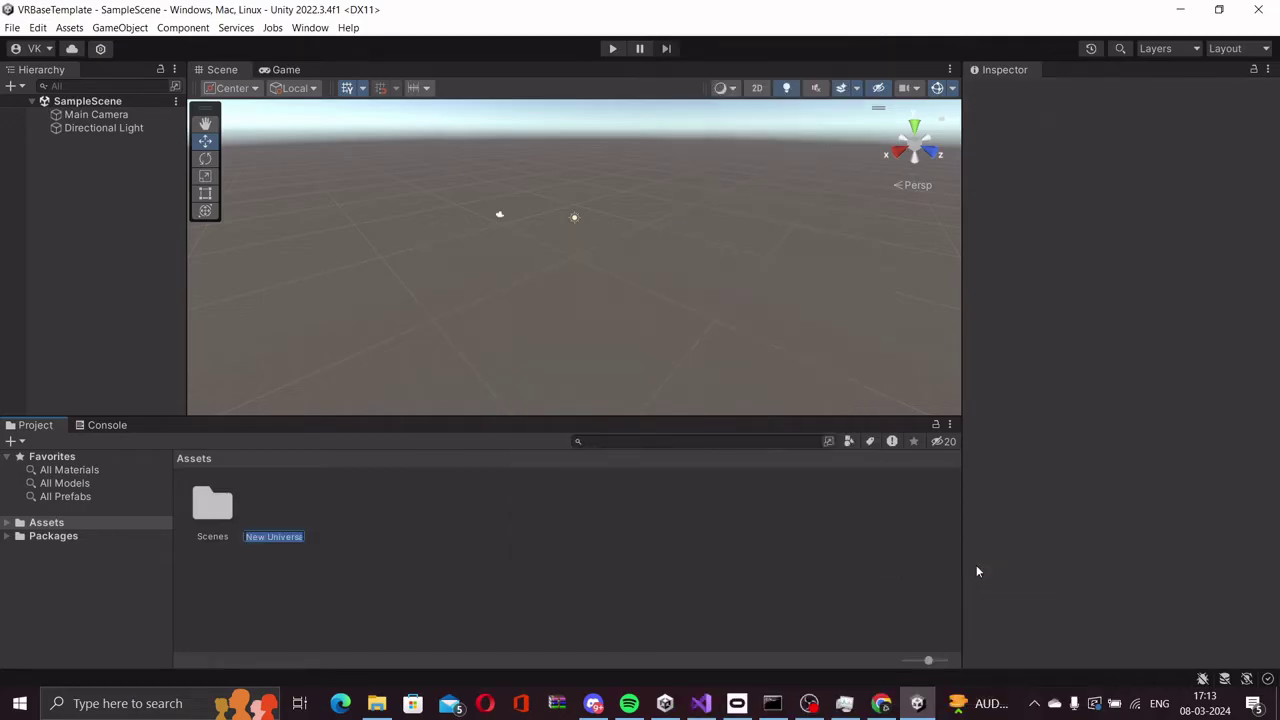
pyautogui.press('BackSpace')
pyautogui.write('URPAsset')
pyautogui.press('Return')
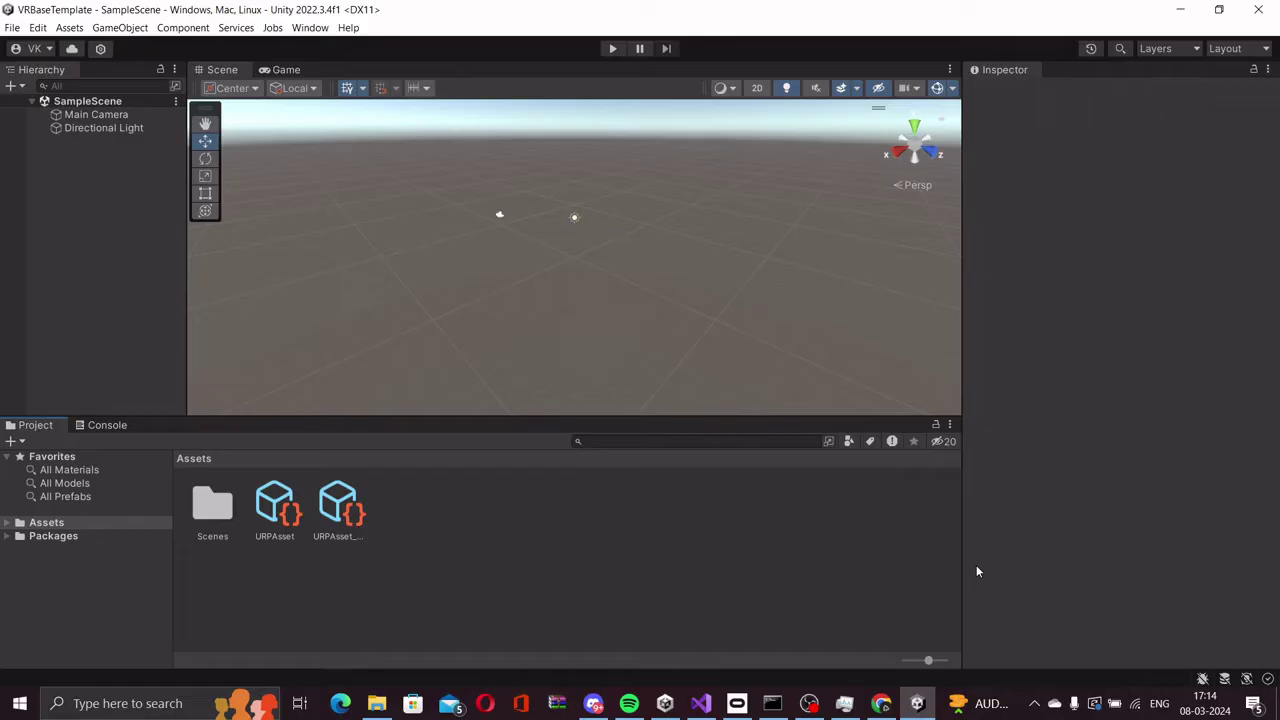
# - Select URPAsset, widen the Inspector, and briefly compare it with URPAsset_Renderer
pyautogui.click(297, 529)
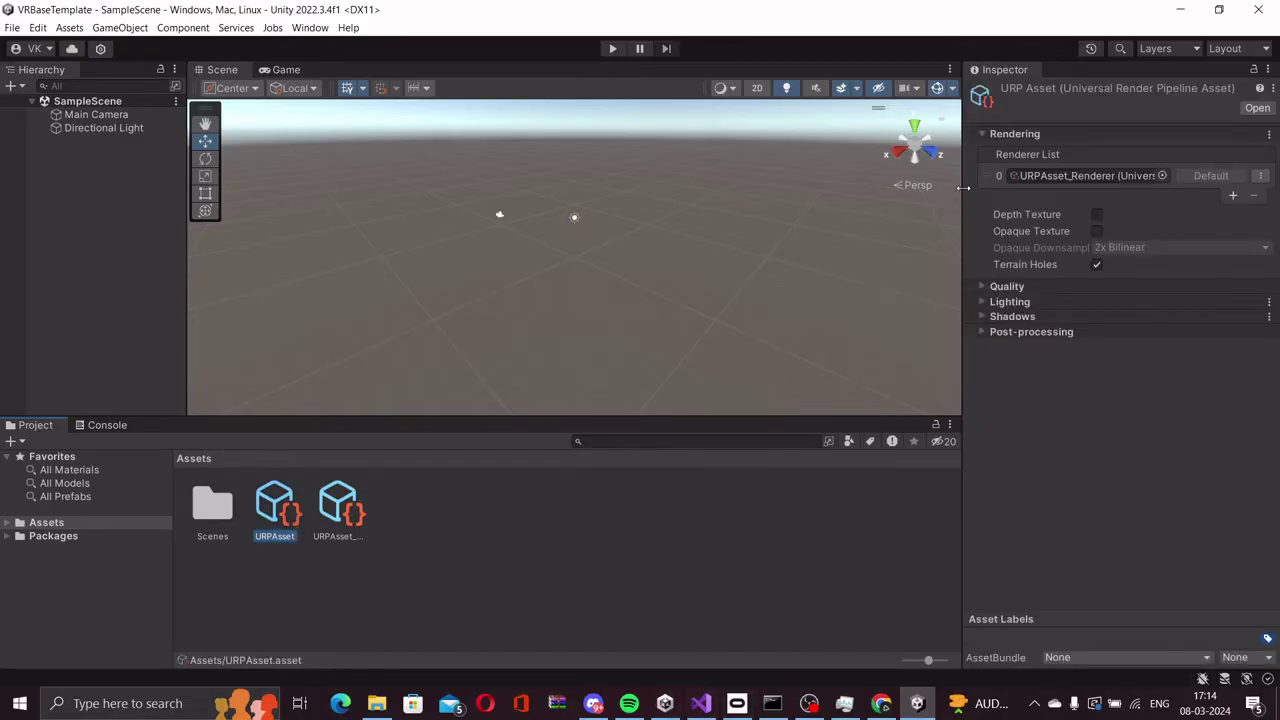
pyautogui.moveTo(963, 200); pyautogui.dragTo(837, 197)
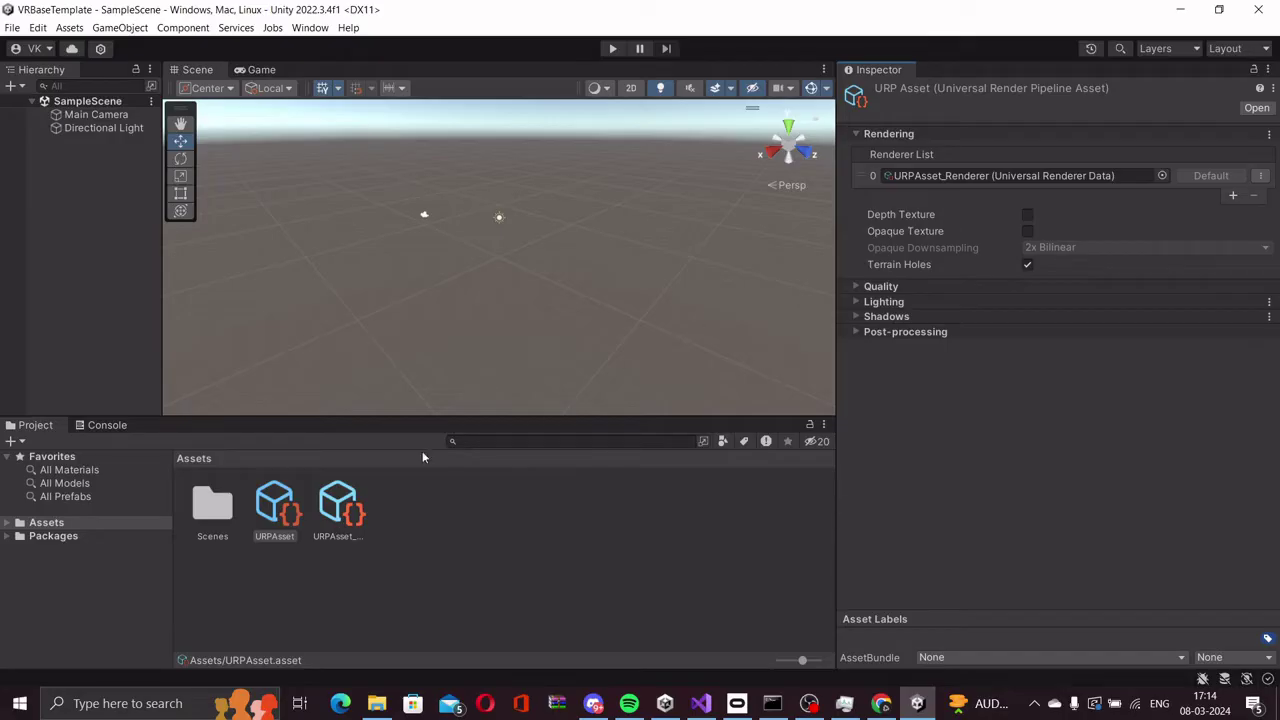
pyautogui.click(310, 524)
pyautogui.click(298, 515)
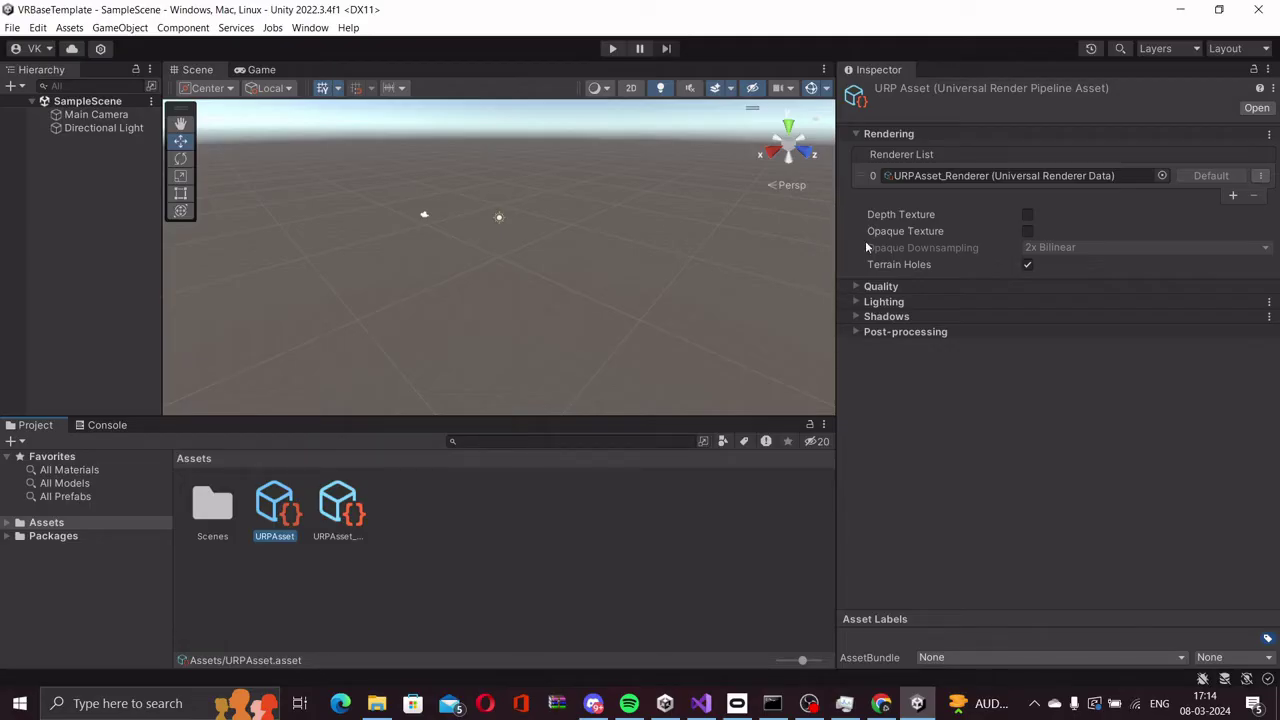
# - Expand URPAsset's Quality, Lighting, Shadows and Post-processing sections in the Inspector
pyautogui.click(855, 286)
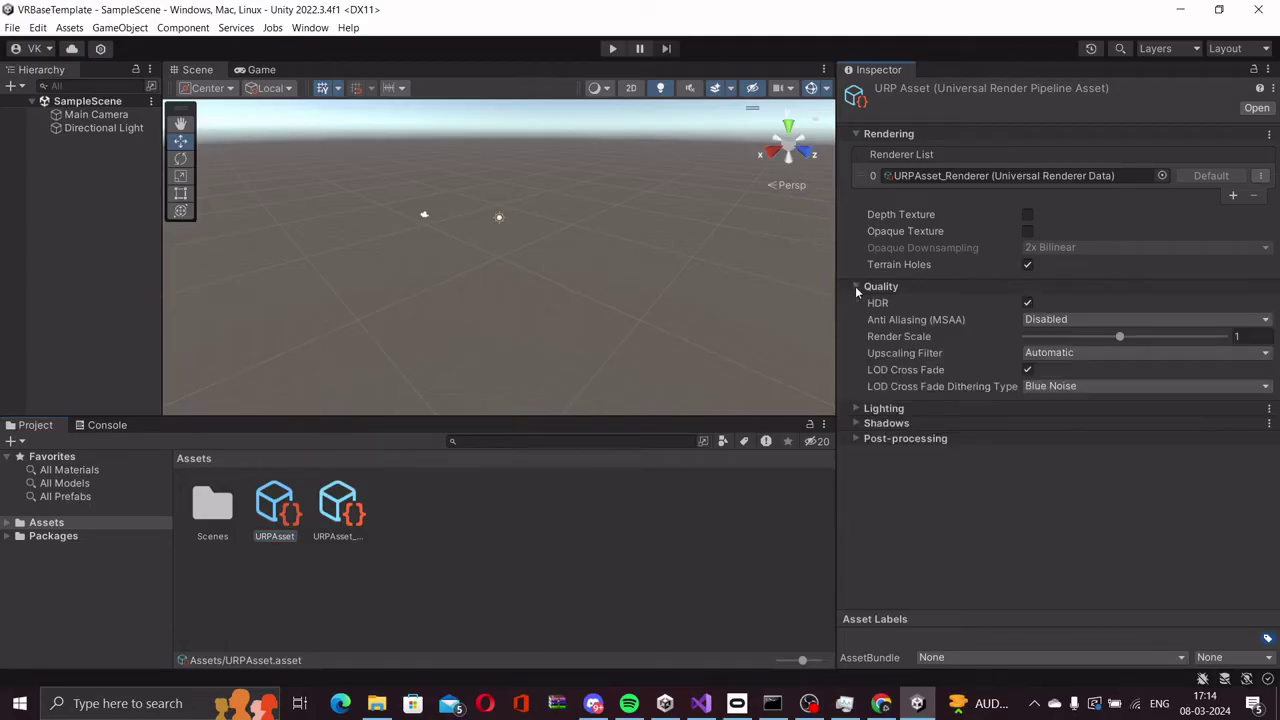
pyautogui.click(857, 408)
pyautogui.scroll(-3, 856, 448)
pyautogui.click(856, 581)
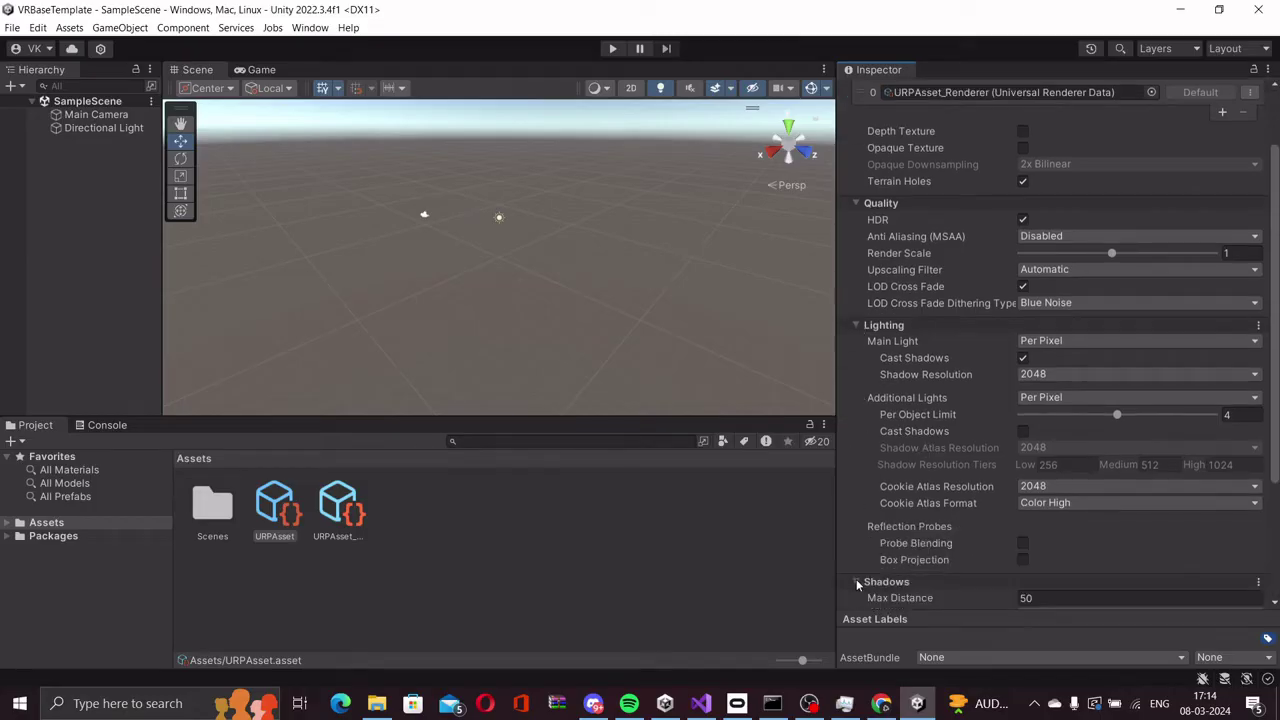
pyautogui.scroll(-5, 862, 570)
pyautogui.click(857, 597)
pyautogui.scroll(-3, 868, 575)
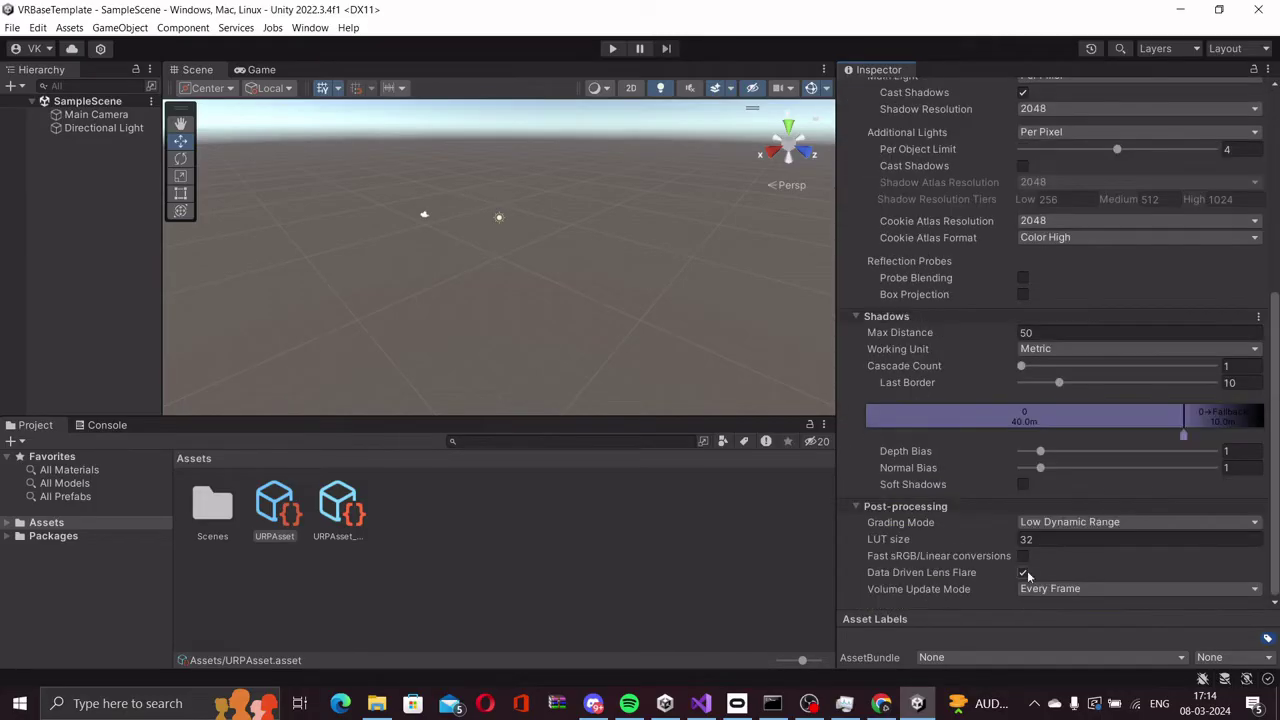
# - Collapse the Post-processing, Shadows, Lighting, Quality and Rendering sections, then reselect URPAsset
pyautogui.click(856, 506)
pyautogui.click(857, 410)
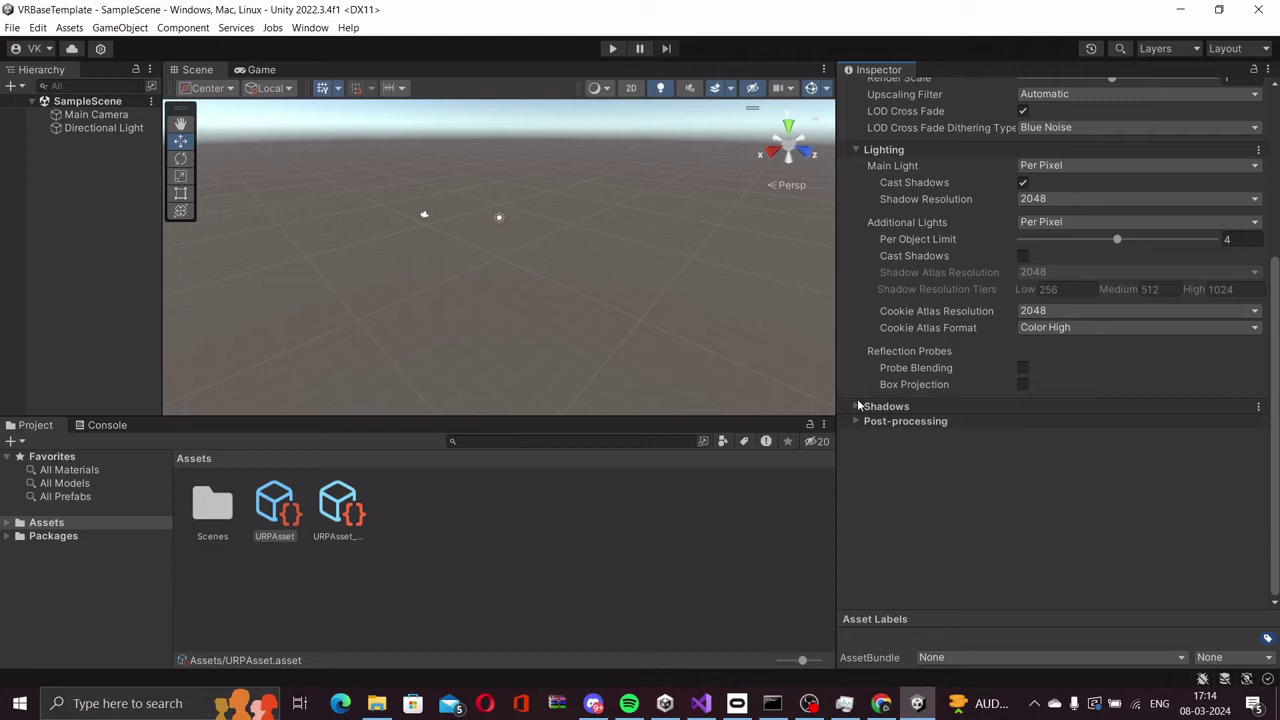
pyautogui.scroll(2, 852, 313)
pyautogui.click(853, 328)
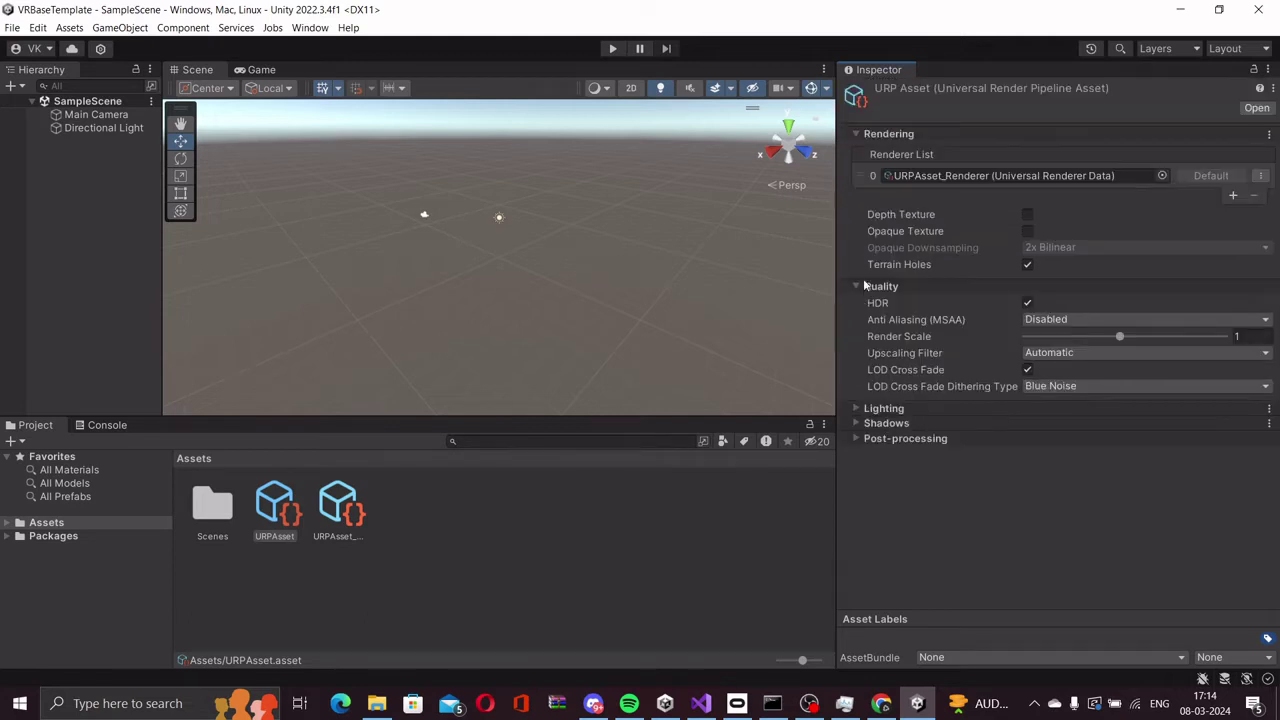
pyautogui.click(858, 286)
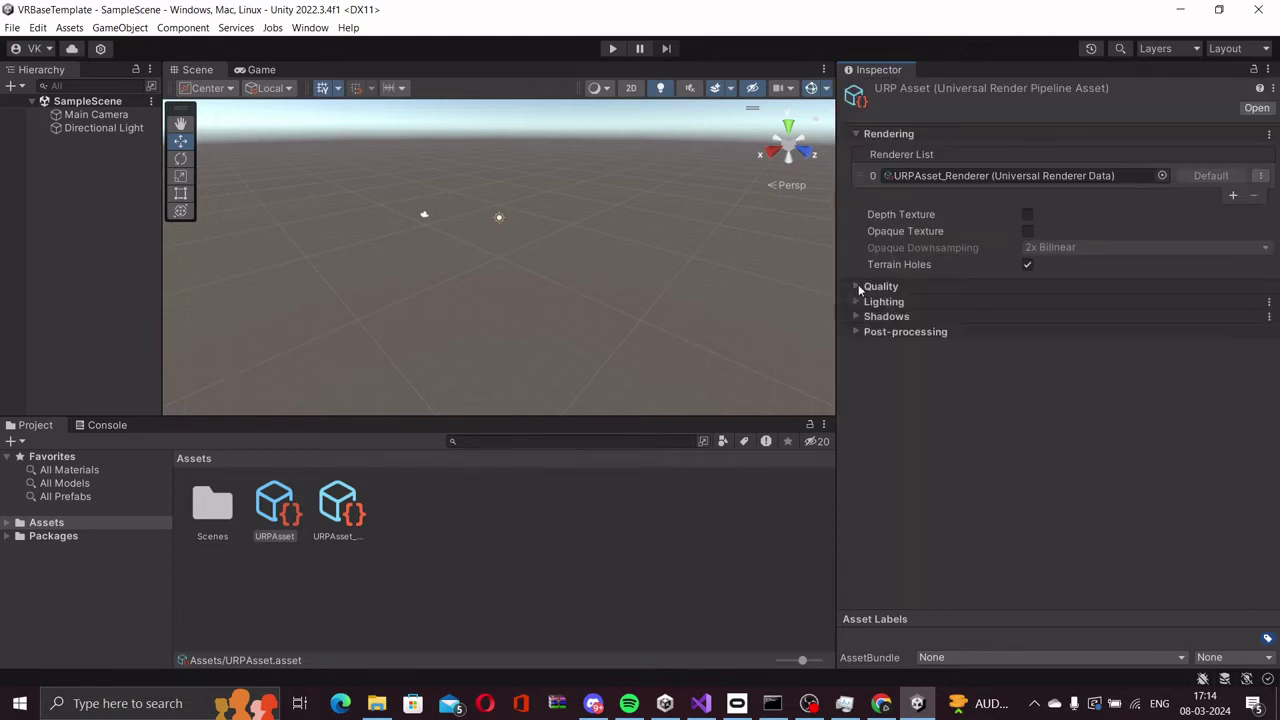
pyautogui.click(857, 134)
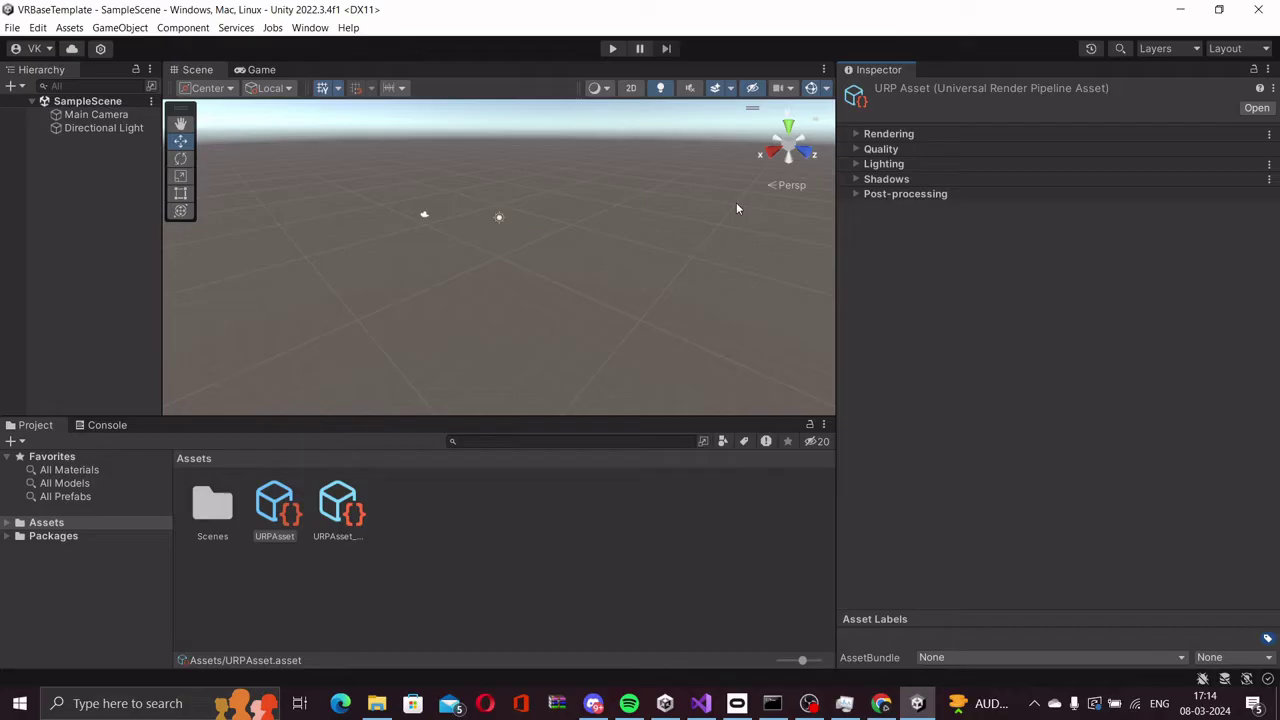
pyautogui.click(441, 538)
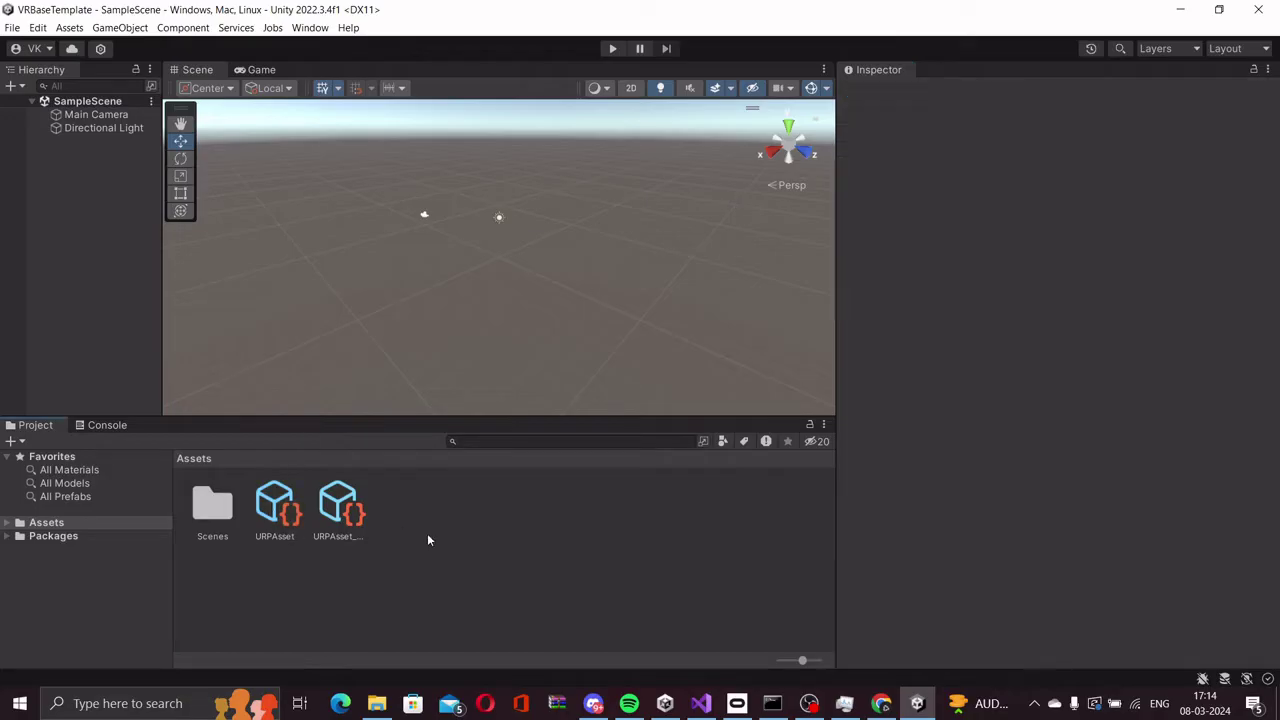
pyautogui.click(261, 503)
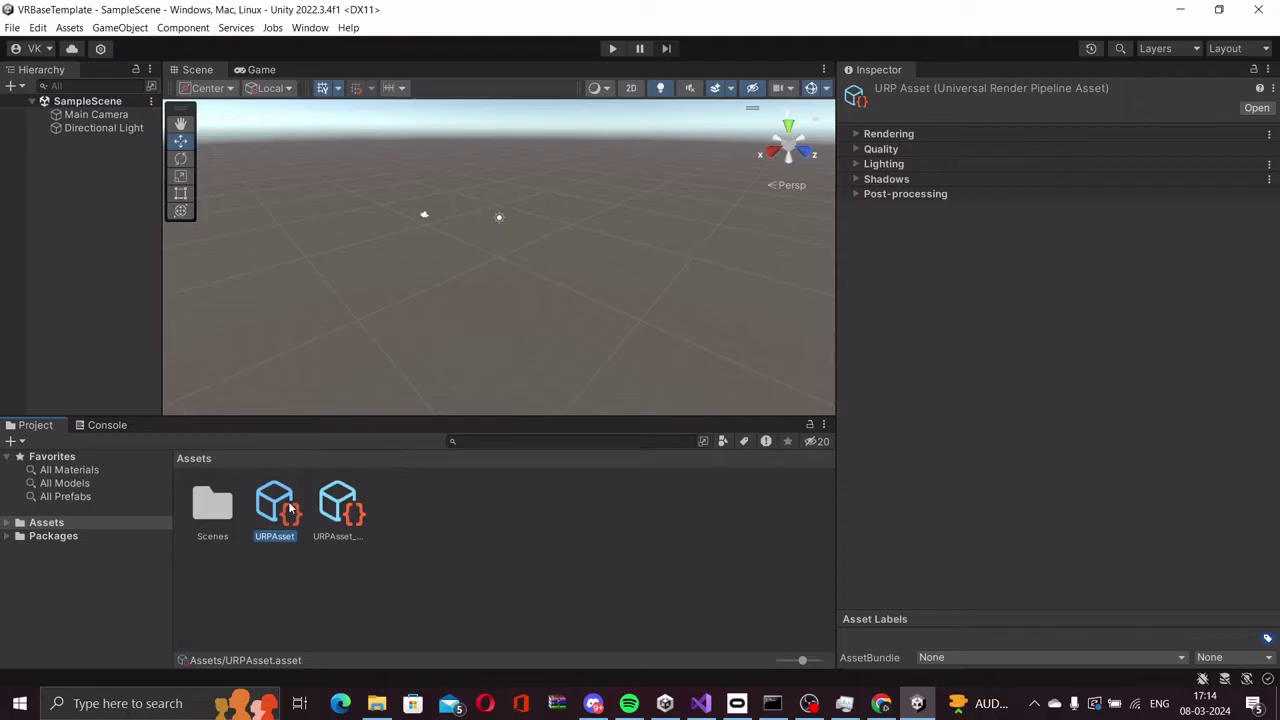
# - Close the accidentally opened Preferences, then go to the Graphics page of Project Settings
pyautogui.click(38, 28)
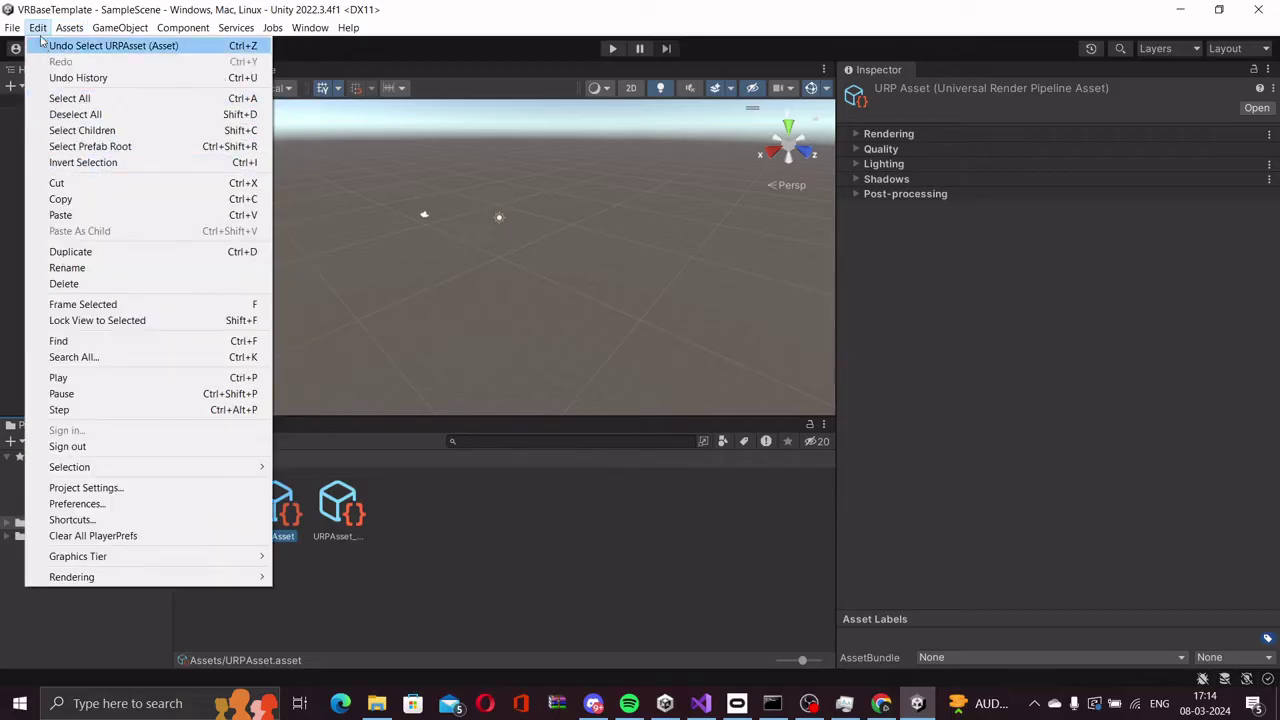
pyautogui.click(110, 503)
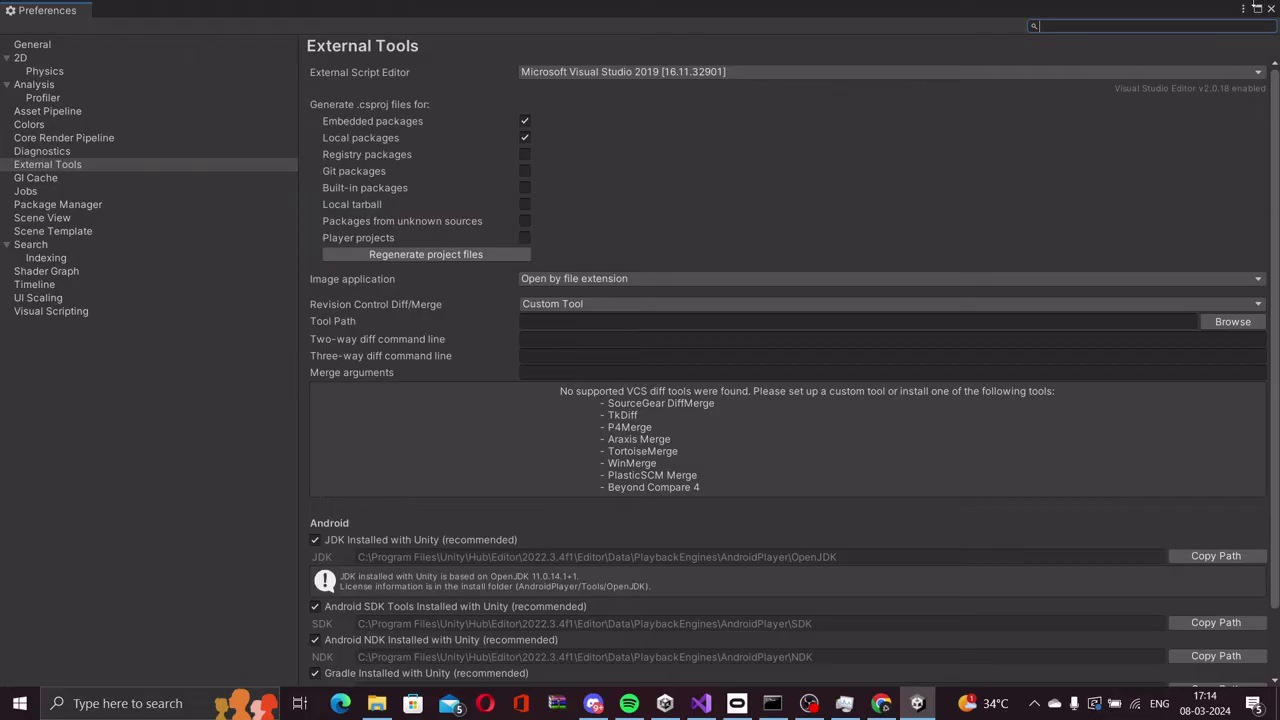
pyautogui.click(1268, 9)
pyautogui.click(37, 27)
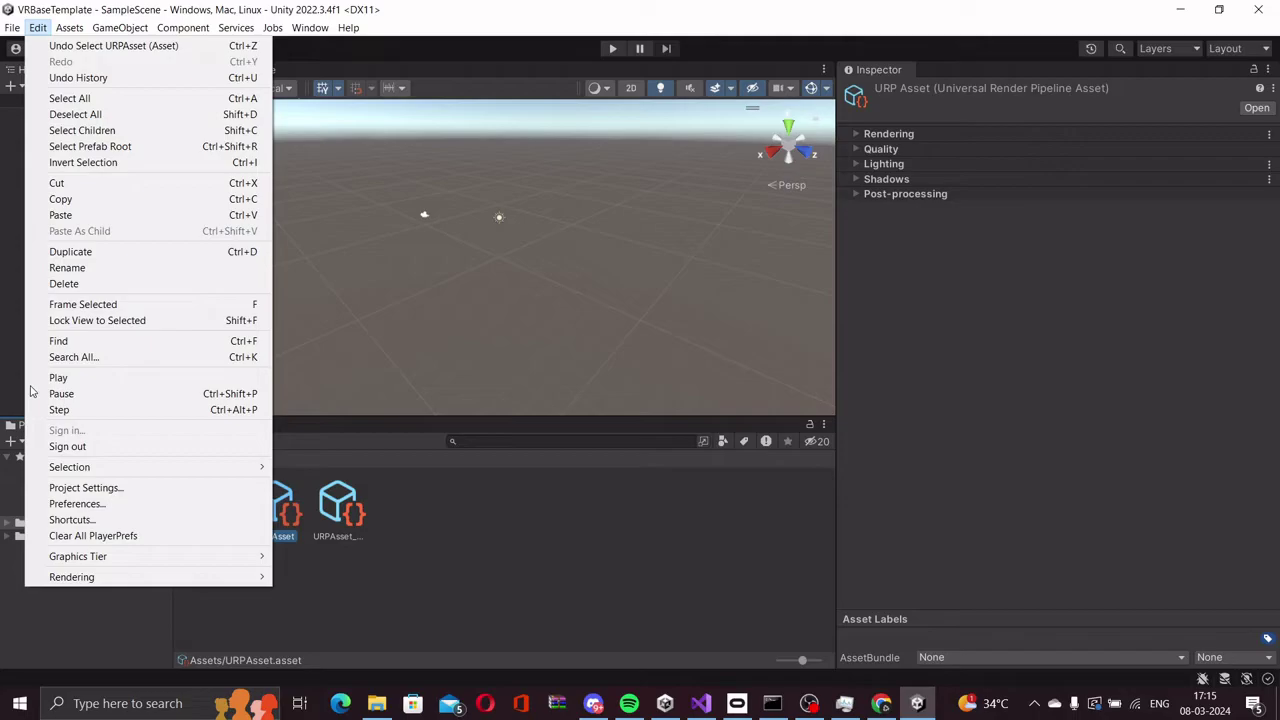
pyautogui.click(86, 488)
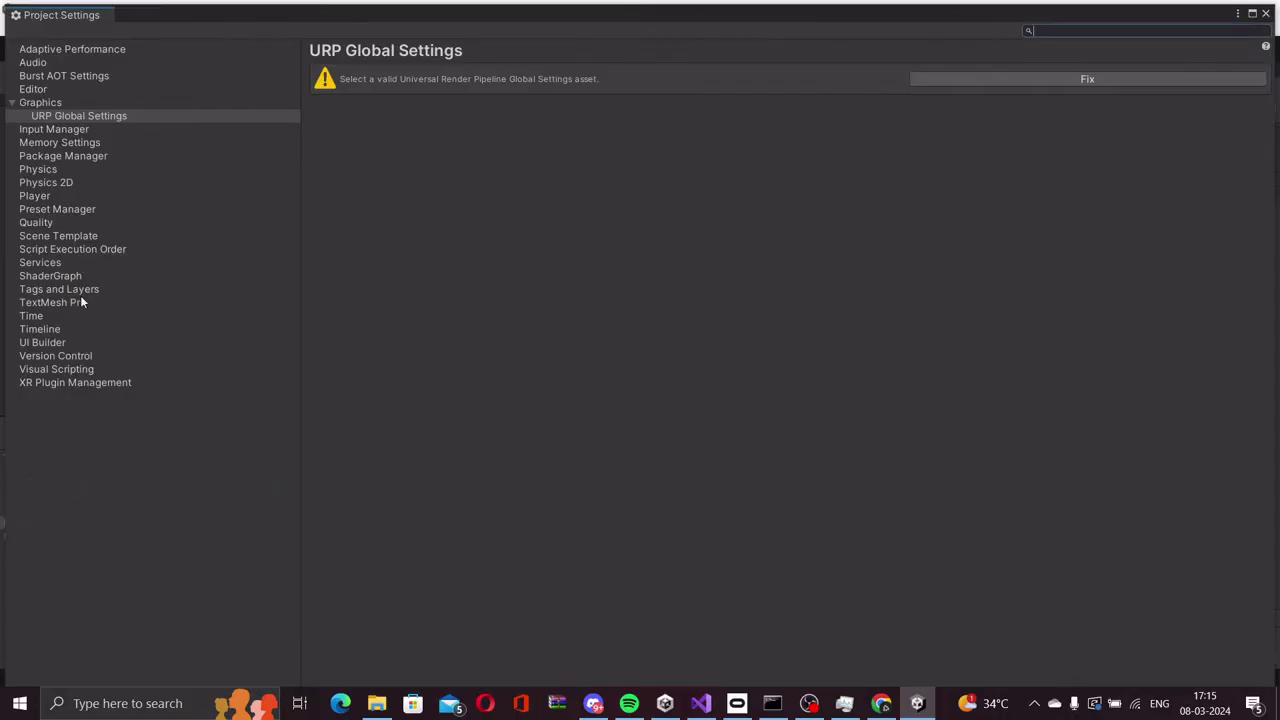
pyautogui.click(62, 105)
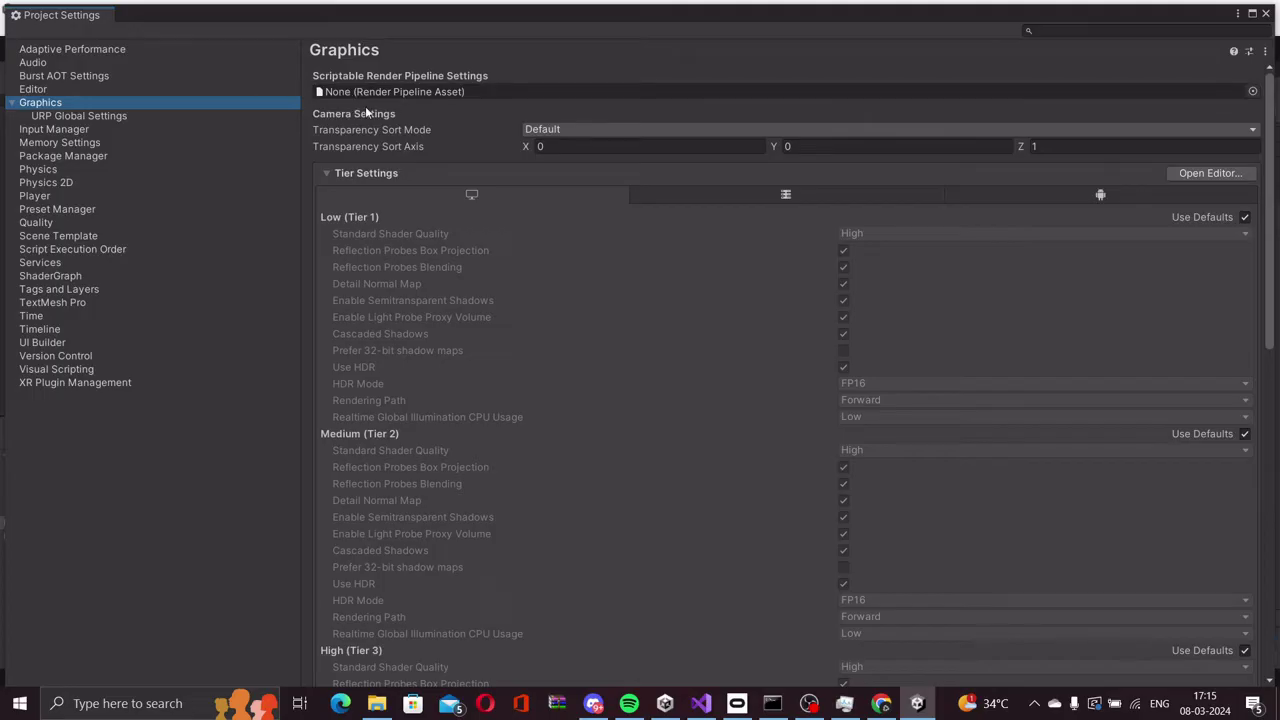
# - Assign URPAsset as the Scriptable Render Pipeline asset, confirm the change, and close Project Settings
pyautogui.click(1252, 91)
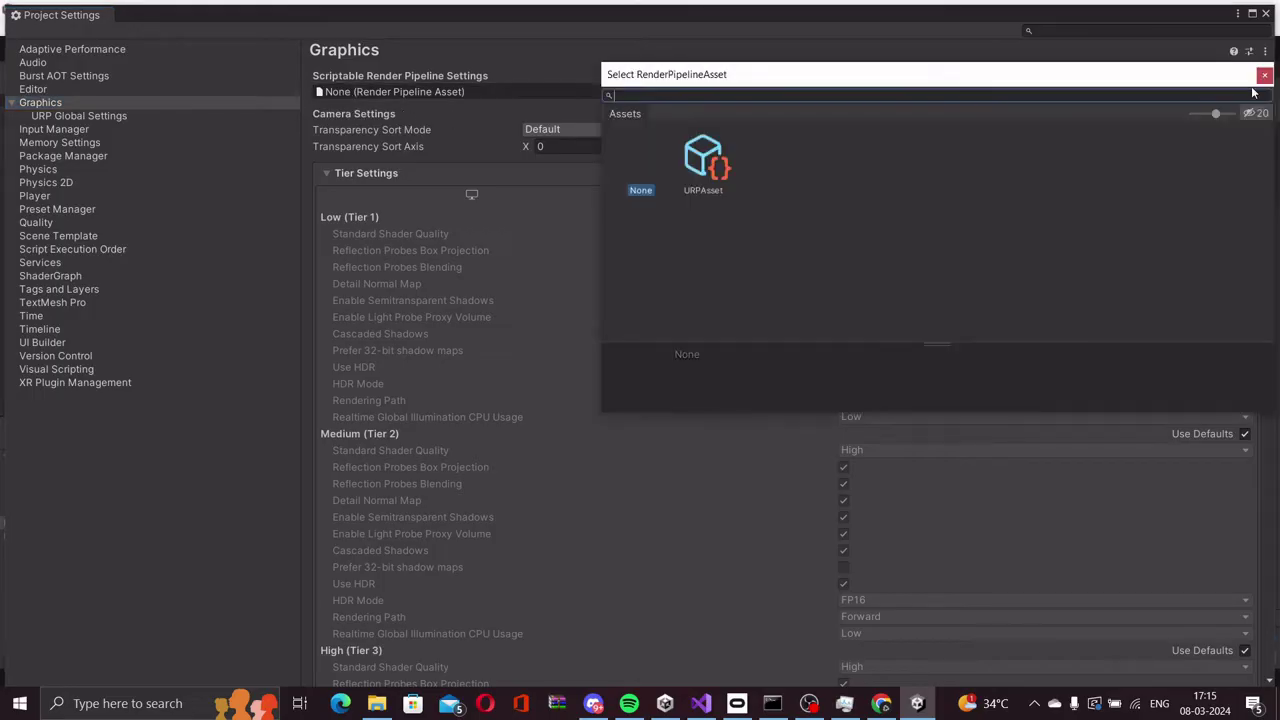
pyautogui.click(718, 160)
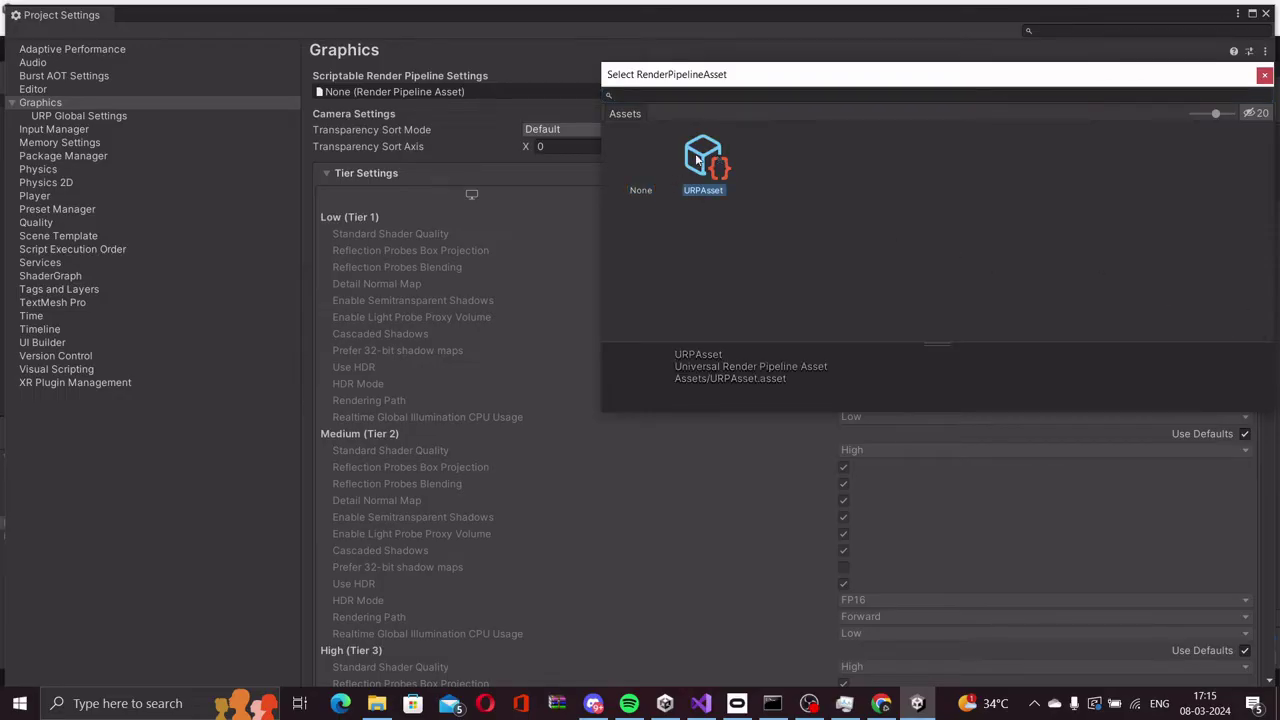
pyautogui.doubleClick(697, 160)
pyautogui.click(682, 380)
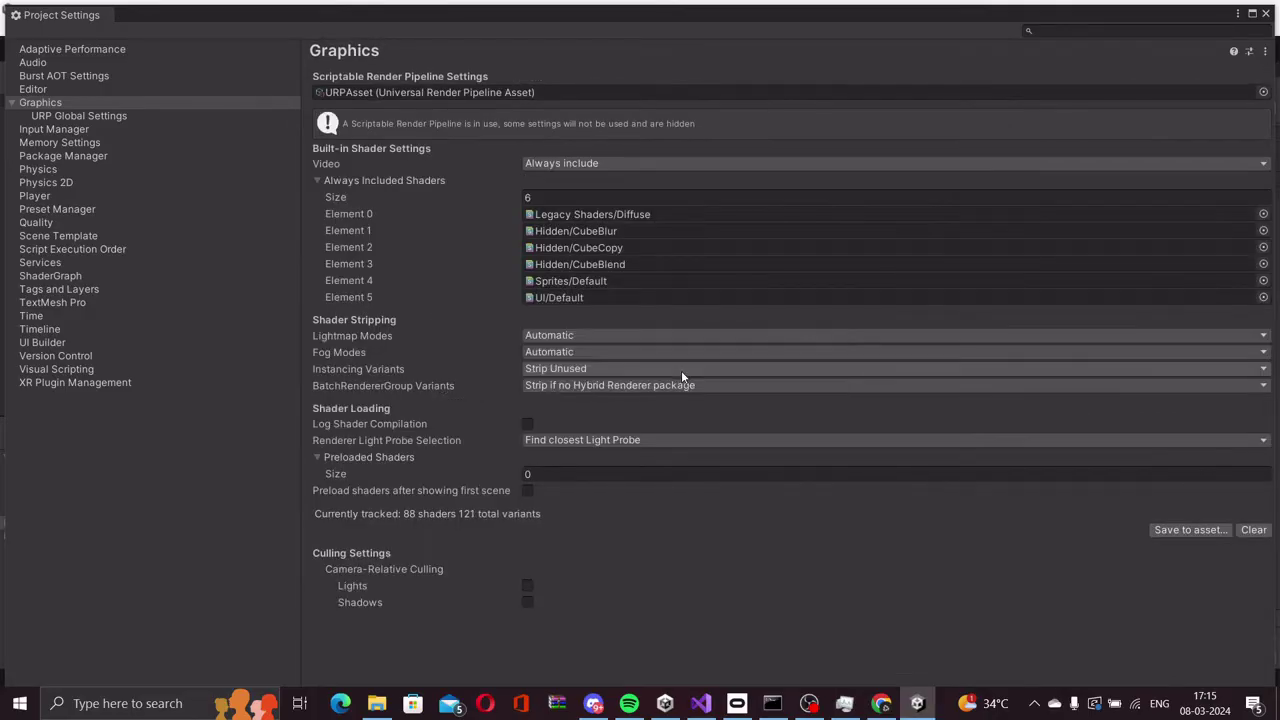
pyautogui.click(1266, 13)
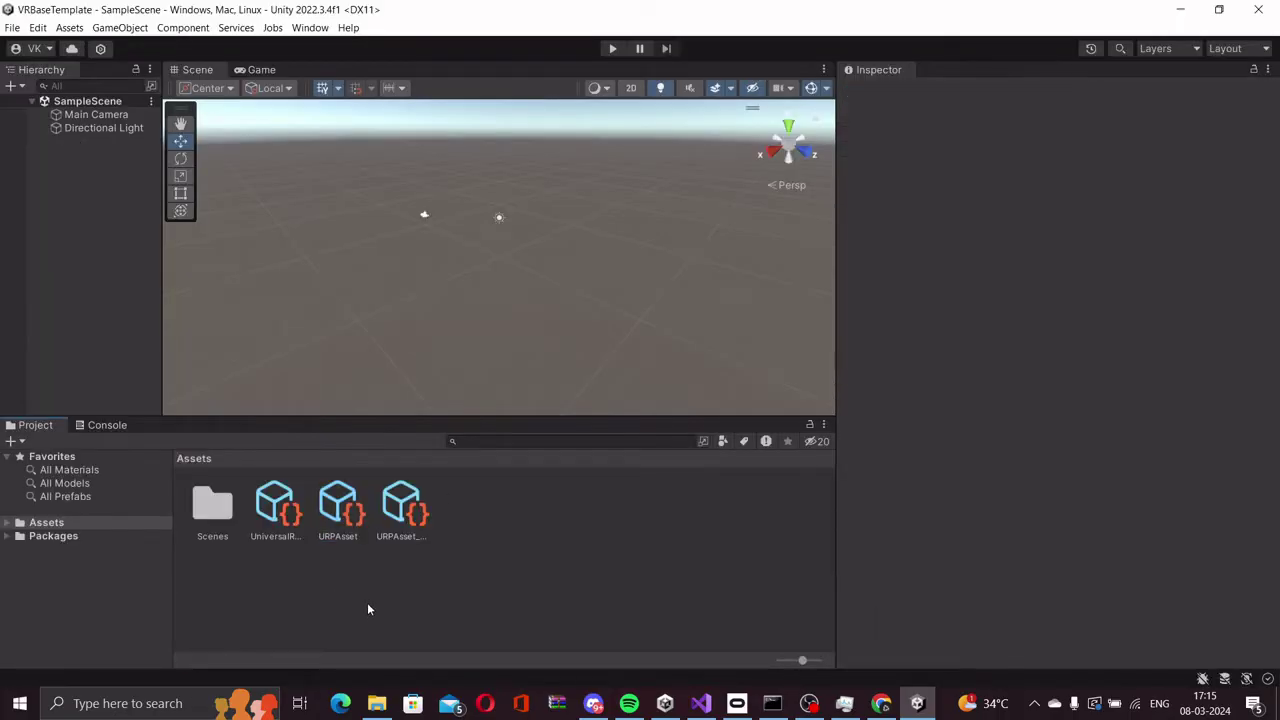
# - Enlarge the project assets area and reopen Package Manager with its search text selected
pyautogui.moveTo(533, 416); pyautogui.dragTo(533, 360)
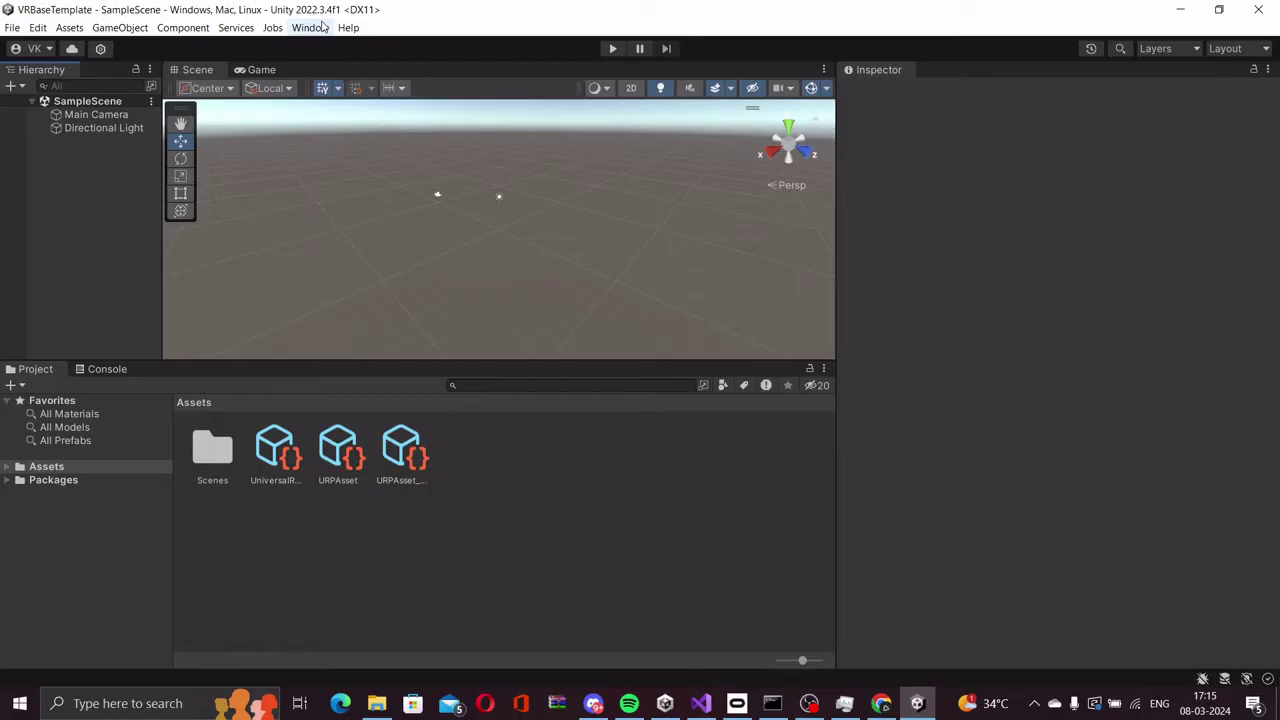
pyautogui.click(324, 26)
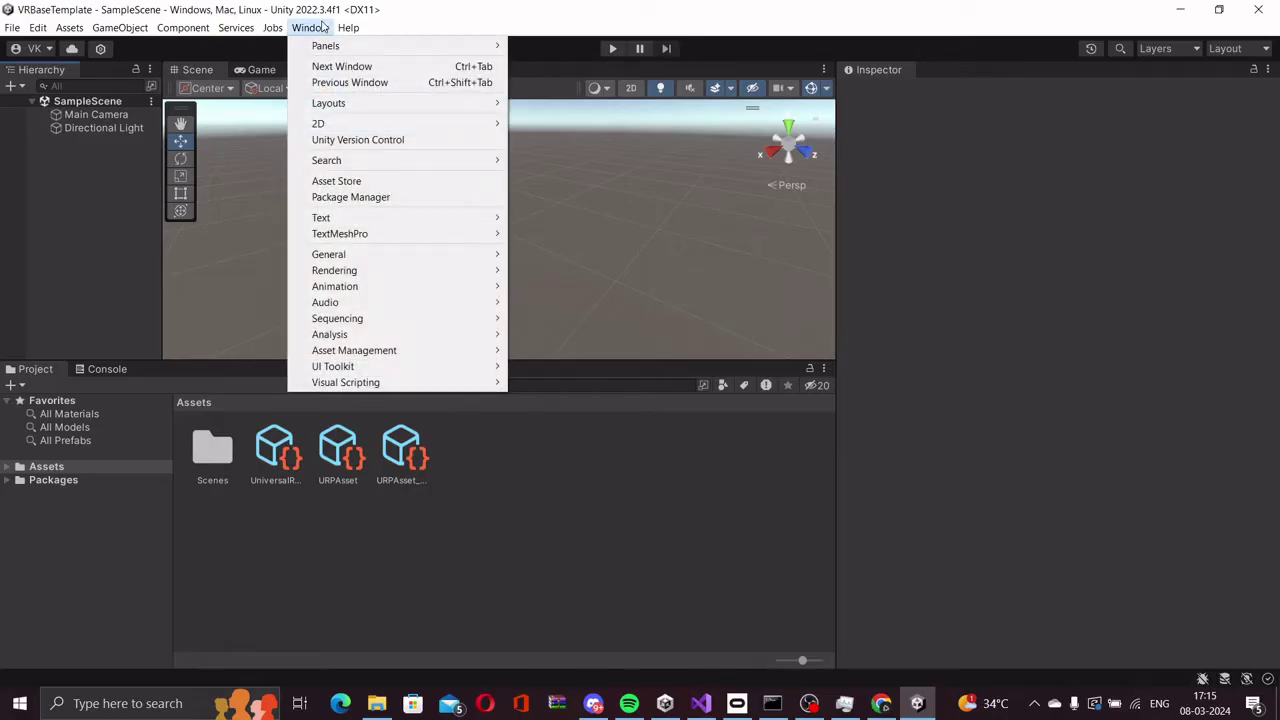
pyautogui.click(378, 199)
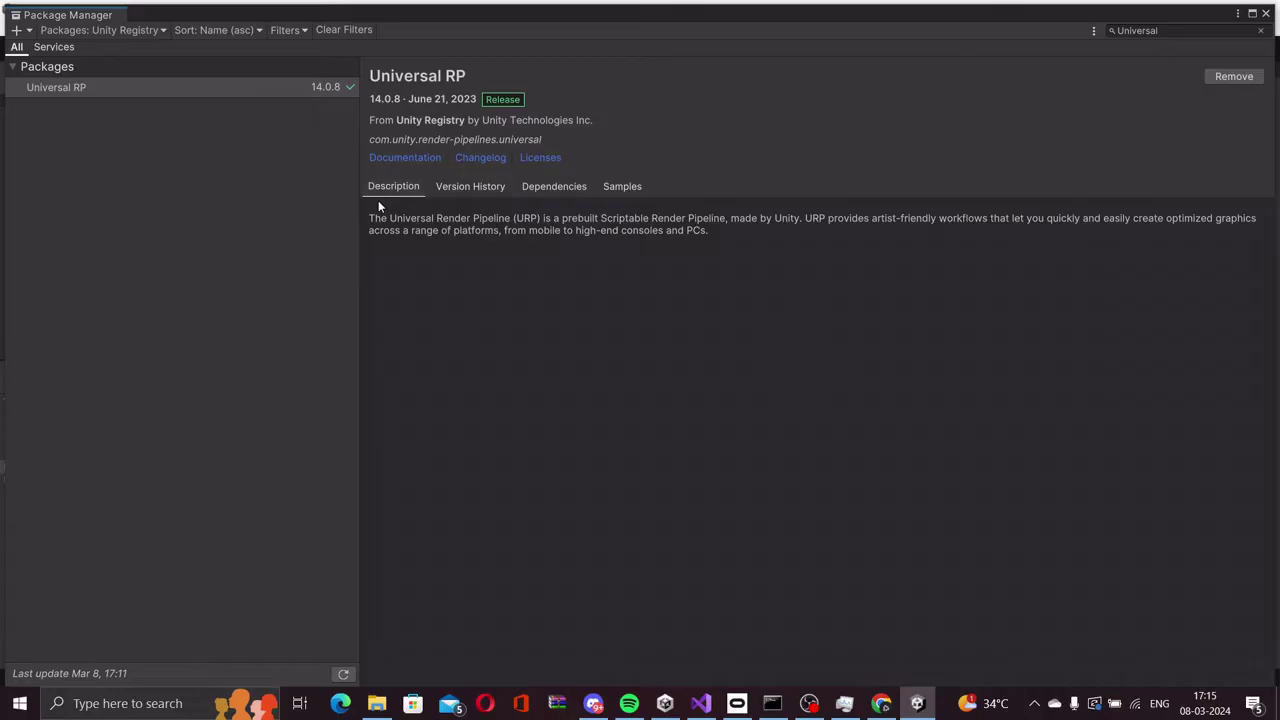
pyautogui.click(1136, 33)
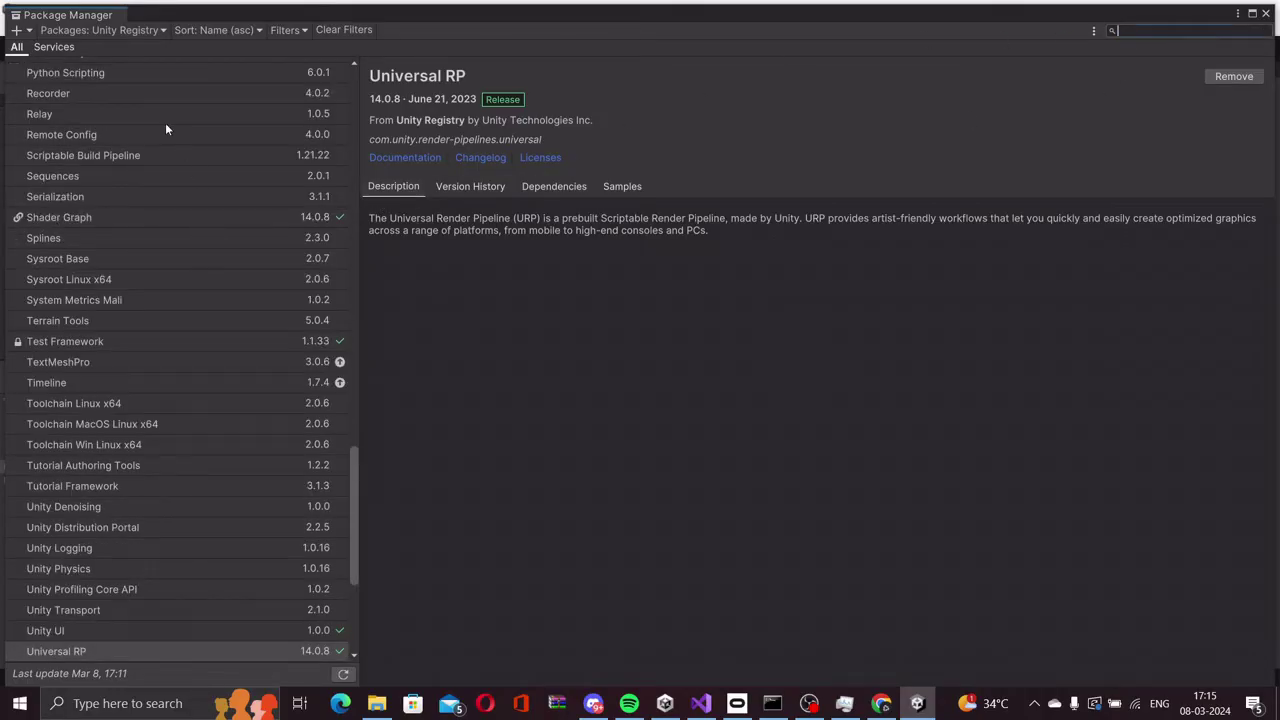
# - Compare XR Plugin Management, XR Interaction Toolkit and XR Hands details, ending on XR Plugin Management 4.4.1
pyautogui.scroll(-5, 205, 288)
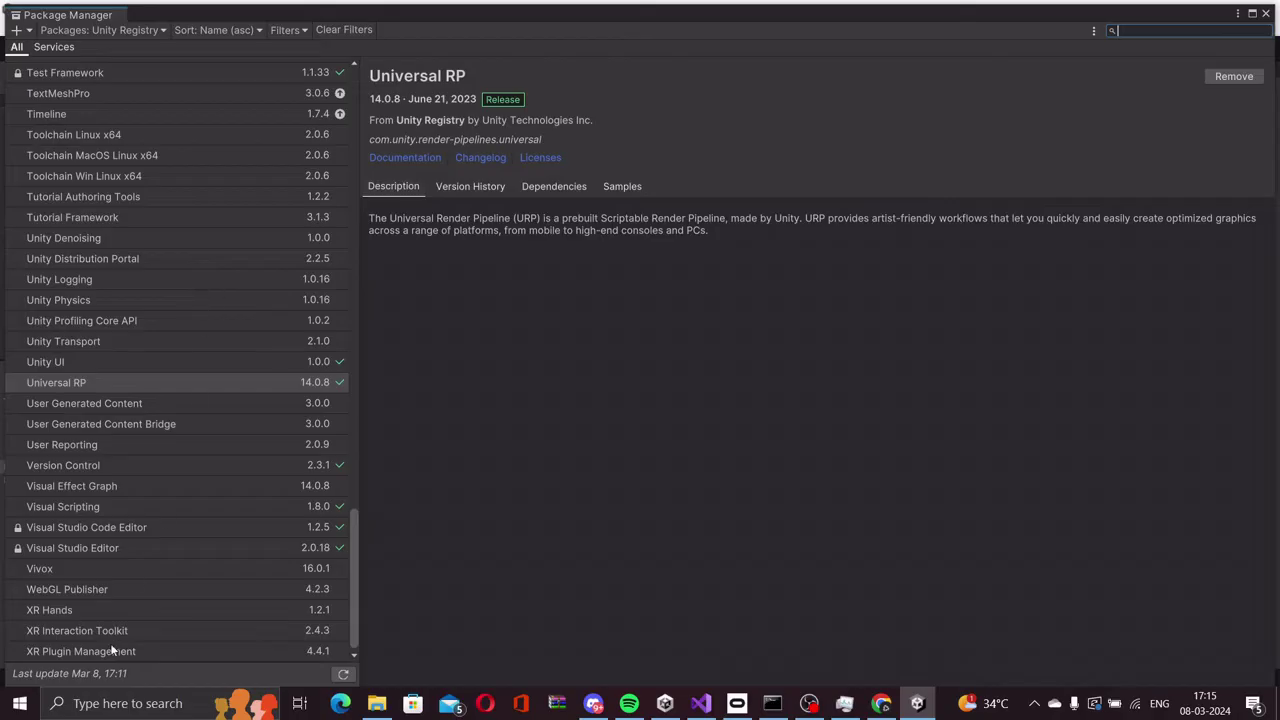
pyautogui.click(106, 651)
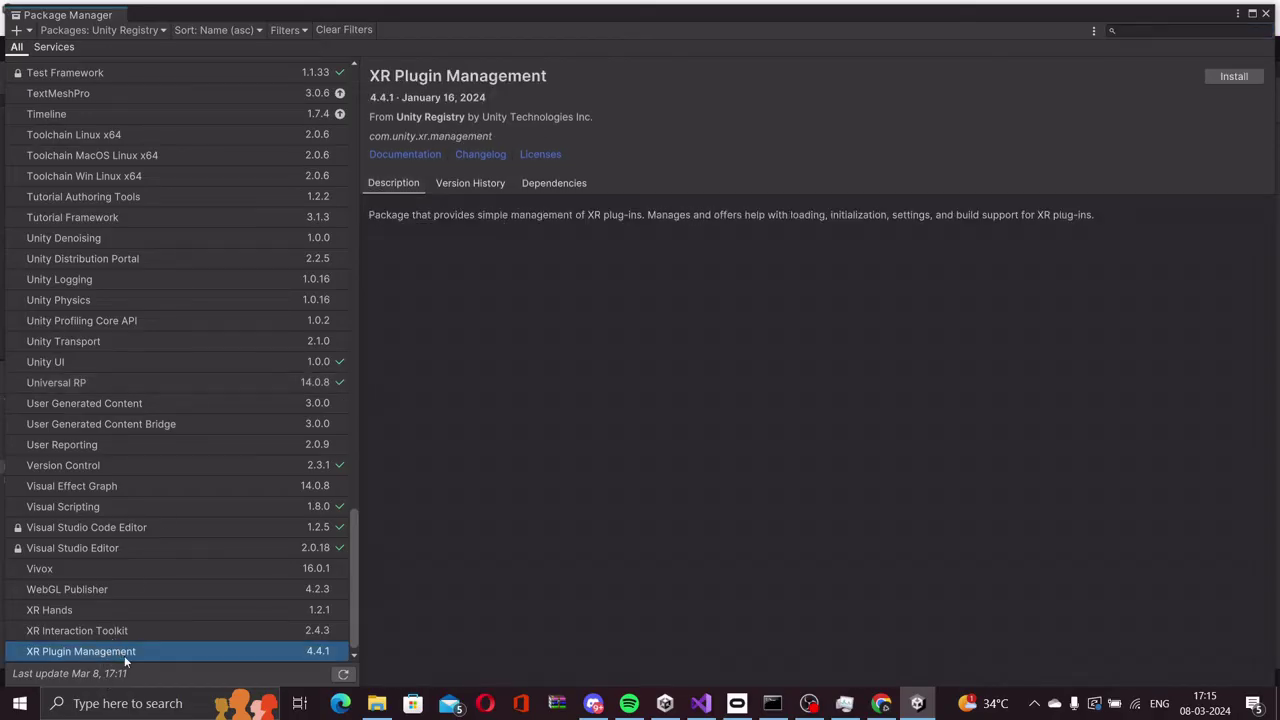
pyautogui.click(125, 631)
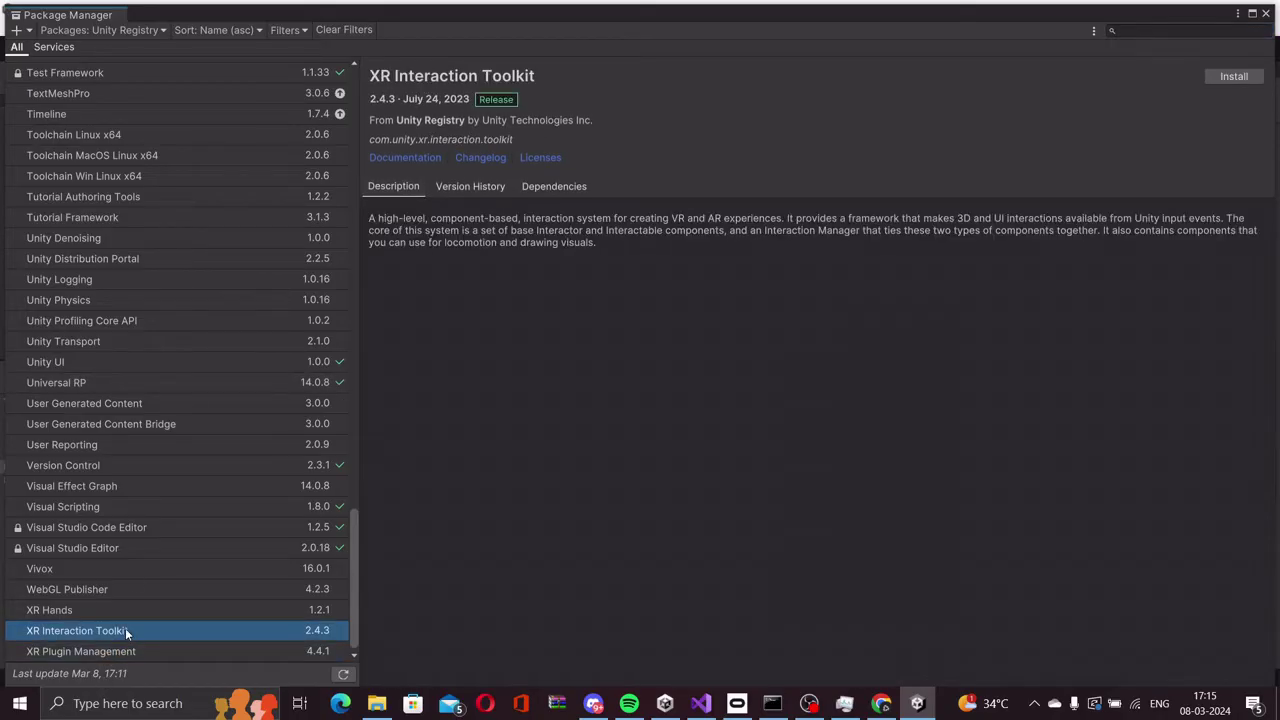
pyautogui.click(108, 611)
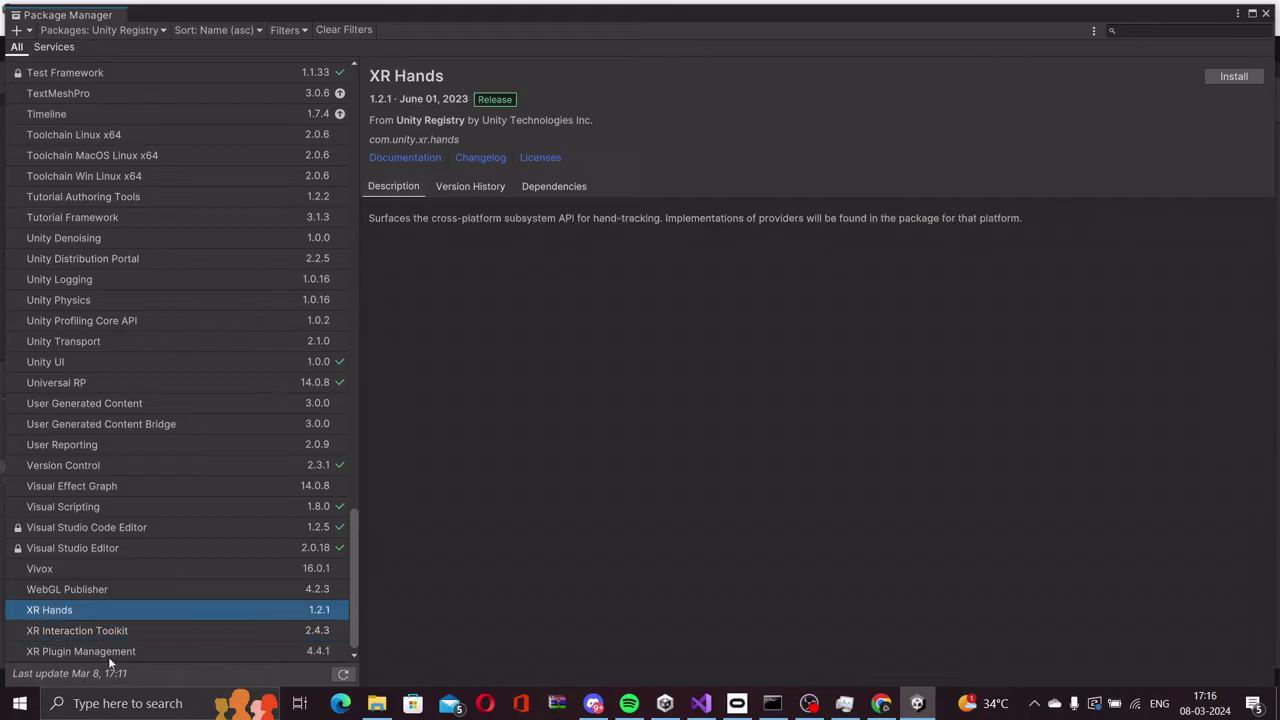
pyautogui.click(110, 655)
pyautogui.click(113, 632)
pyautogui.click(117, 617)
pyautogui.click(126, 653)
pyautogui.click(135, 636)
pyautogui.click(134, 618)
pyautogui.click(80, 653)
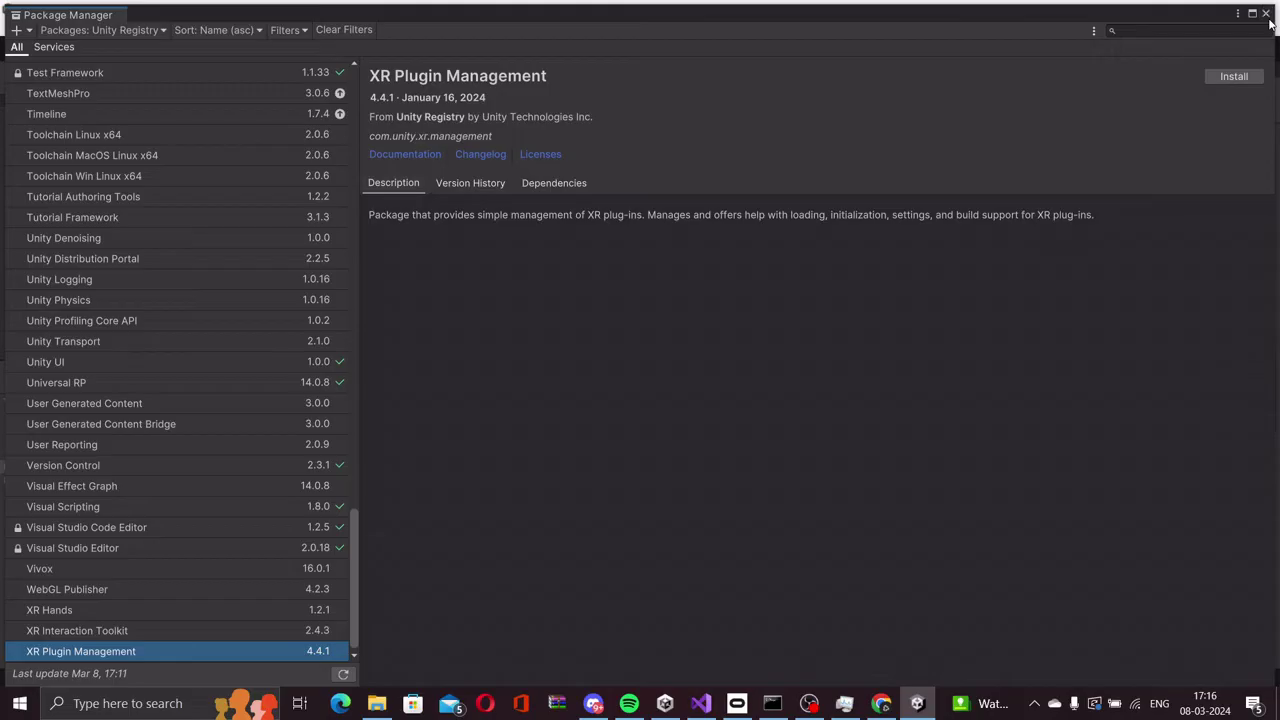
# - Install XR Plug-in Management from Project Settings, tick Open XR, and accept enabling the new input backends
pyautogui.click(1266, 14)
pyautogui.click(40, 28)
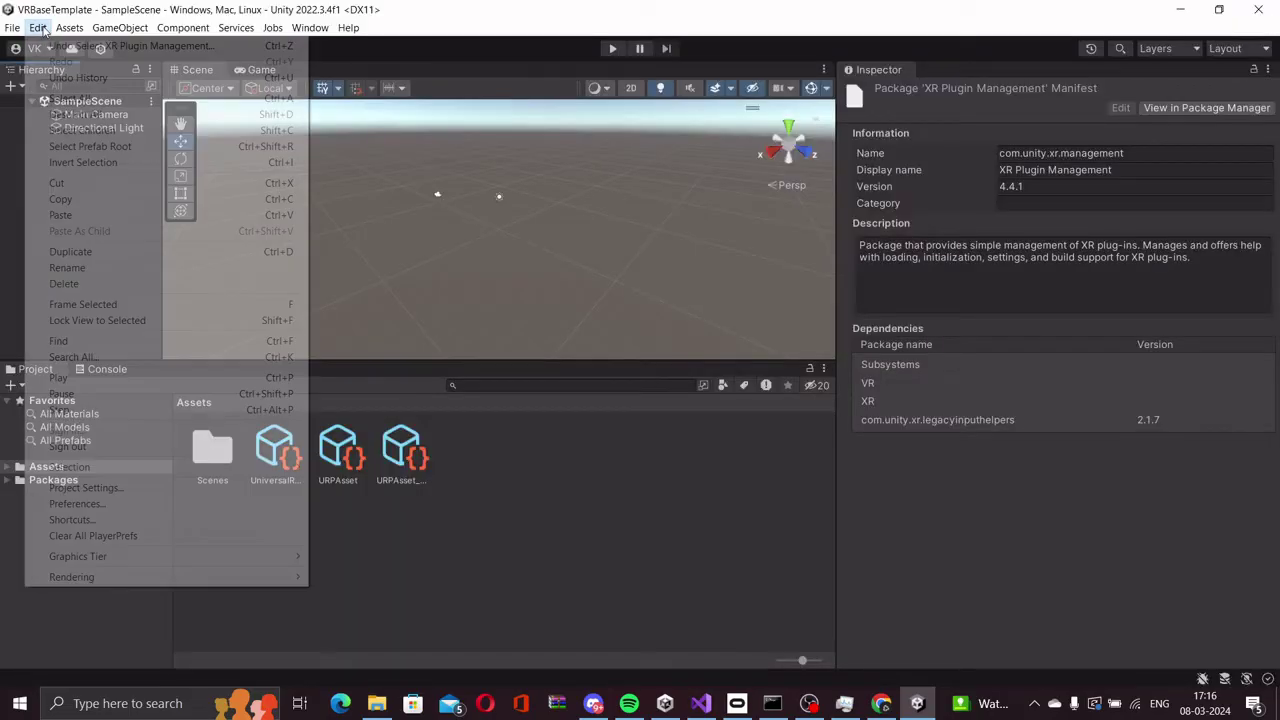
pyautogui.click(140, 488)
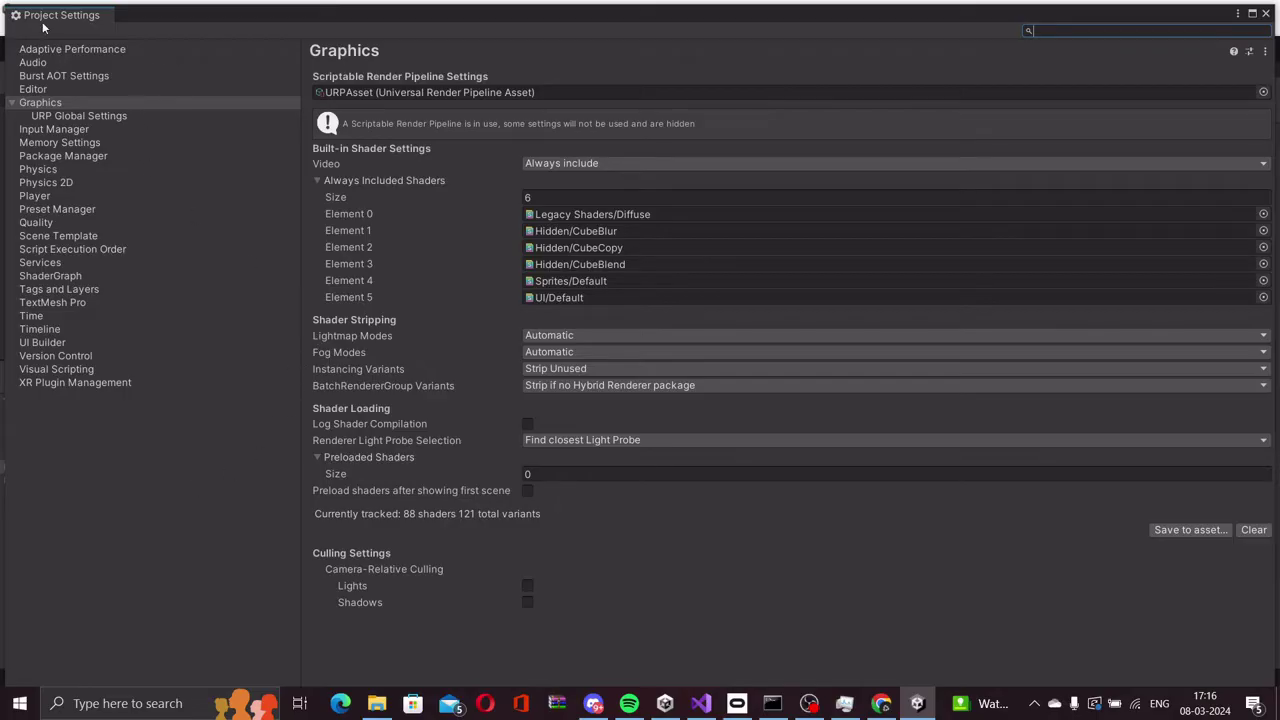
pyautogui.click(60, 383)
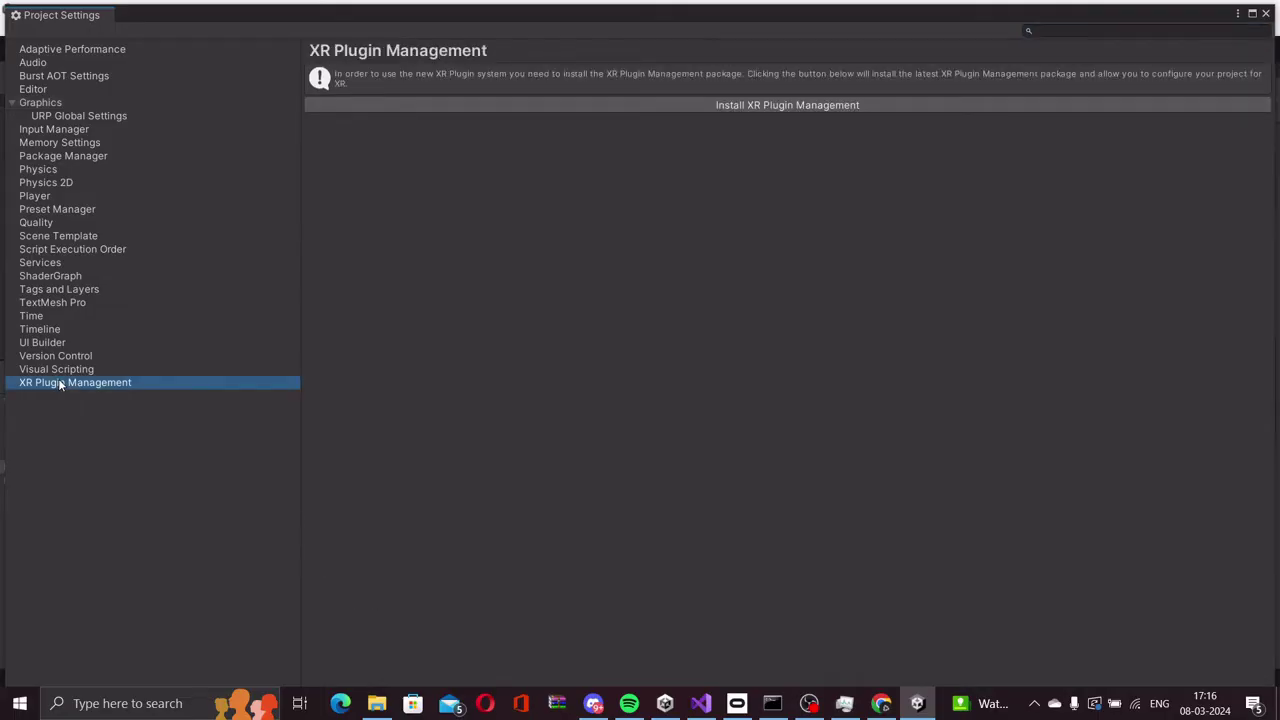
pyautogui.click(785, 105)
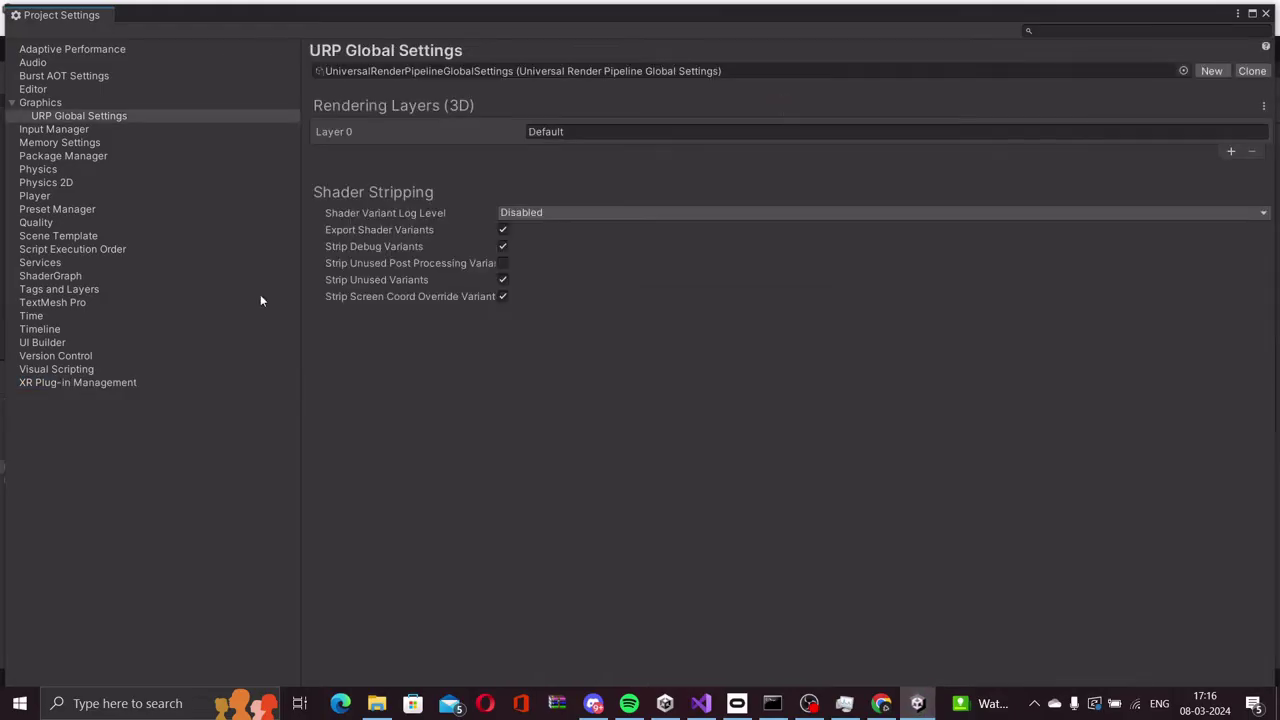
pyautogui.click(345, 175)
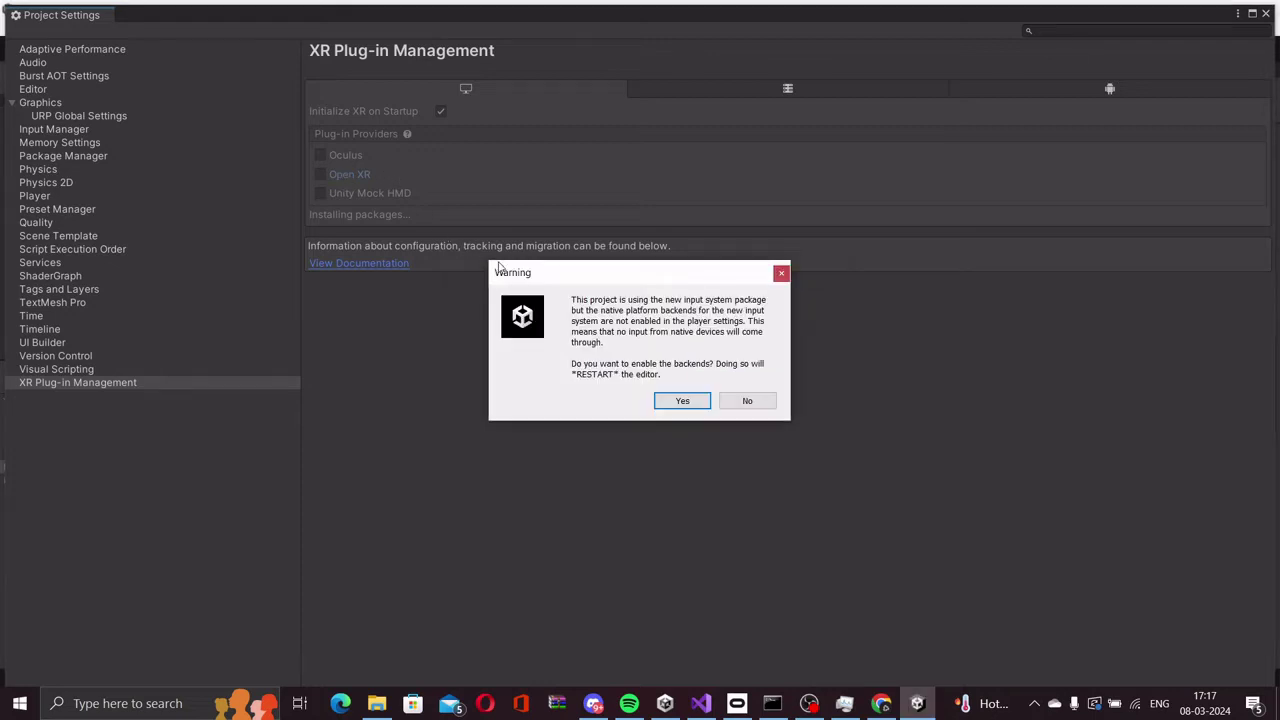
pyautogui.moveTo(534, 271); pyautogui.dragTo(526, 243)
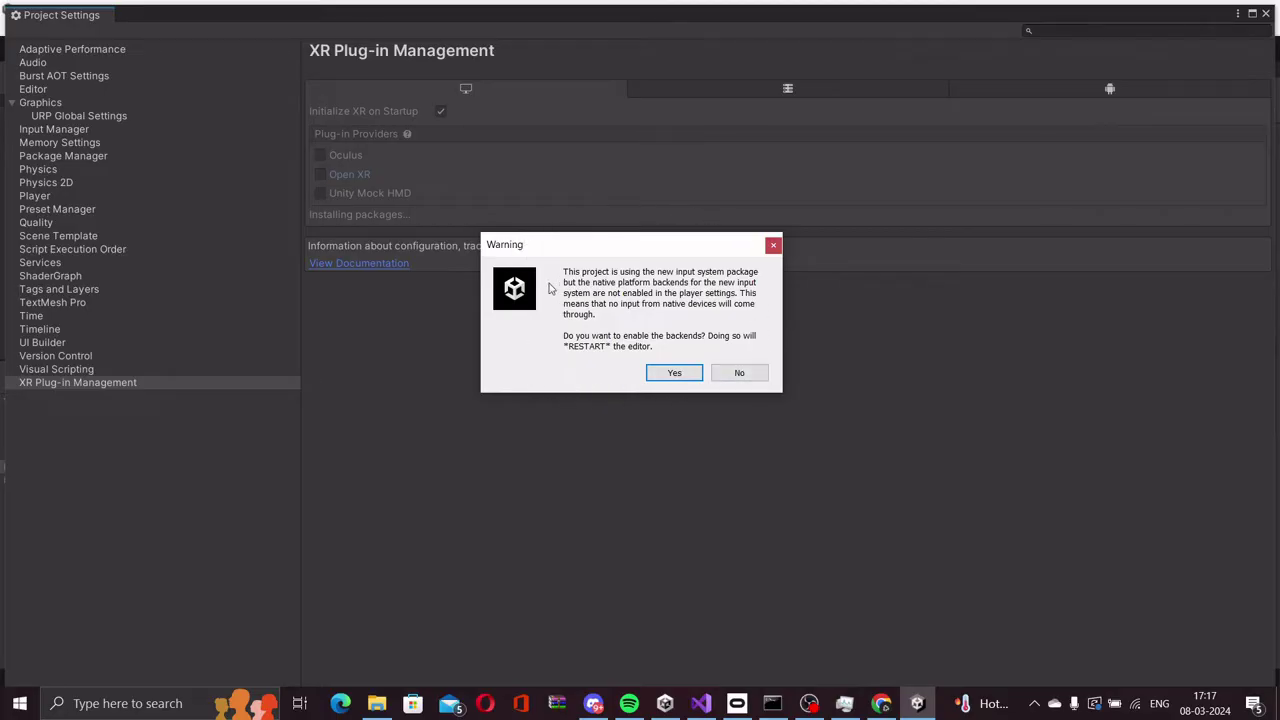
pyautogui.click(678, 382)
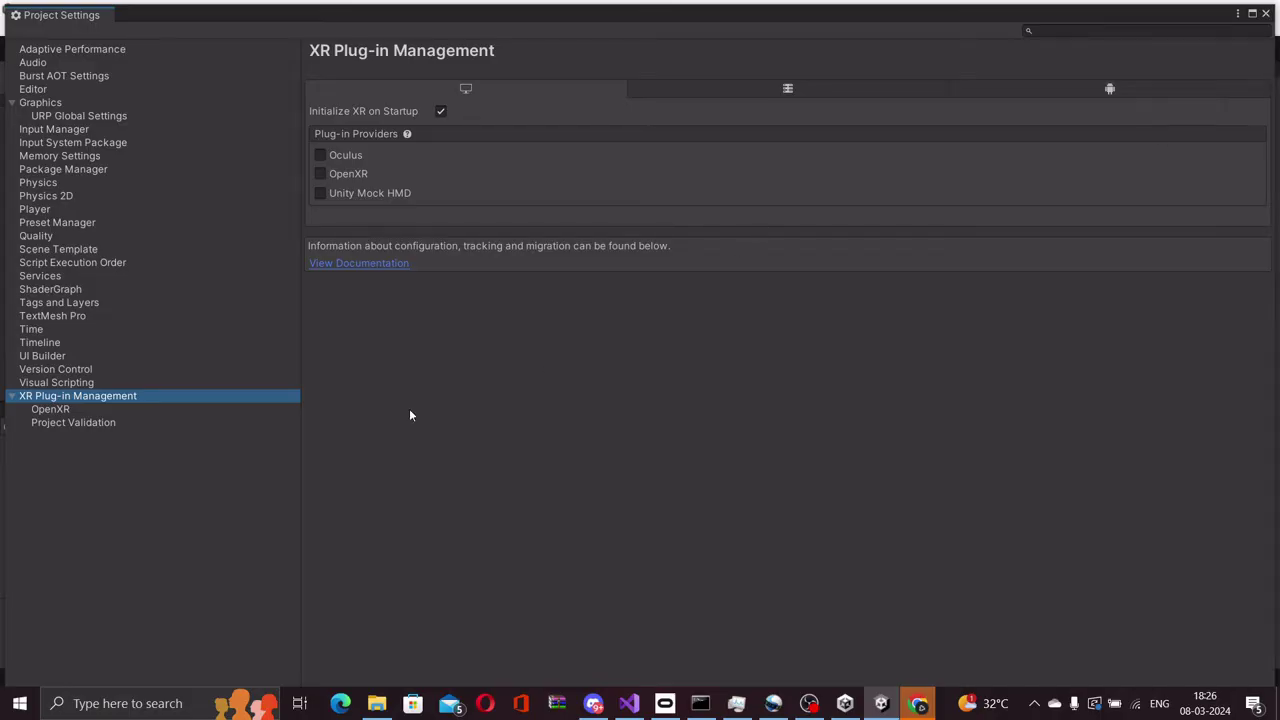
# - Reopen Project Settings at XR Plug-in Management and enable OpenXR as the provider
pyautogui.click(1265, 13)
pyautogui.click(37, 27)
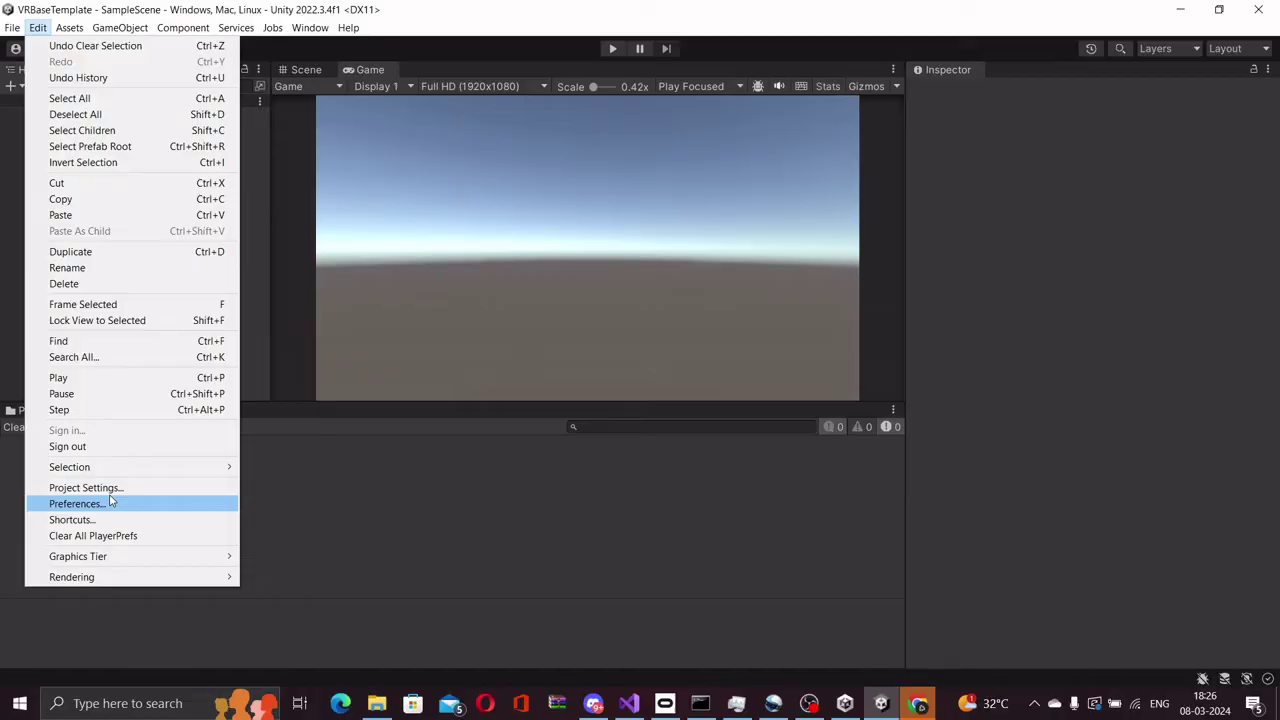
pyautogui.click(106, 488)
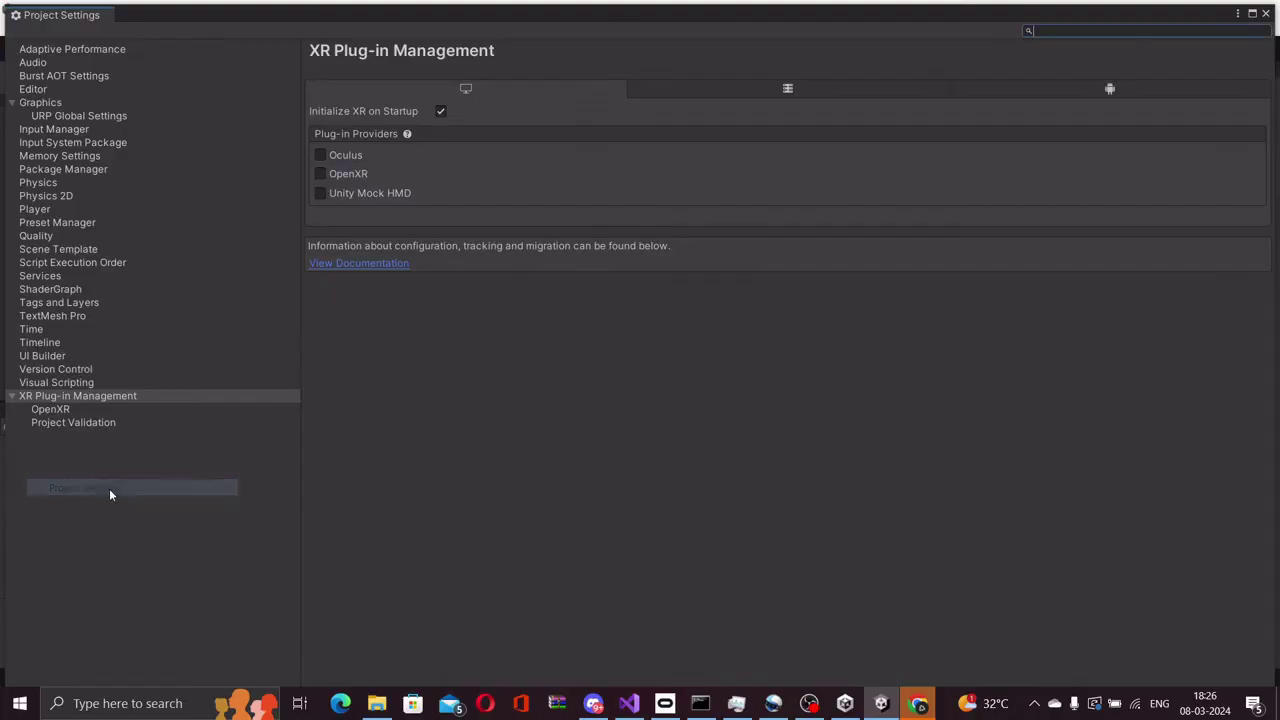
pyautogui.click(118, 396)
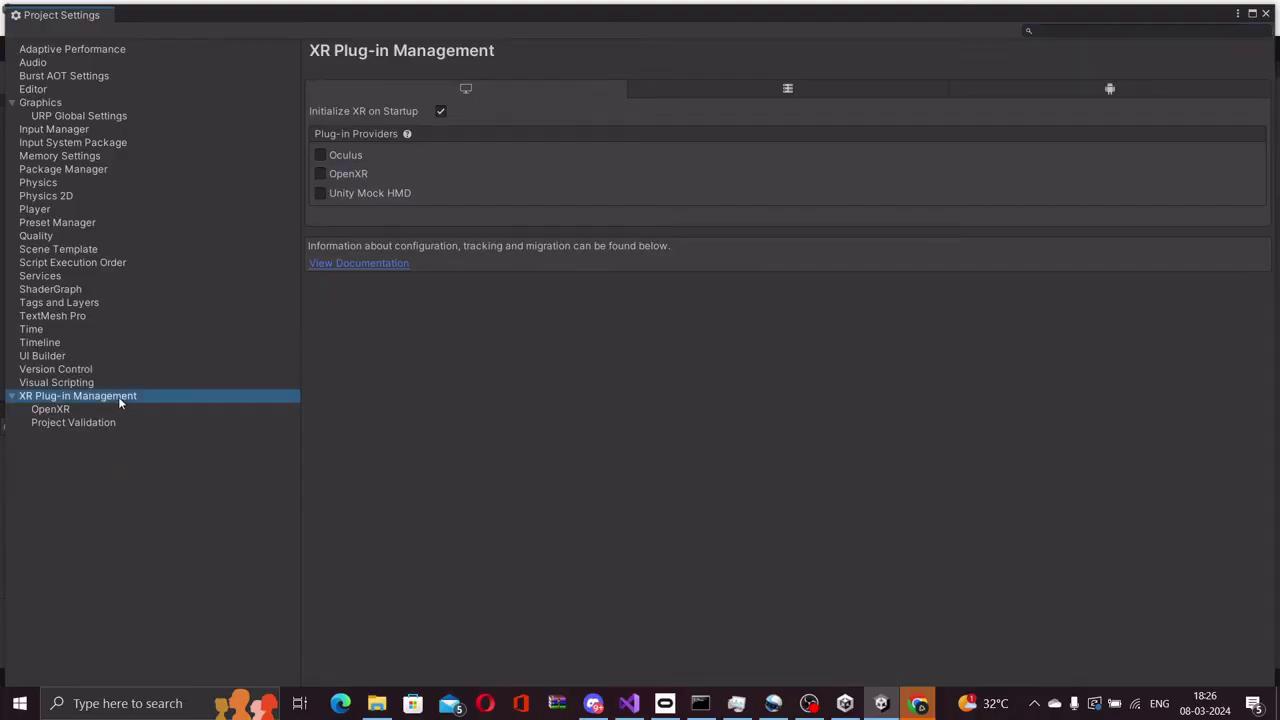
pyautogui.click(321, 174)
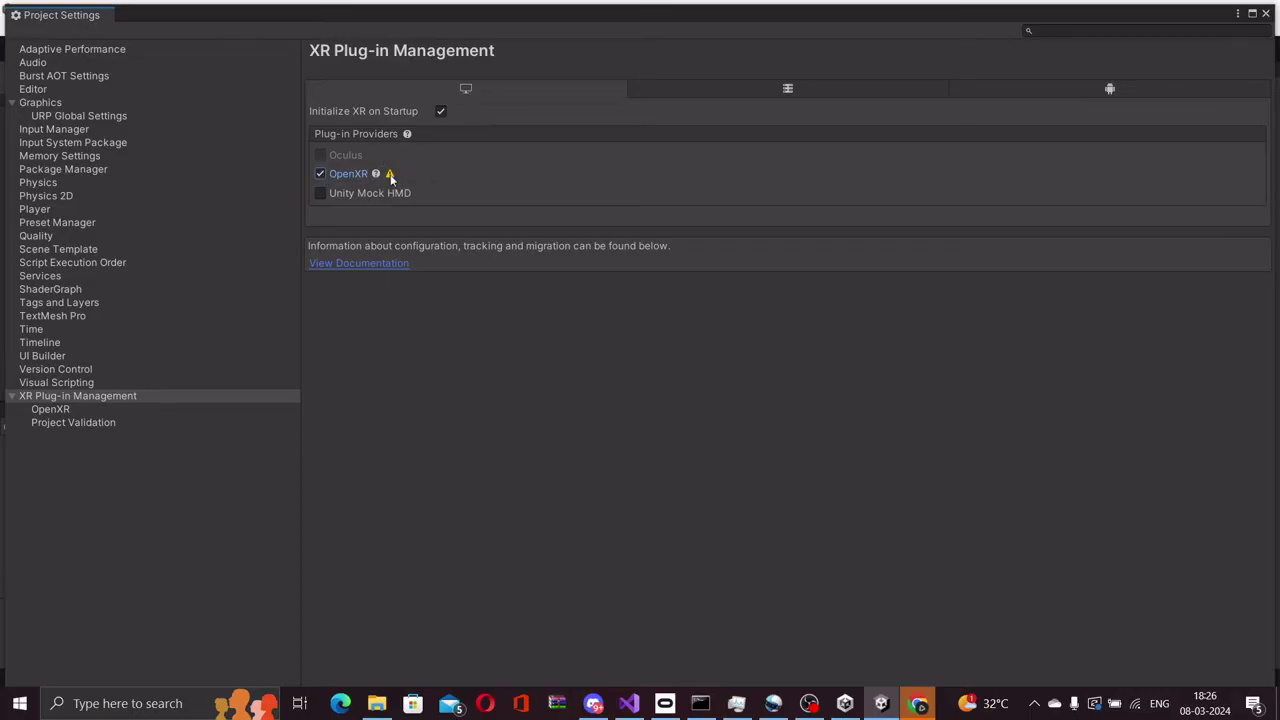
pyautogui.moveTo(391, 178)
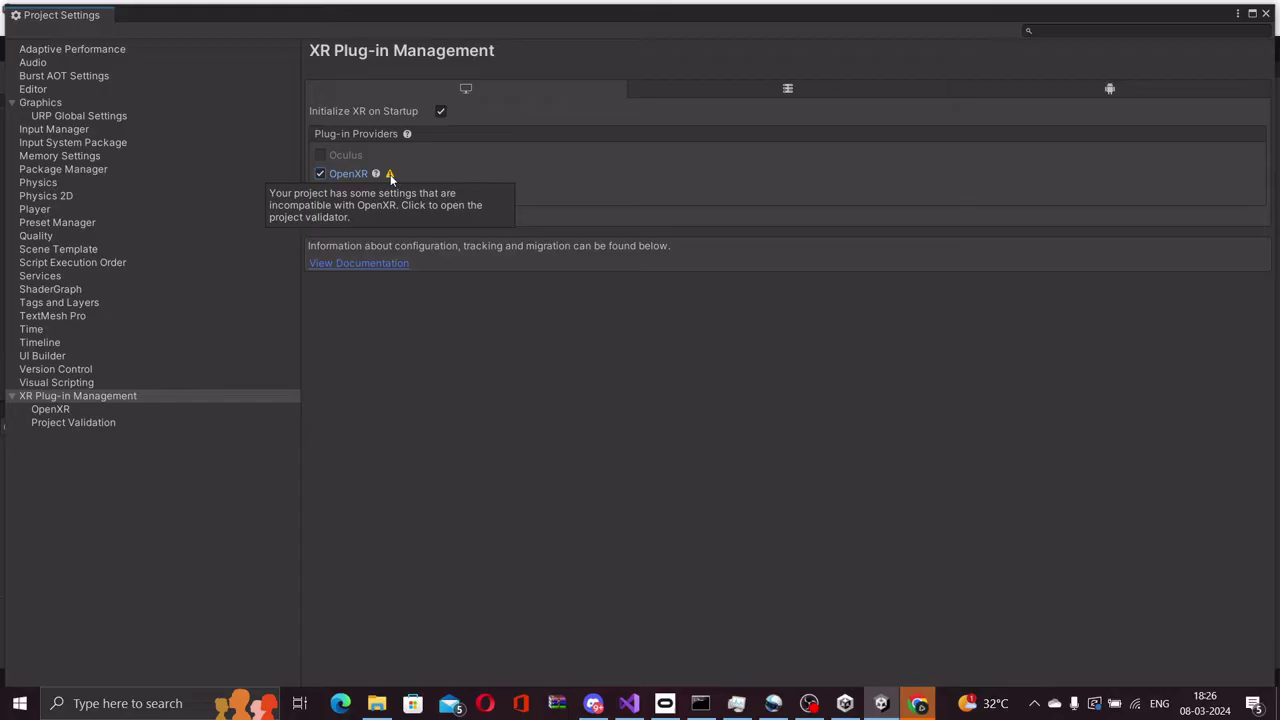
# - In Project Validation, inspect the optional PoseControl issue and the missing interaction profile issue
pyautogui.click(113, 426)
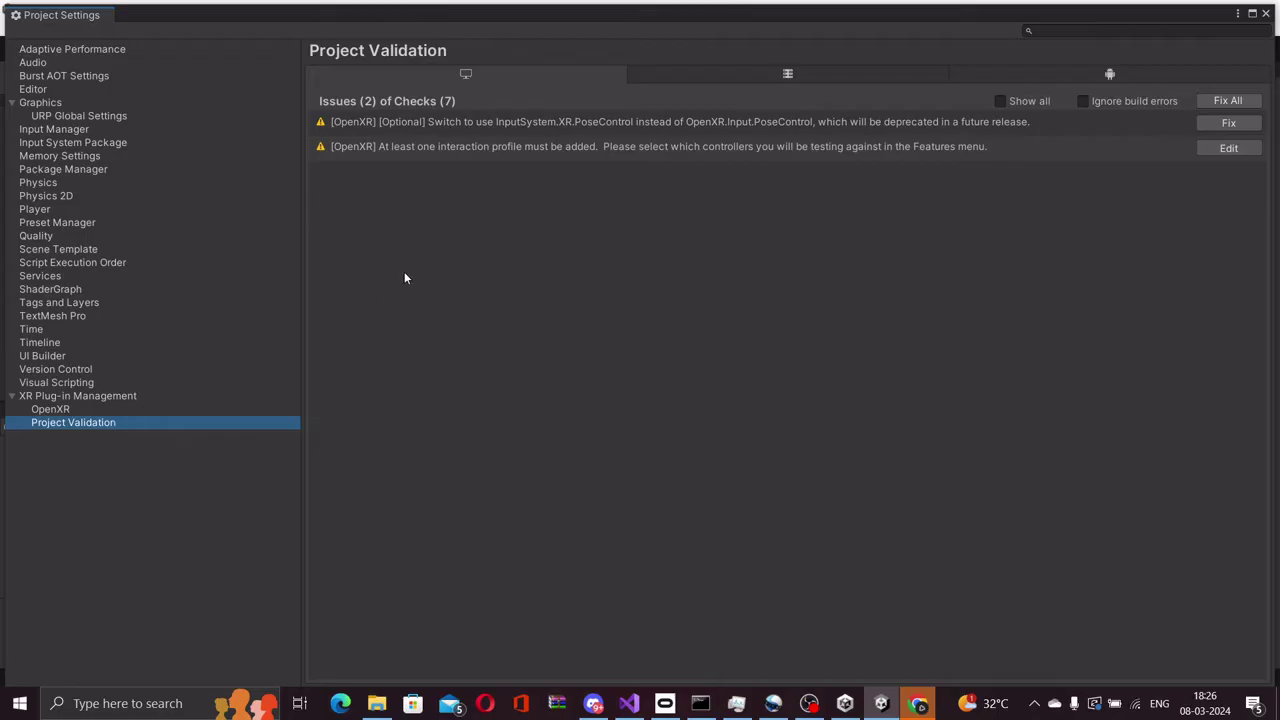
pyautogui.click(380, 123)
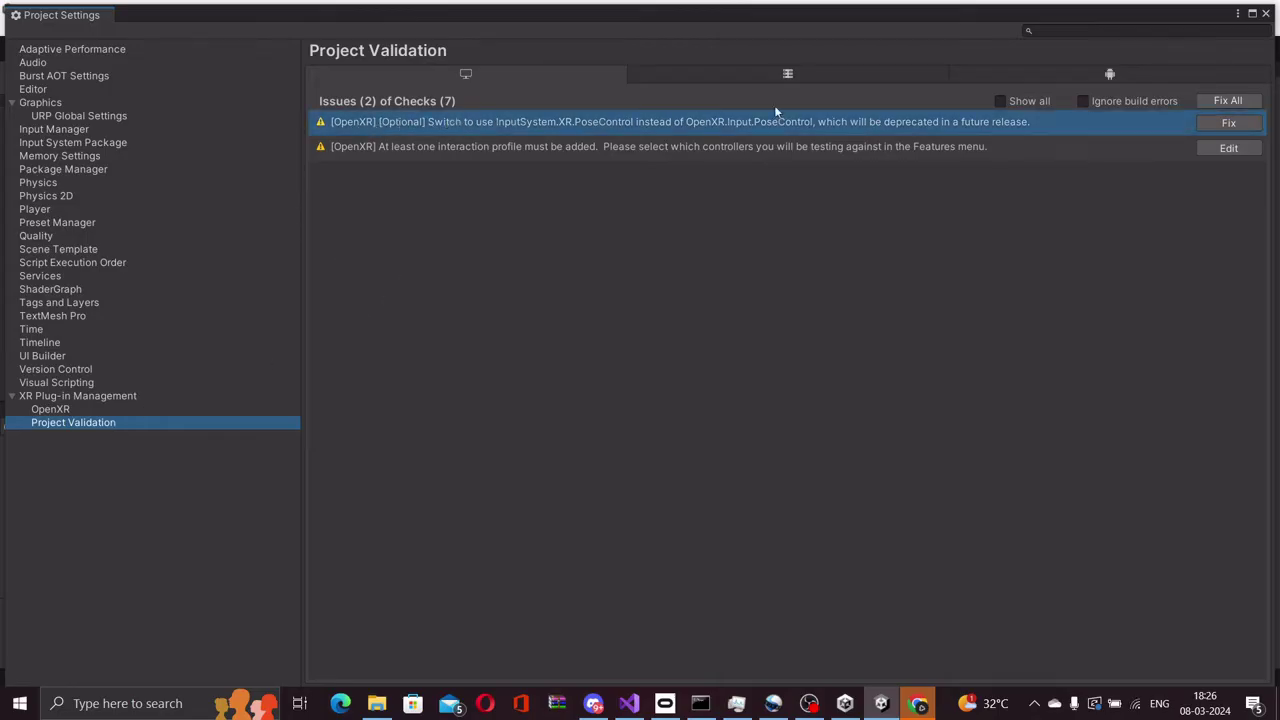
pyautogui.click(419, 157)
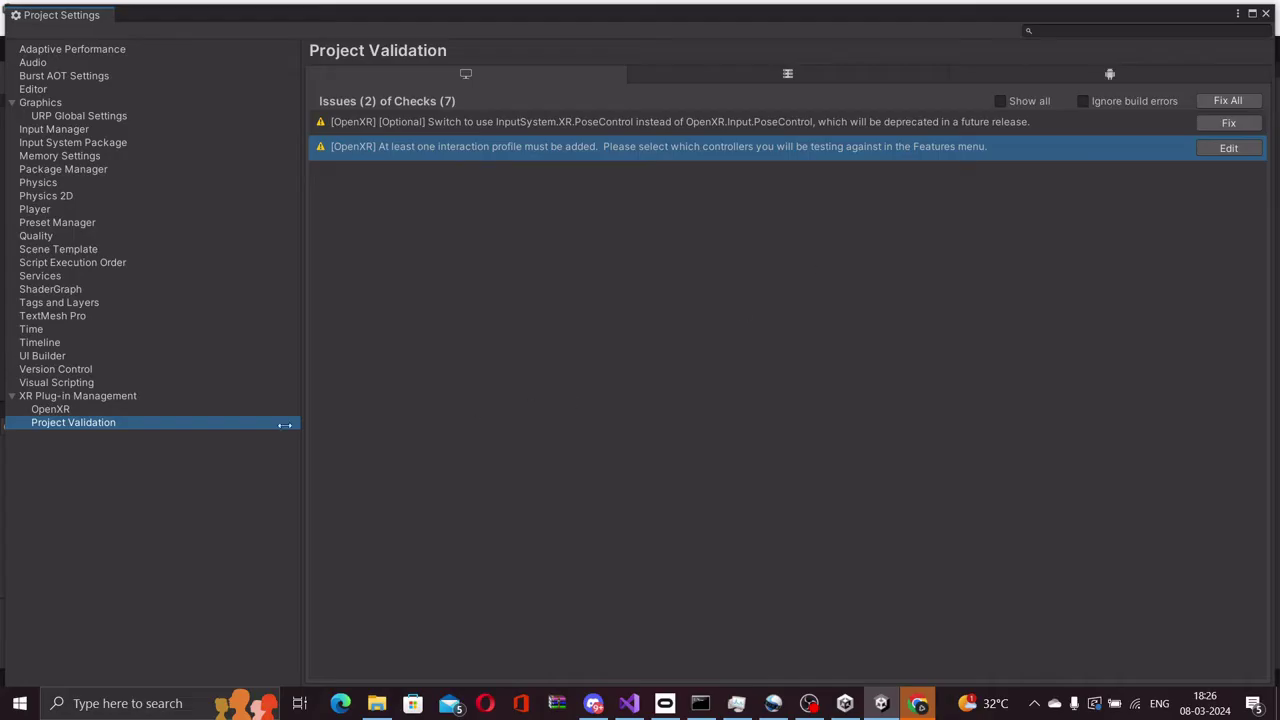
# - Add the Oculus Touch, Meta Quest Touch Pro and Hand Interaction profiles under OpenXR Interaction Profiles
pyautogui.click(74, 410)
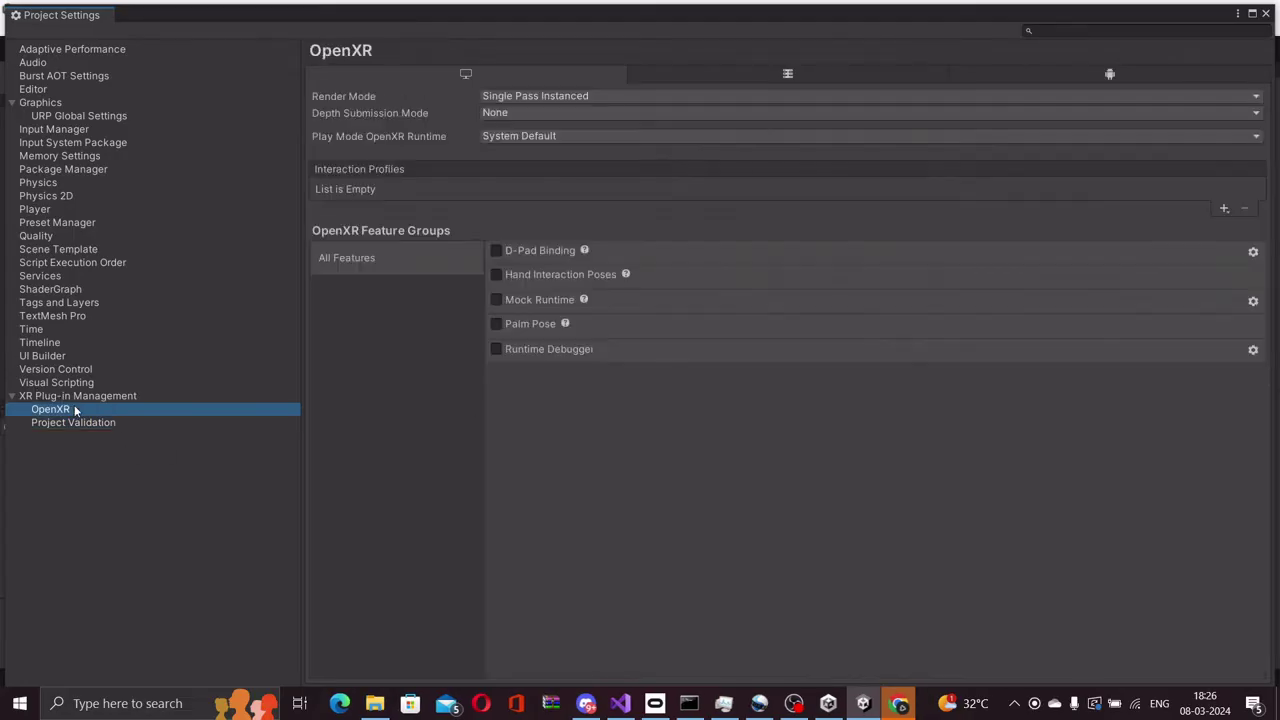
pyautogui.click(1224, 209)
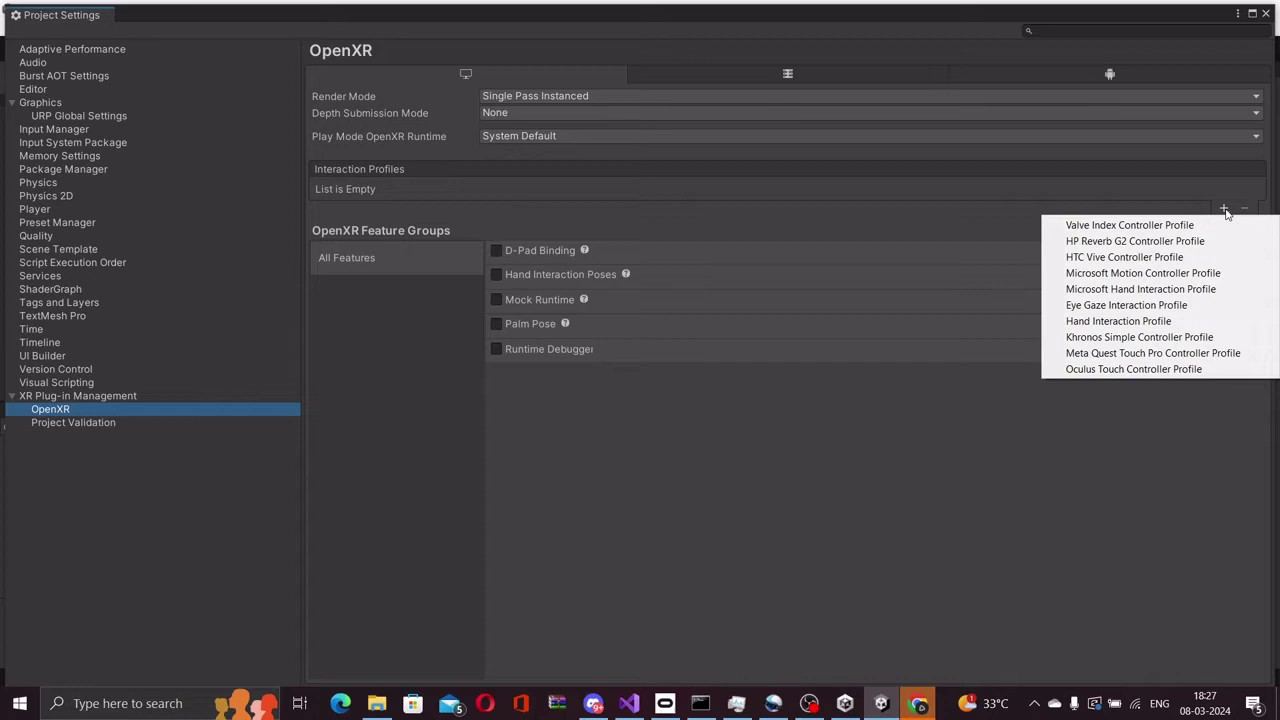
pyautogui.click(1203, 369)
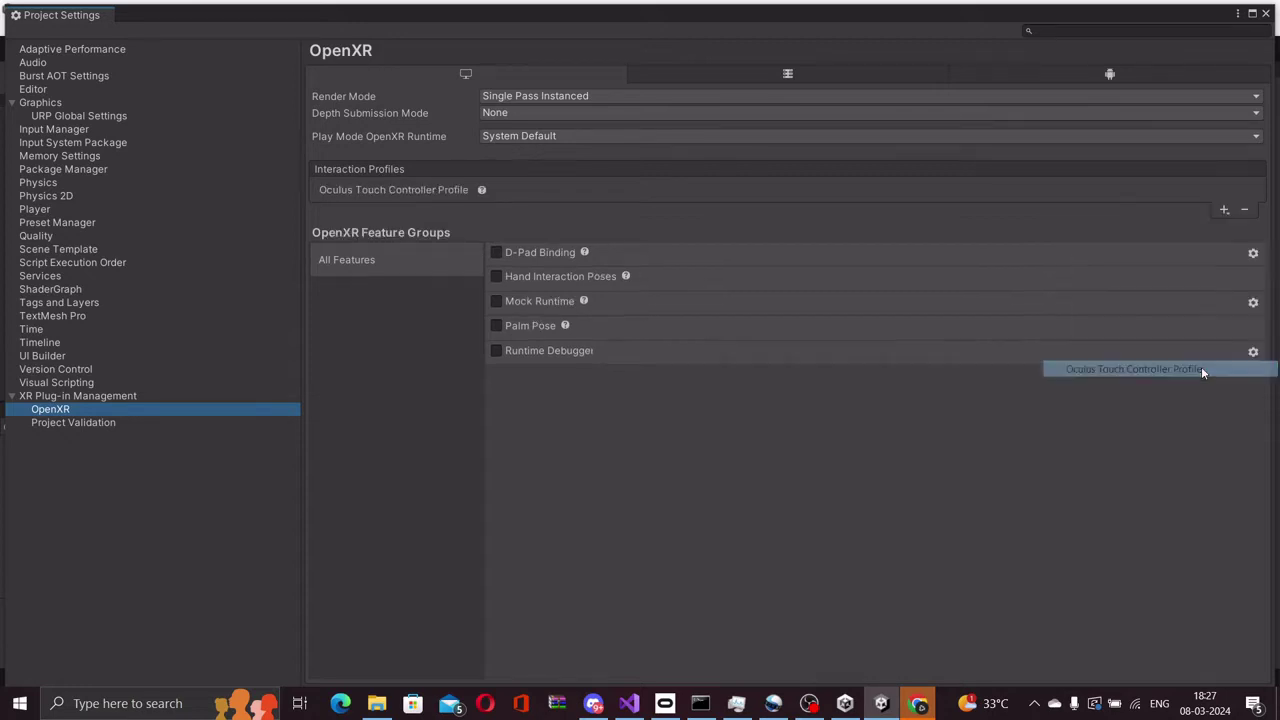
pyautogui.click(1224, 211)
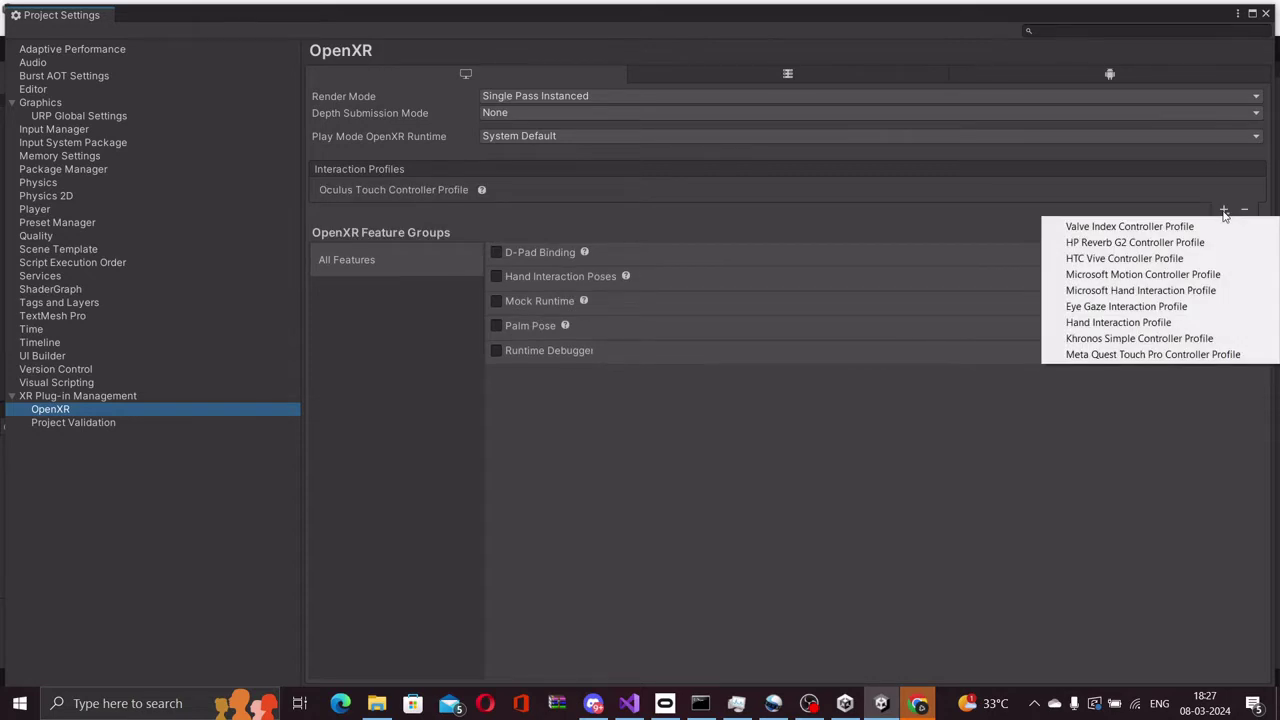
pyautogui.click(1192, 355)
pyautogui.click(1223, 231)
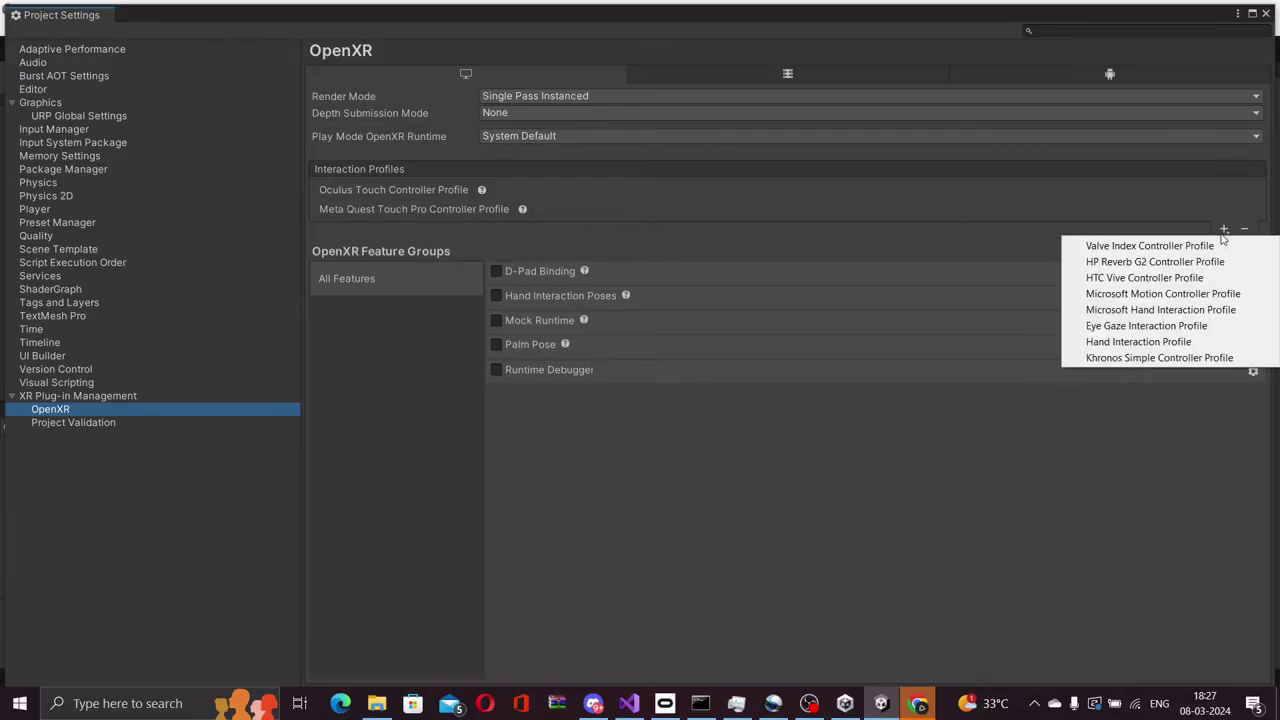
pyautogui.click(1208, 342)
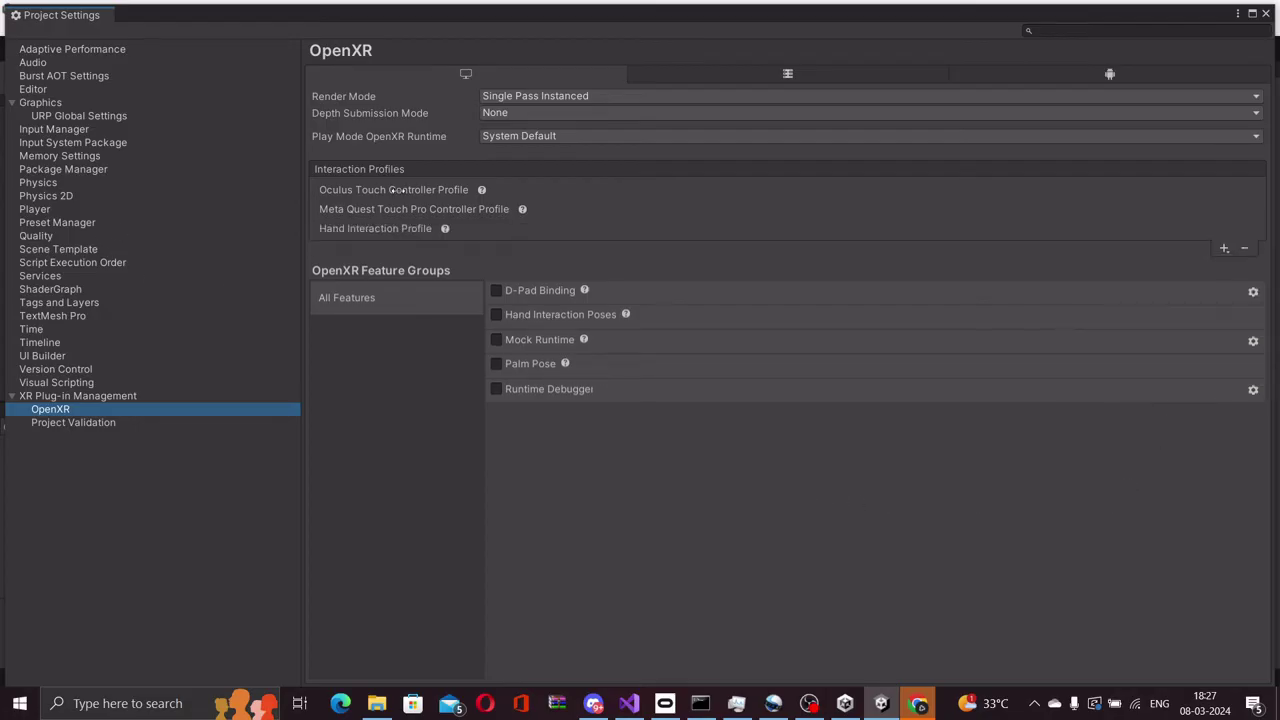
# - Review the three added interaction profiles in the list, ending on Oculus Touch Controller Profile
pyautogui.click(404, 228)
pyautogui.click(408, 208)
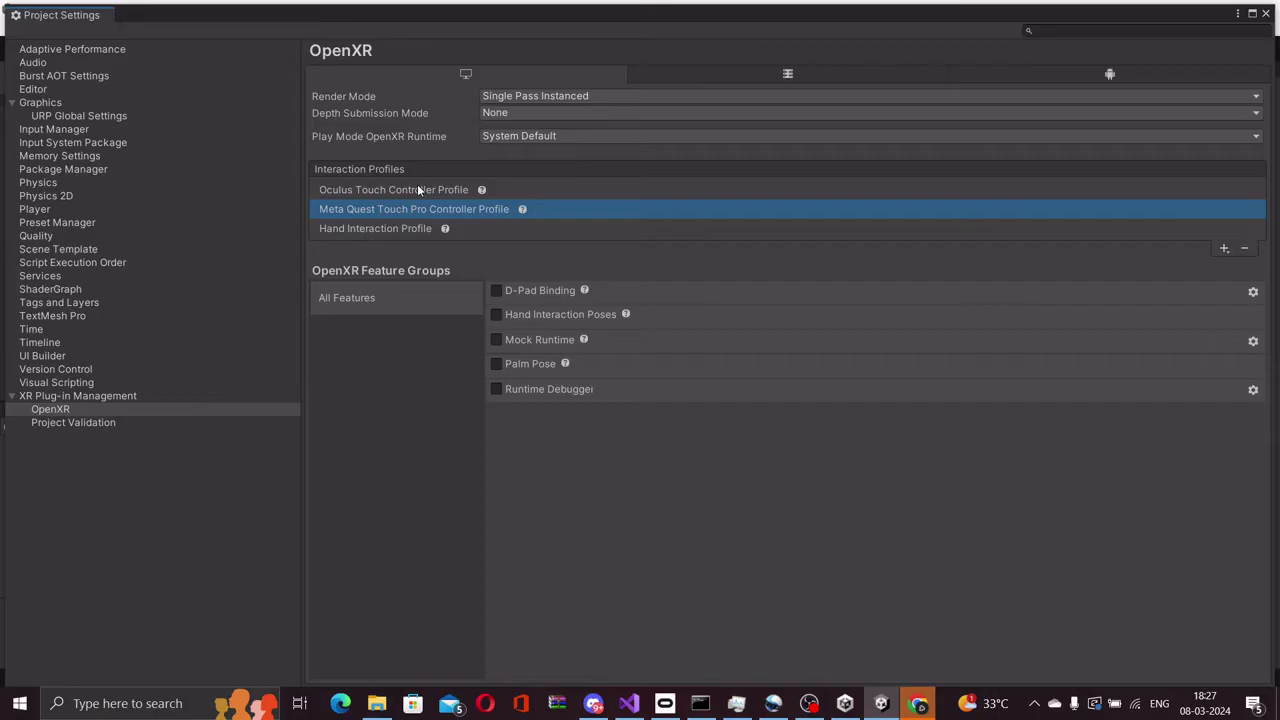
pyautogui.click(417, 189)
pyautogui.click(429, 209)
pyautogui.click(433, 228)
pyautogui.click(424, 210)
pyautogui.click(426, 190)
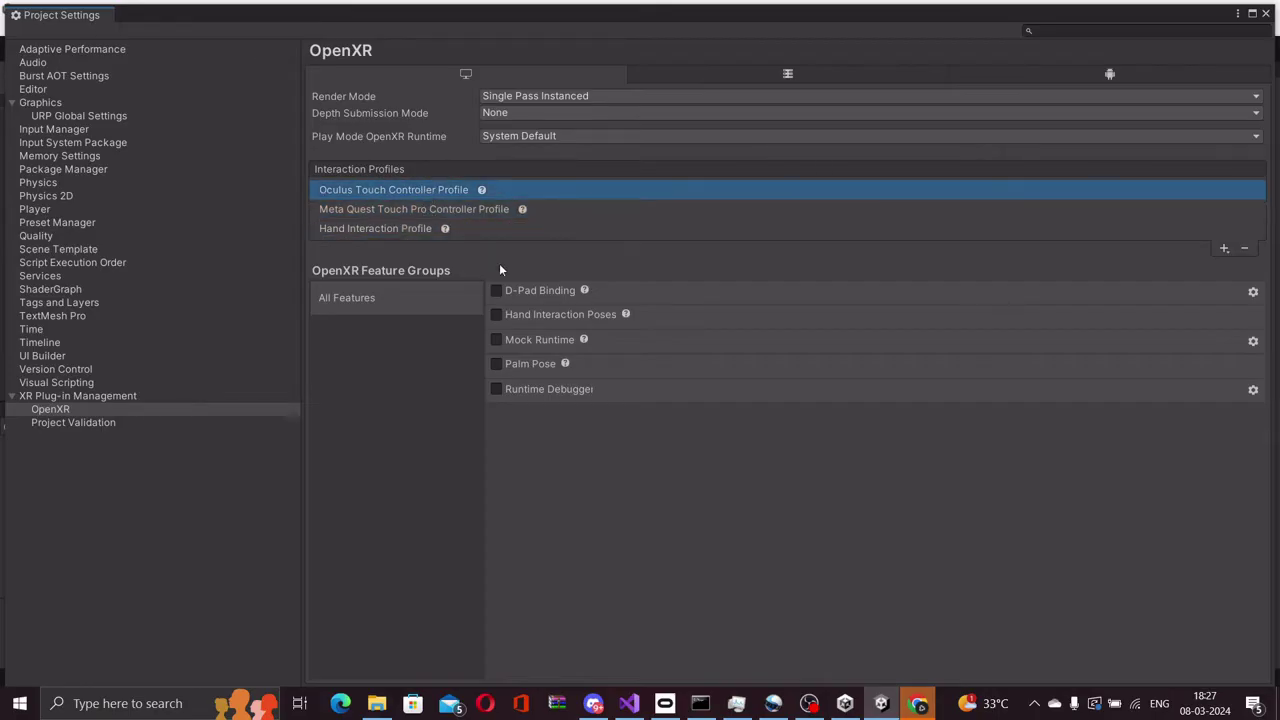
pyautogui.click(68, 466)
pyautogui.click(108, 423)
pyautogui.click(111, 408)
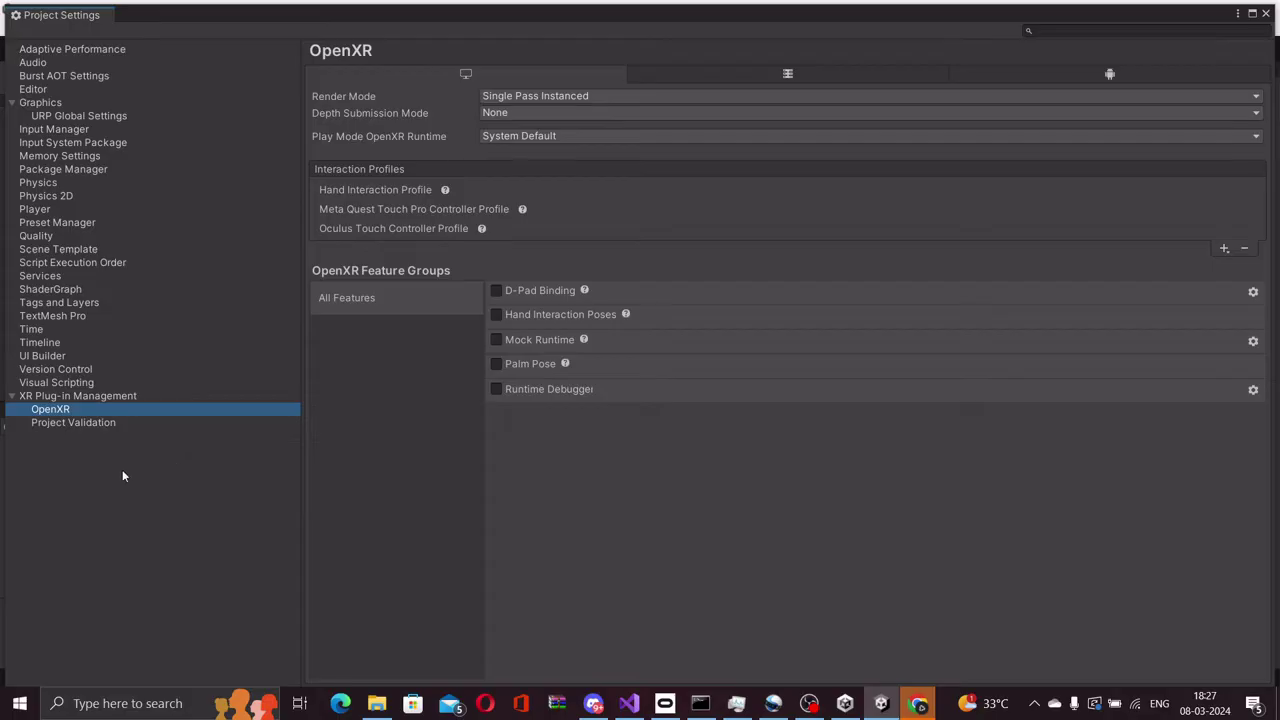
# - Close Project Settings and open the Package Manager maximized
pyautogui.click(1265, 16)
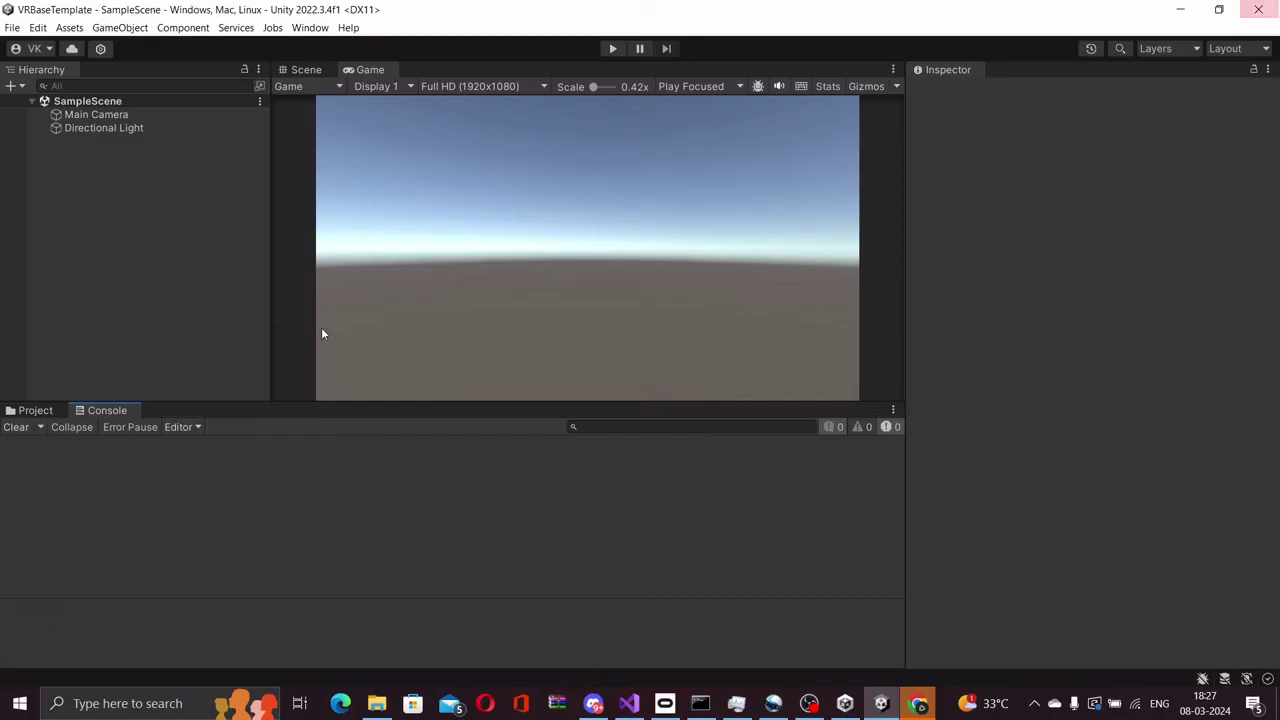
pyautogui.click(311, 29)
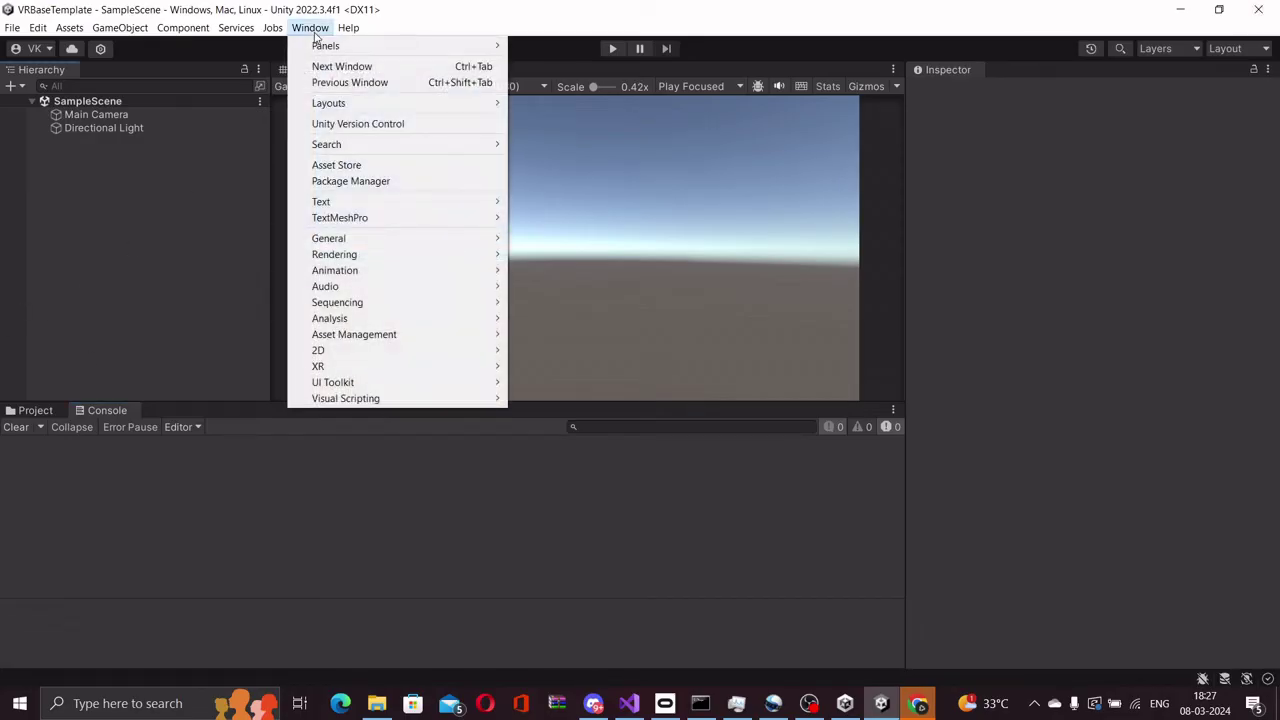
pyautogui.click(385, 185)
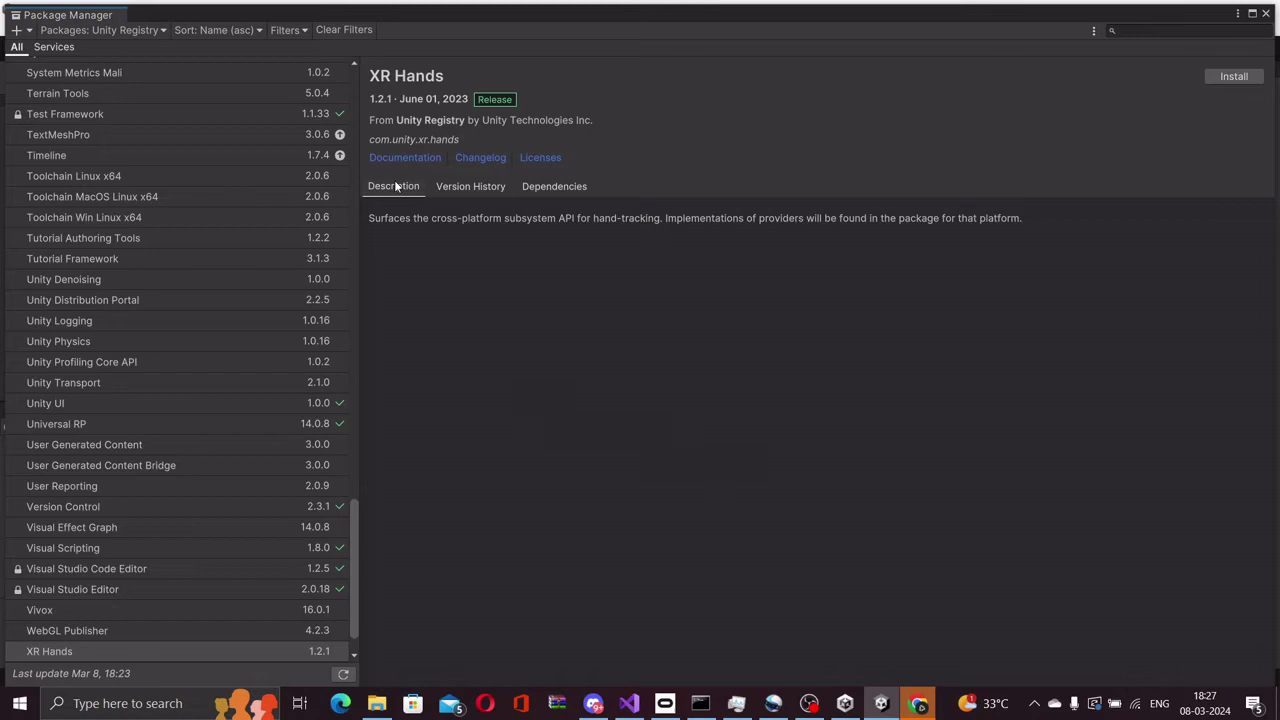
pyautogui.click(1252, 14)
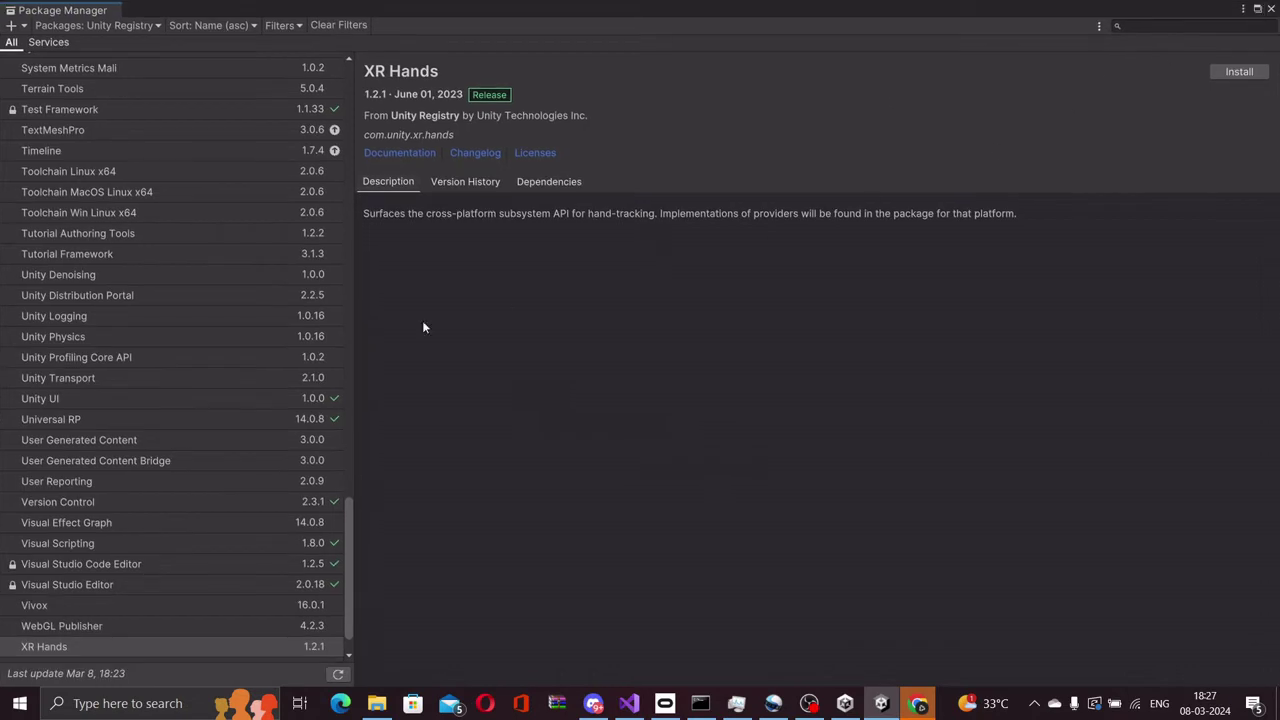
# - Confirm XR Plugin Management is installed, then install XR Interaction Toolkit 2.4.3
pyautogui.scroll(-1, 175, 530)
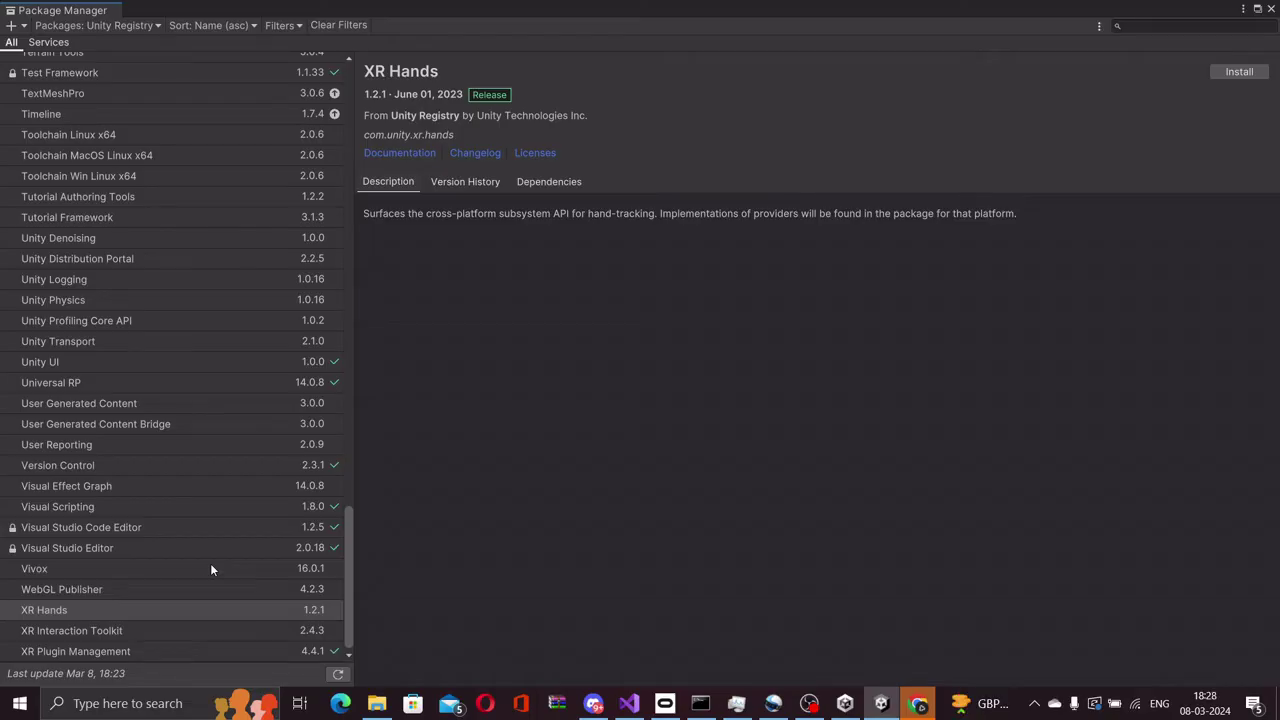
pyautogui.click(127, 651)
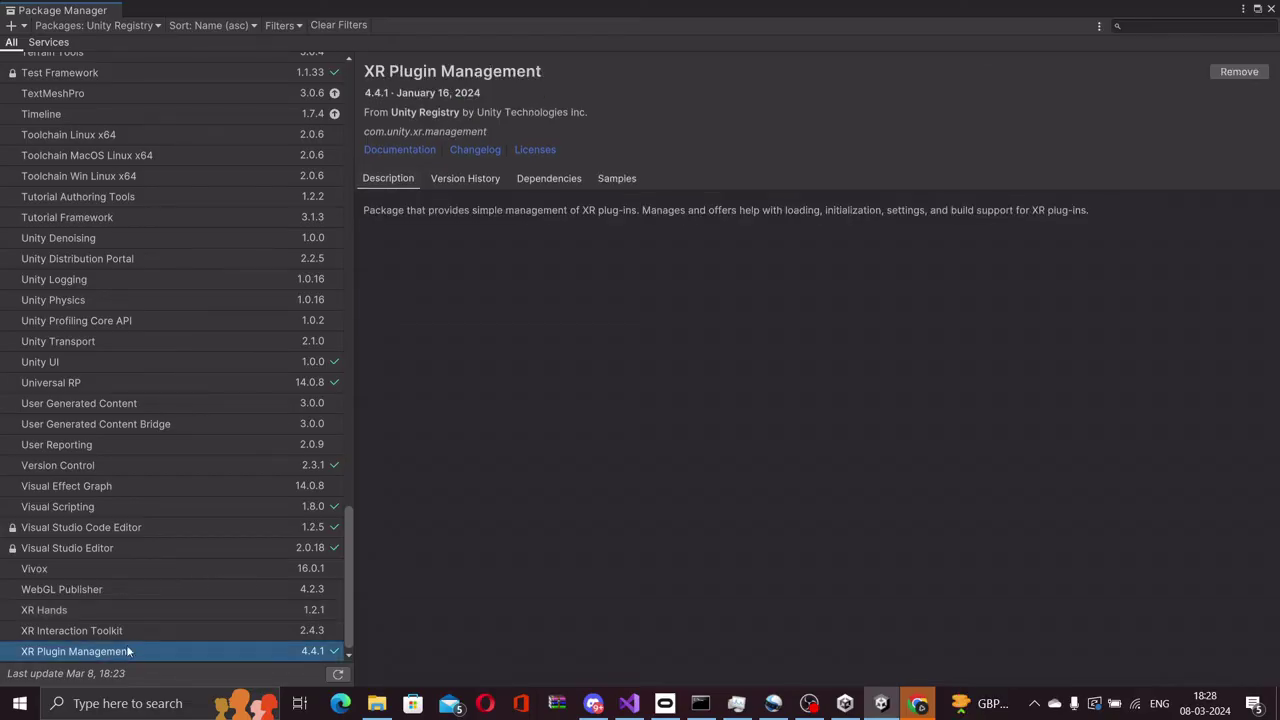
pyautogui.click(118, 628)
pyautogui.click(157, 652)
pyautogui.click(157, 631)
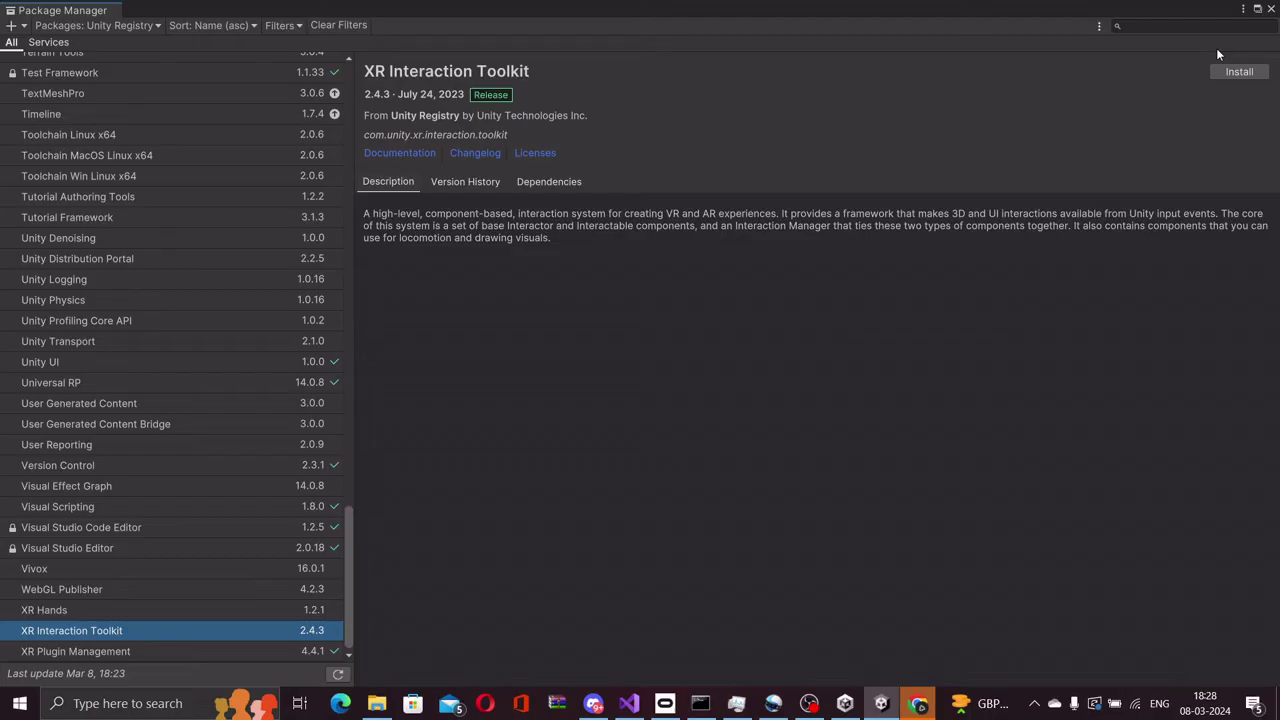
pyautogui.click(1248, 73)
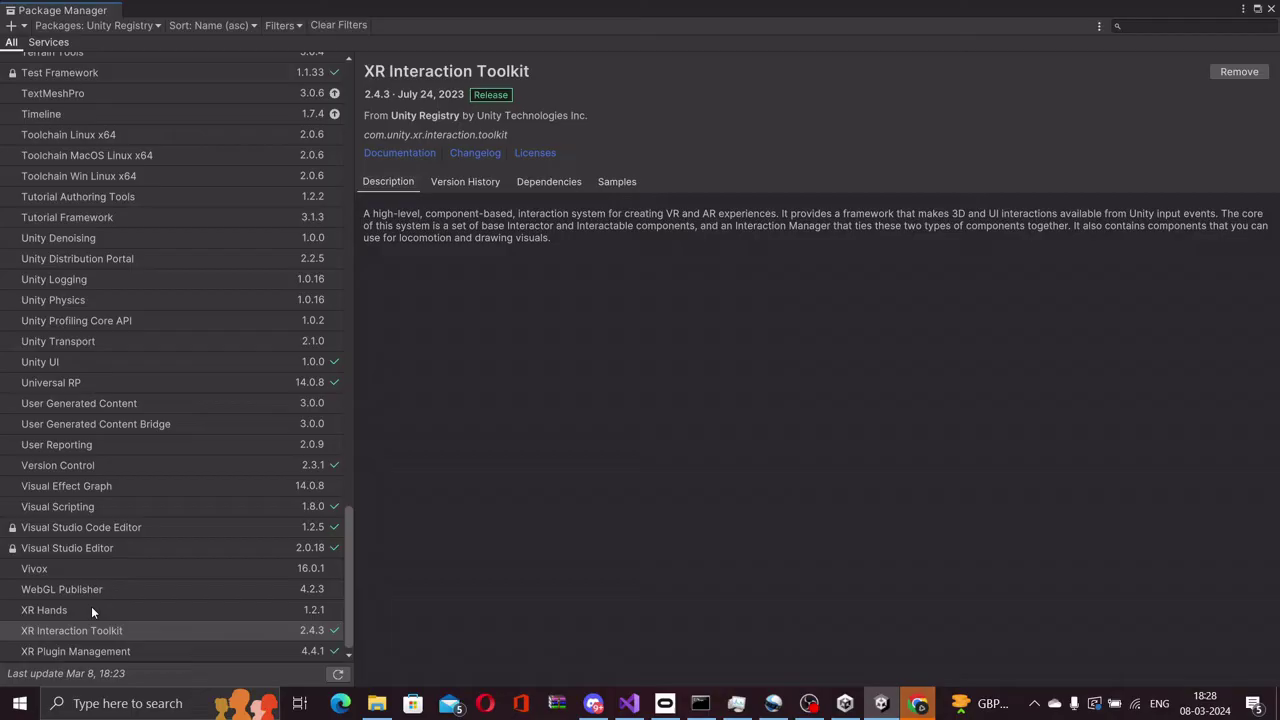
# - Install the XR Hands 1.2.1 package
pyautogui.click(91, 612)
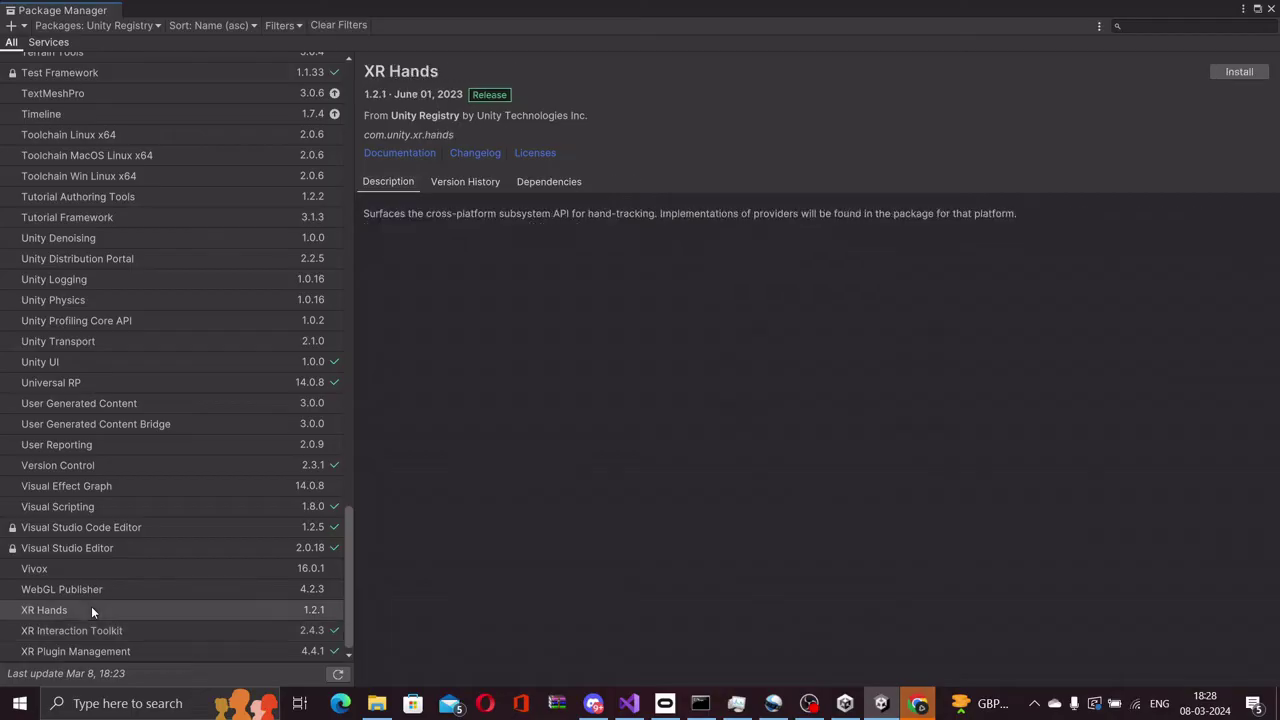
pyautogui.click(1246, 72)
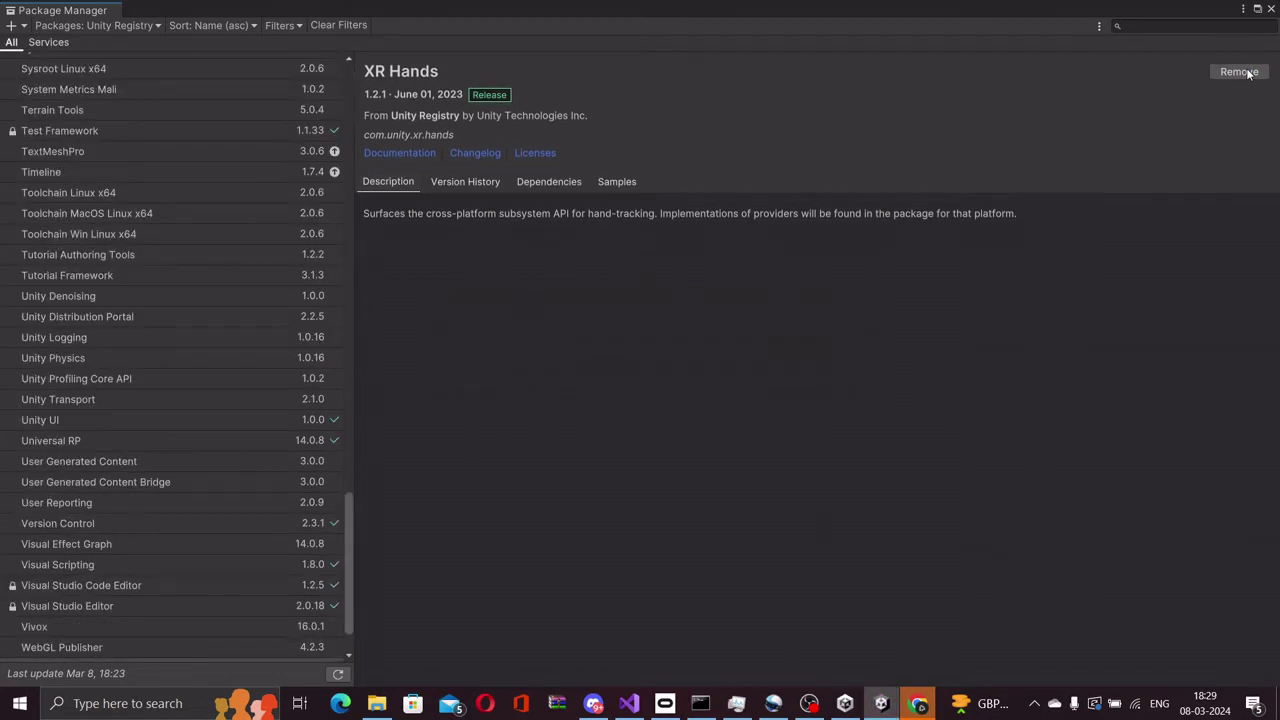
pyautogui.scroll(-2, 100, 605)
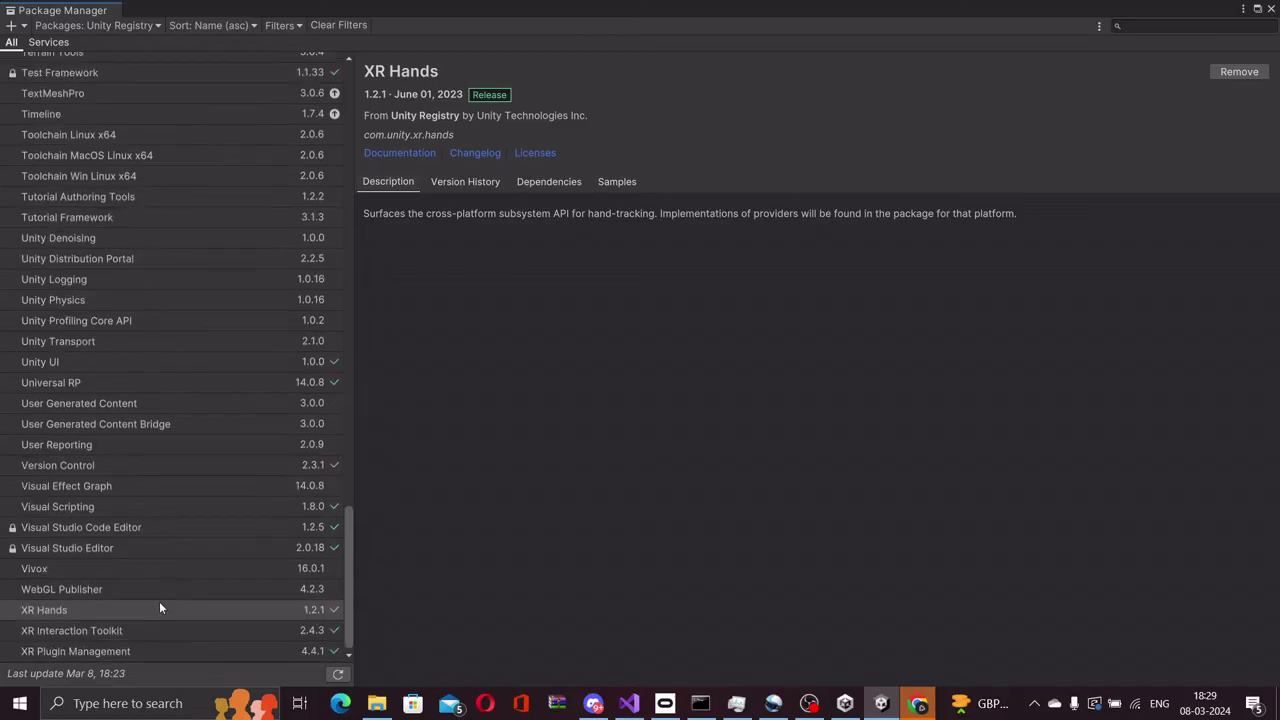
# - Review the installed XR packages: XR Plugin Management, XR Hands and XR Interaction Toolkit
pyautogui.click(140, 650)
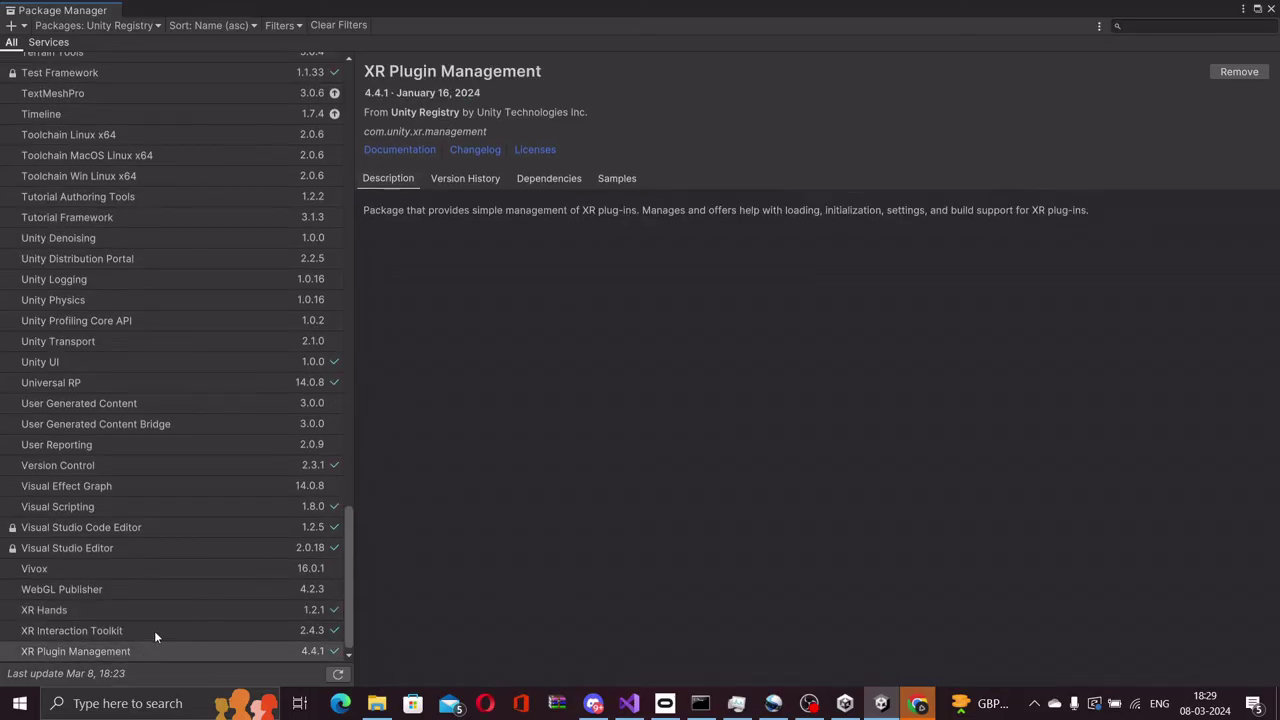
pyautogui.click(181, 607)
pyautogui.click(200, 650)
pyautogui.click(218, 630)
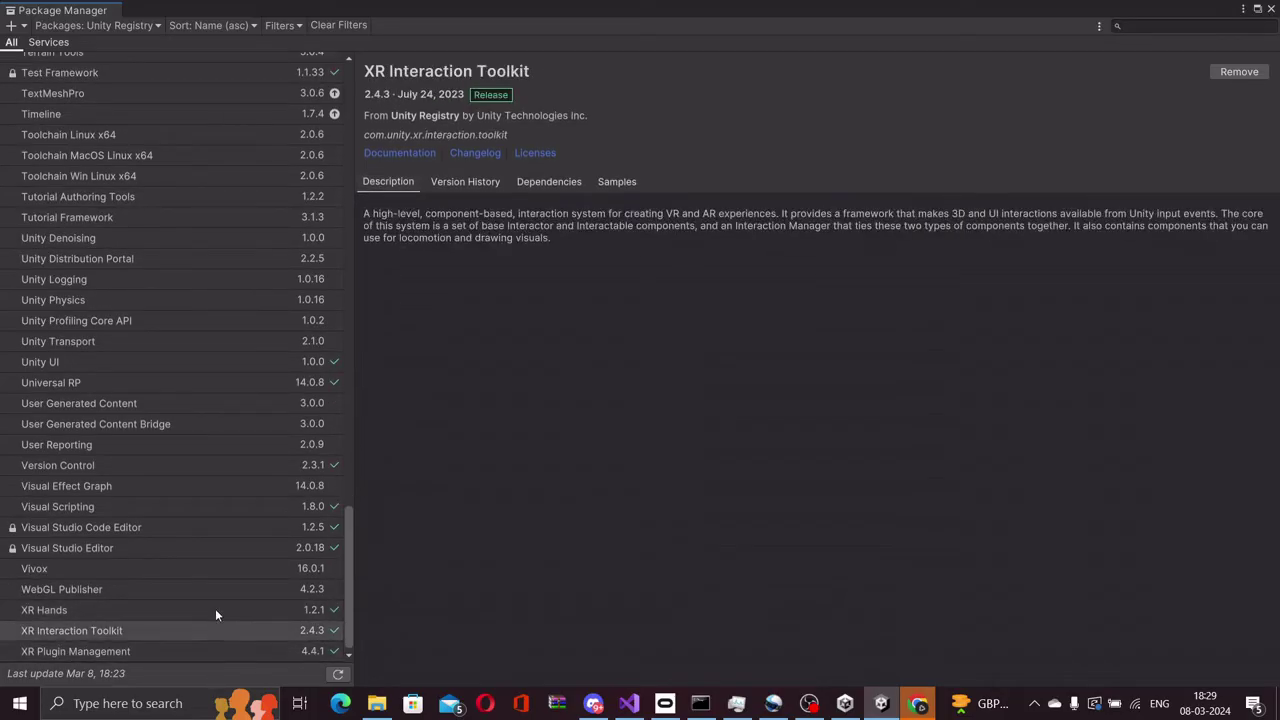
pyautogui.click(215, 612)
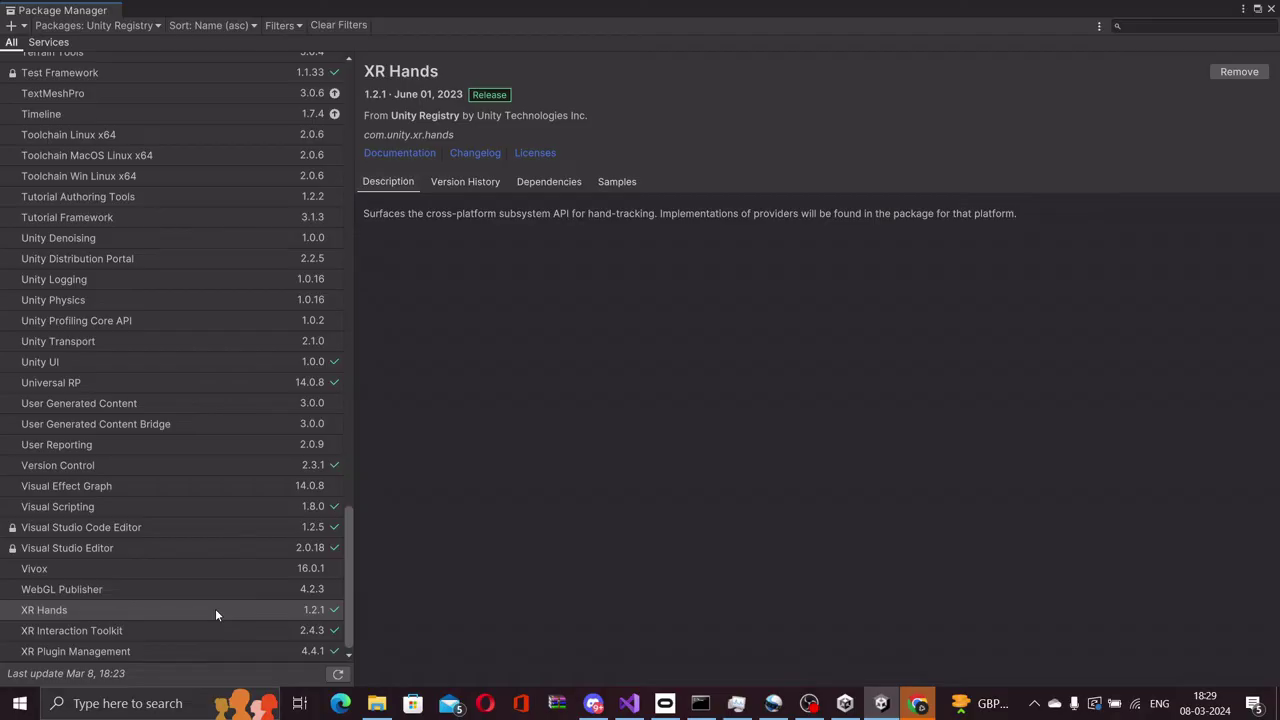
pyautogui.click(201, 631)
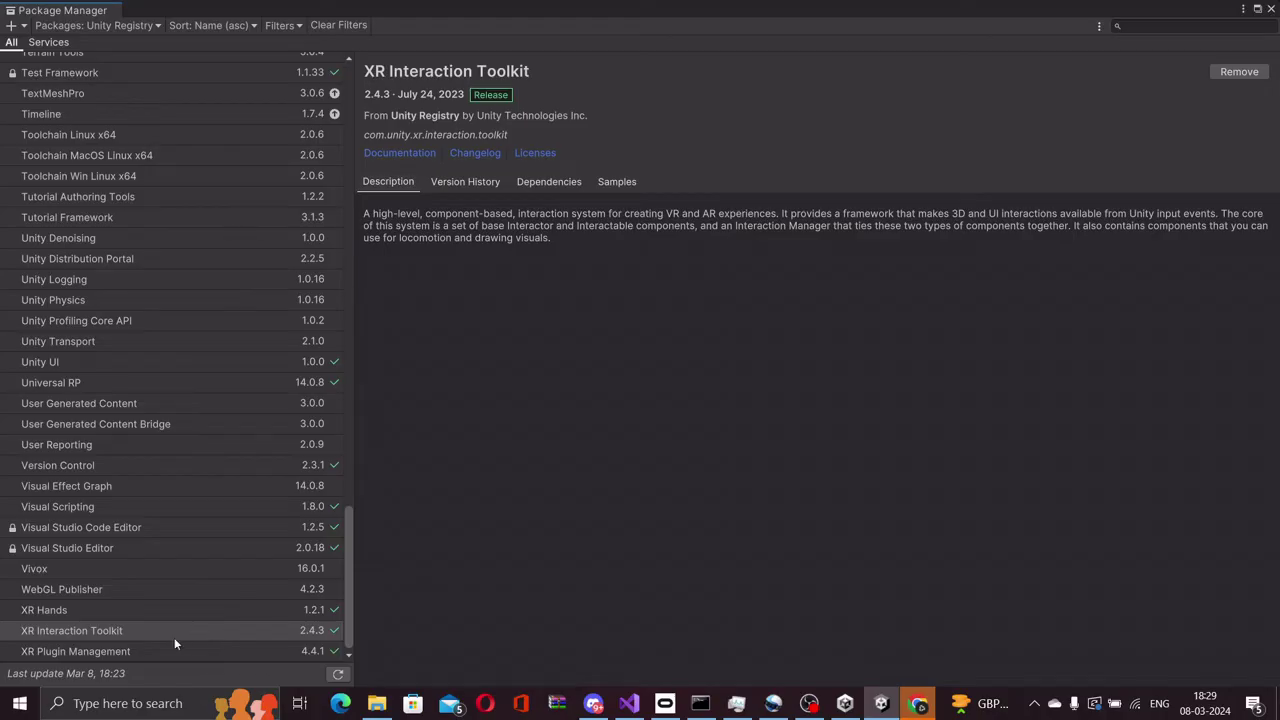
# - Import XR Interaction Toolkit's Starter Assets and Hands Interaction Demo samples, plus XR Hands' HandVisualizer sample
pyautogui.click(154, 645)
pyautogui.click(153, 631)
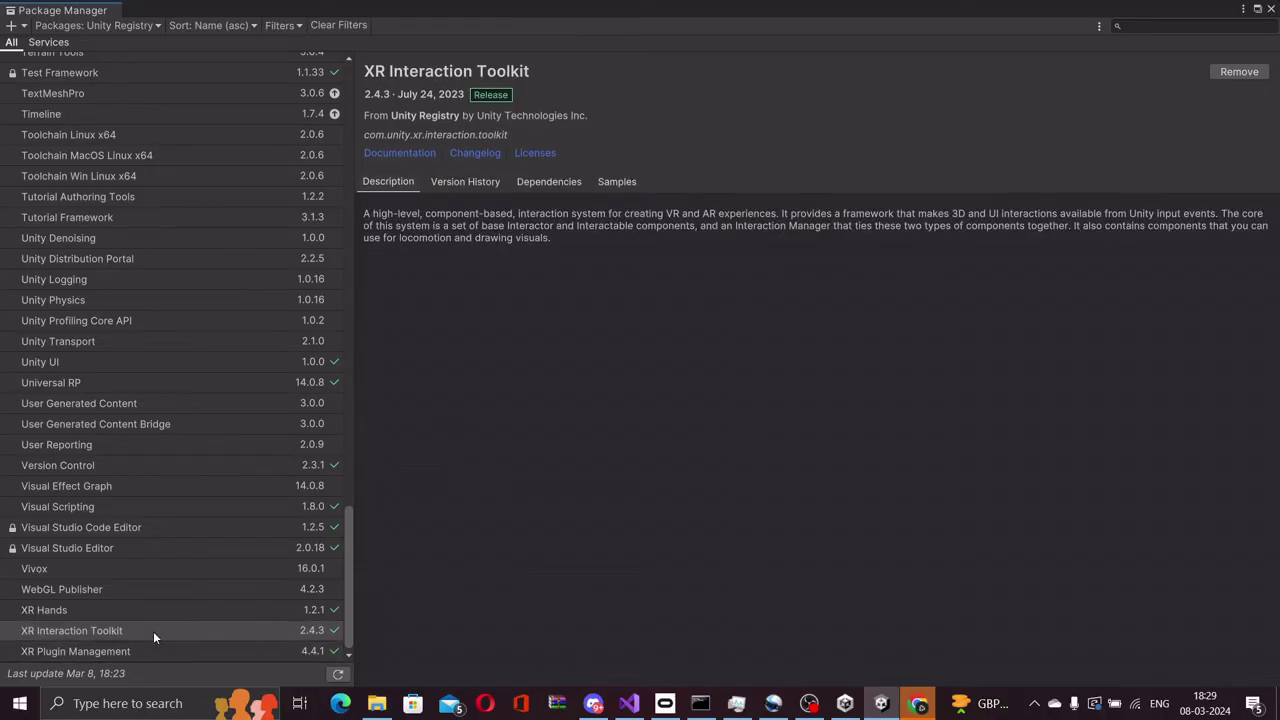
pyautogui.click(621, 182)
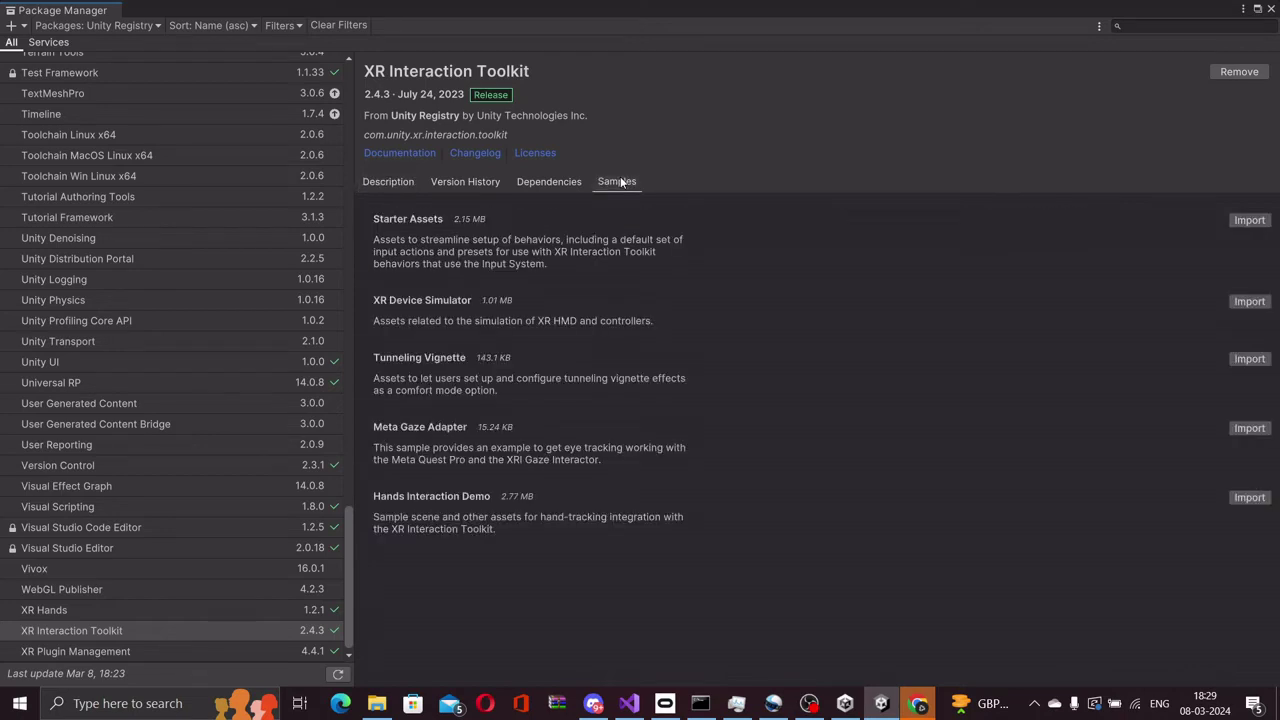
pyautogui.click(1249, 220)
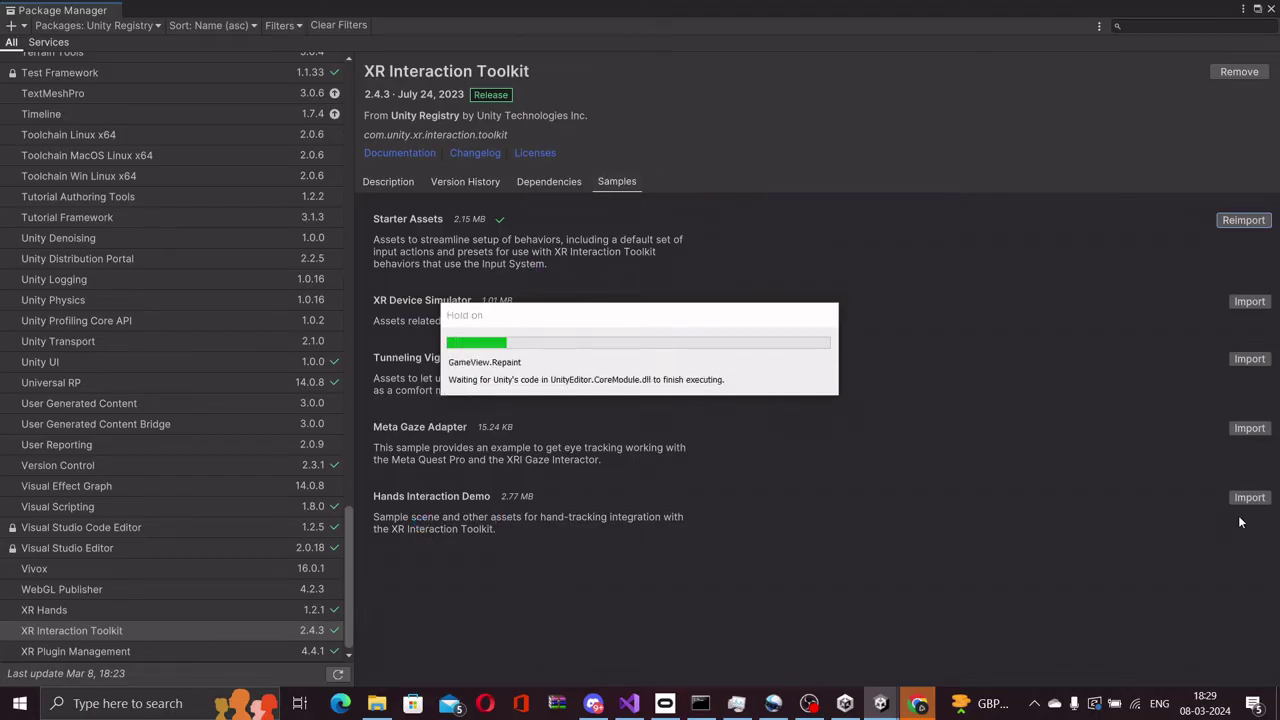
pyautogui.click(1251, 498)
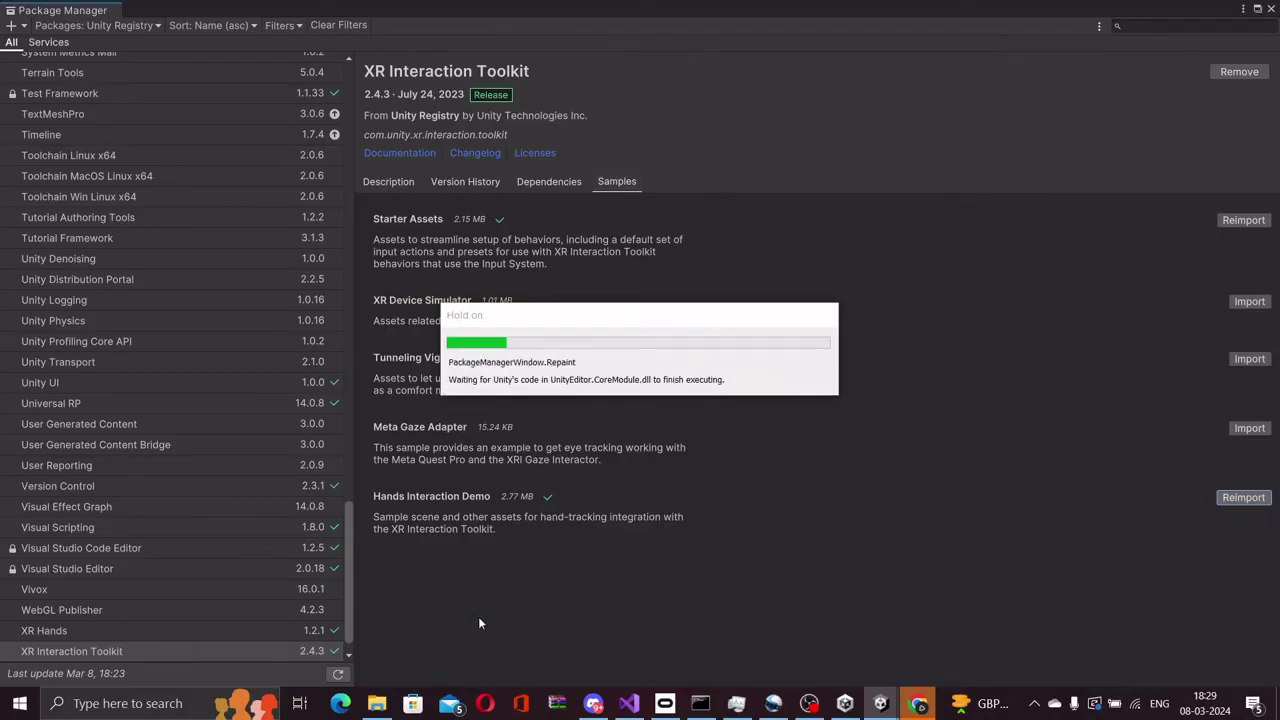
pyautogui.click(120, 632)
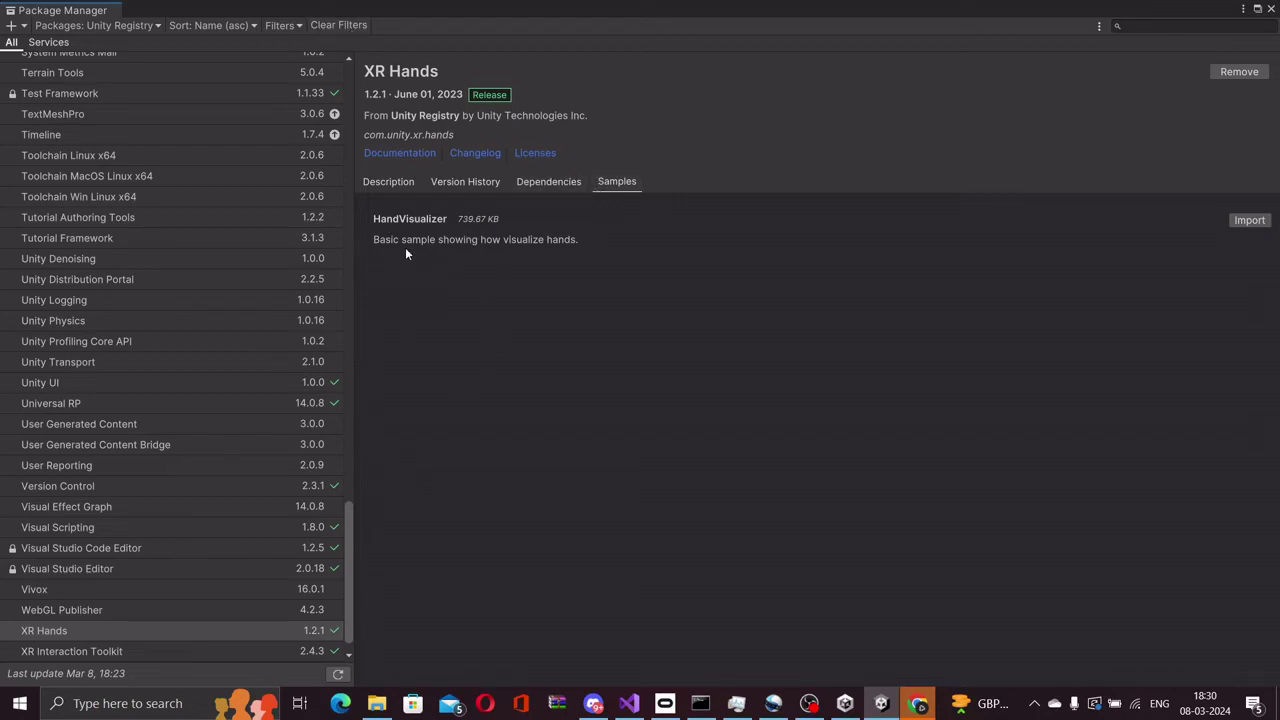
pyautogui.click(1233, 222)
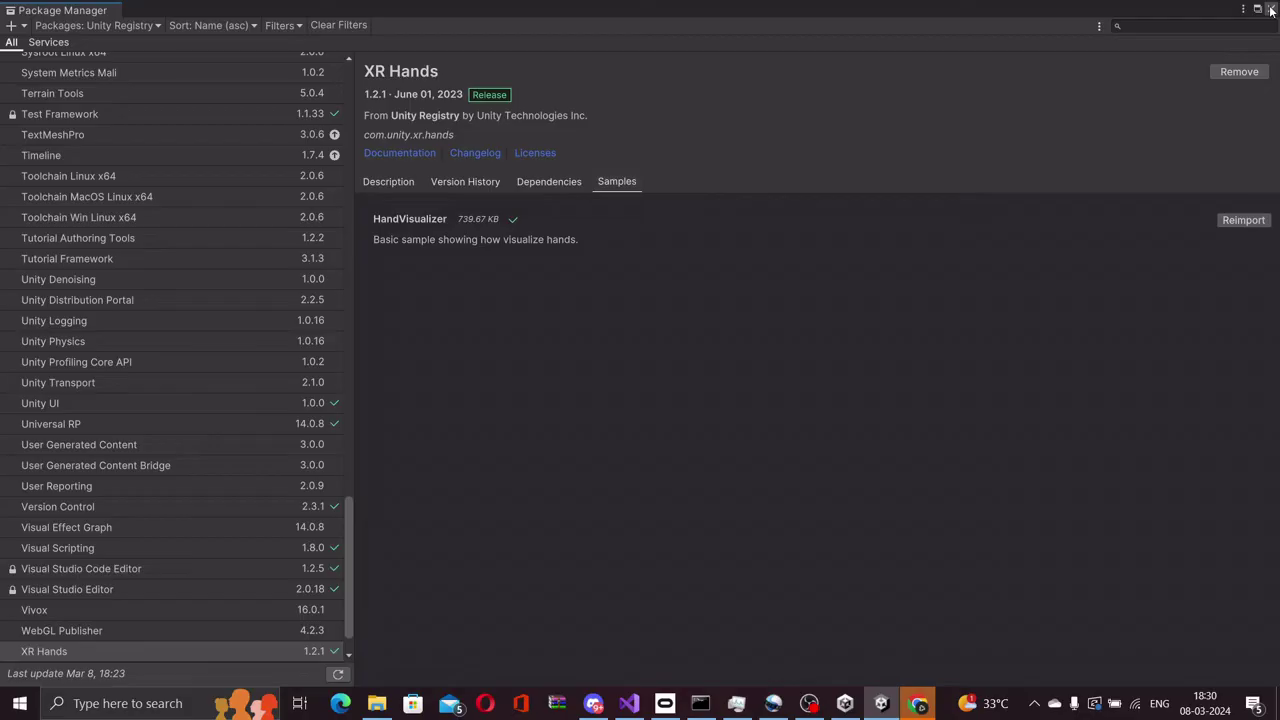
# - Close the Package Manager, resize the Game view and Project panel, and open the Samples folder
pyautogui.click(1271, 10)
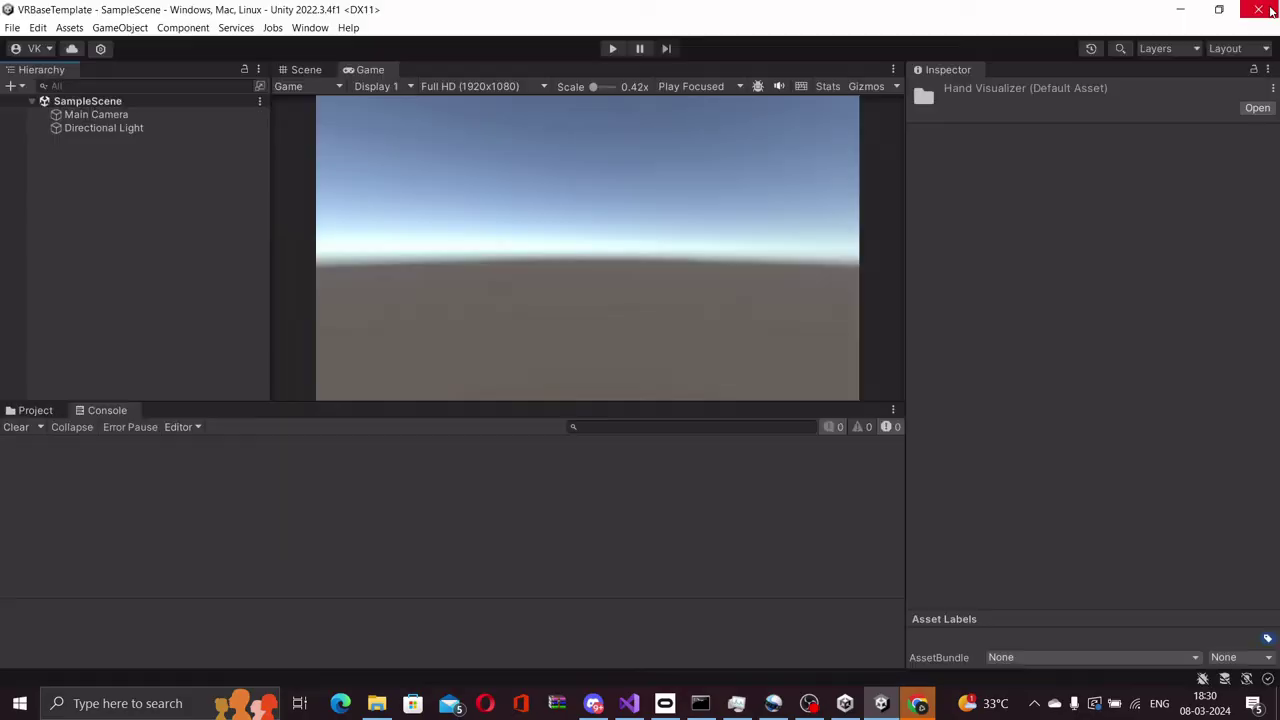
pyautogui.click(35, 411)
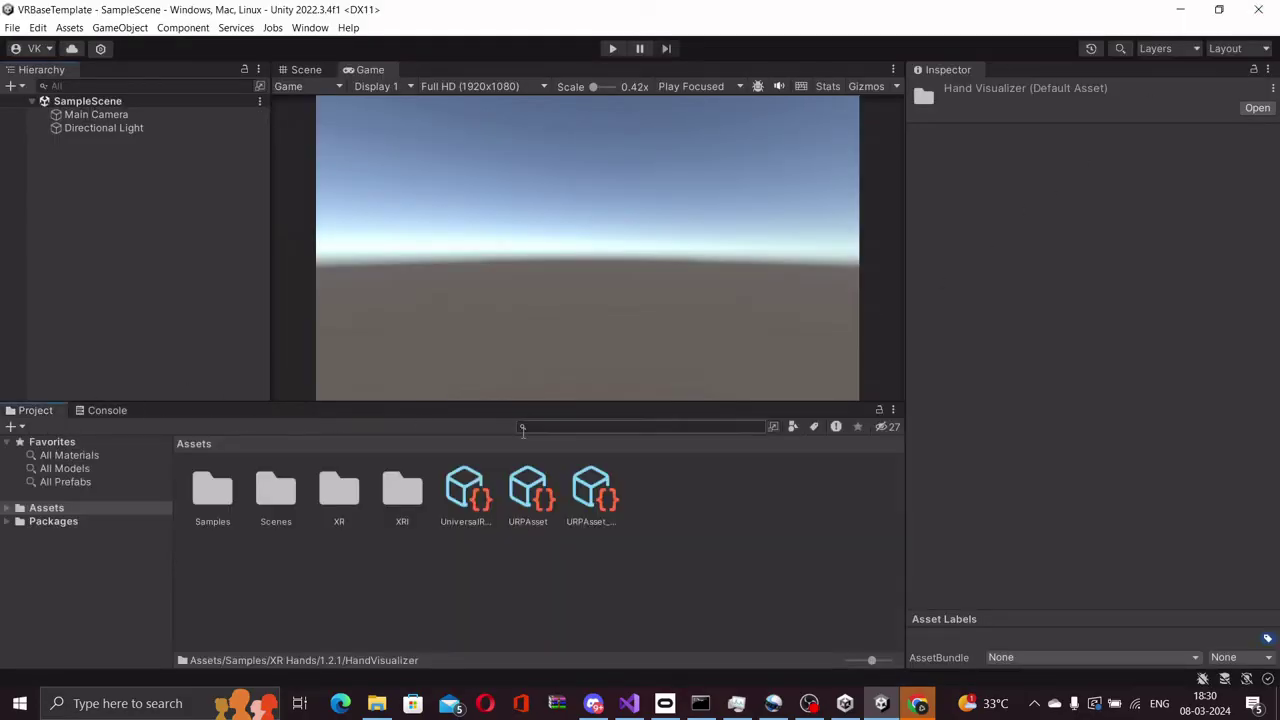
pyautogui.moveTo(555, 402); pyautogui.dragTo(560, 442)
pyautogui.click(692, 531)
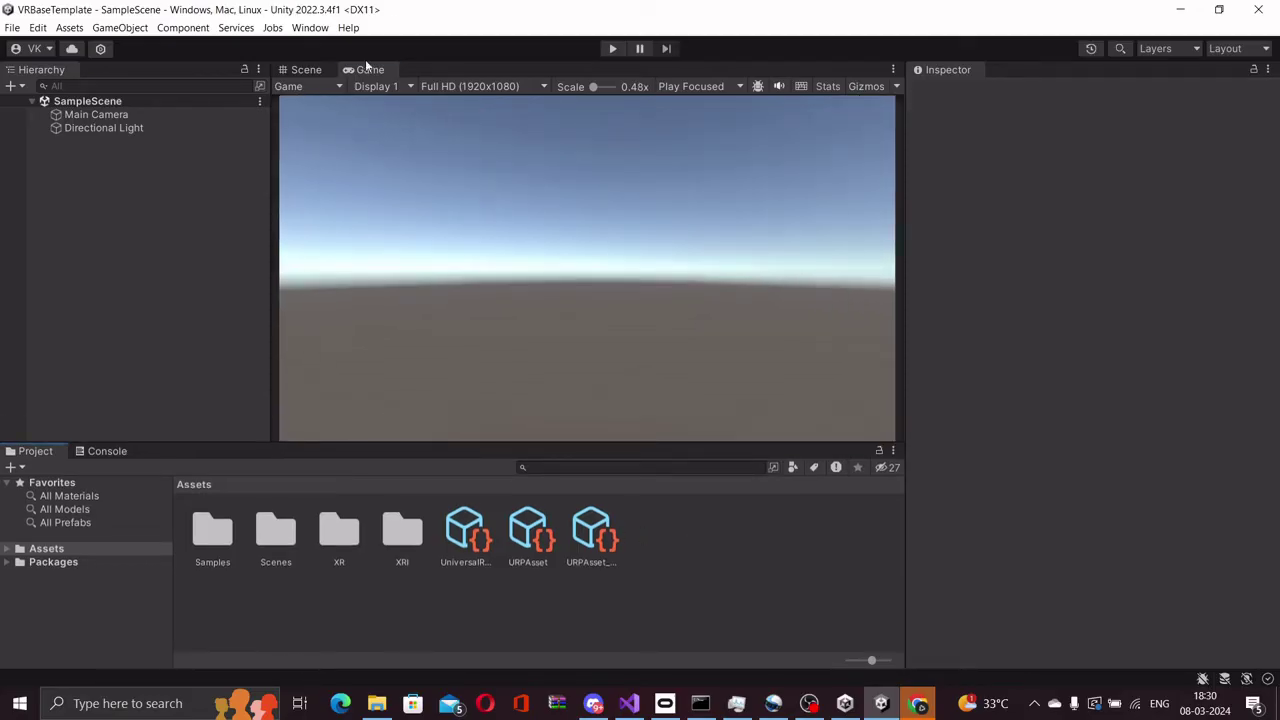
pyautogui.doubleClick(207, 540)
pyautogui.click(441, 562)
pyautogui.moveTo(548, 442); pyautogui.dragTo(562, 369)
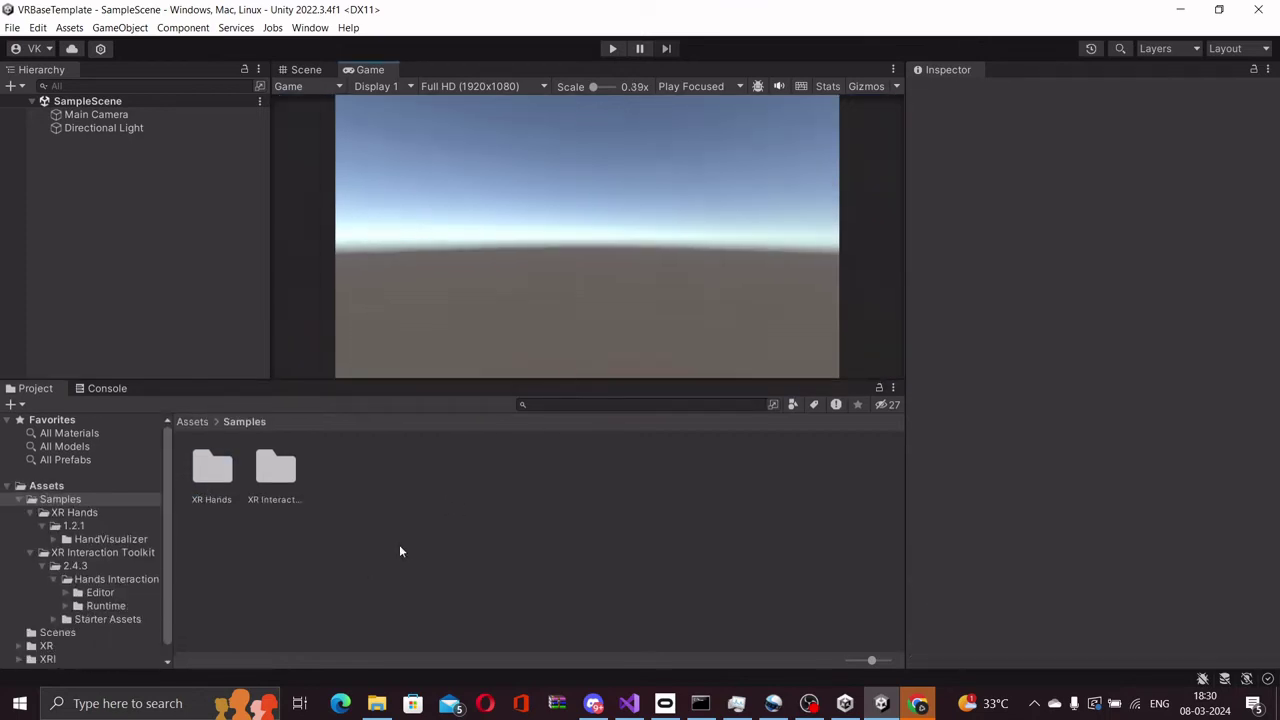
# - Open the HandVisualizer scene from XR Hands 1.2.1 > HandVisualizer
pyautogui.doubleClick(201, 476)
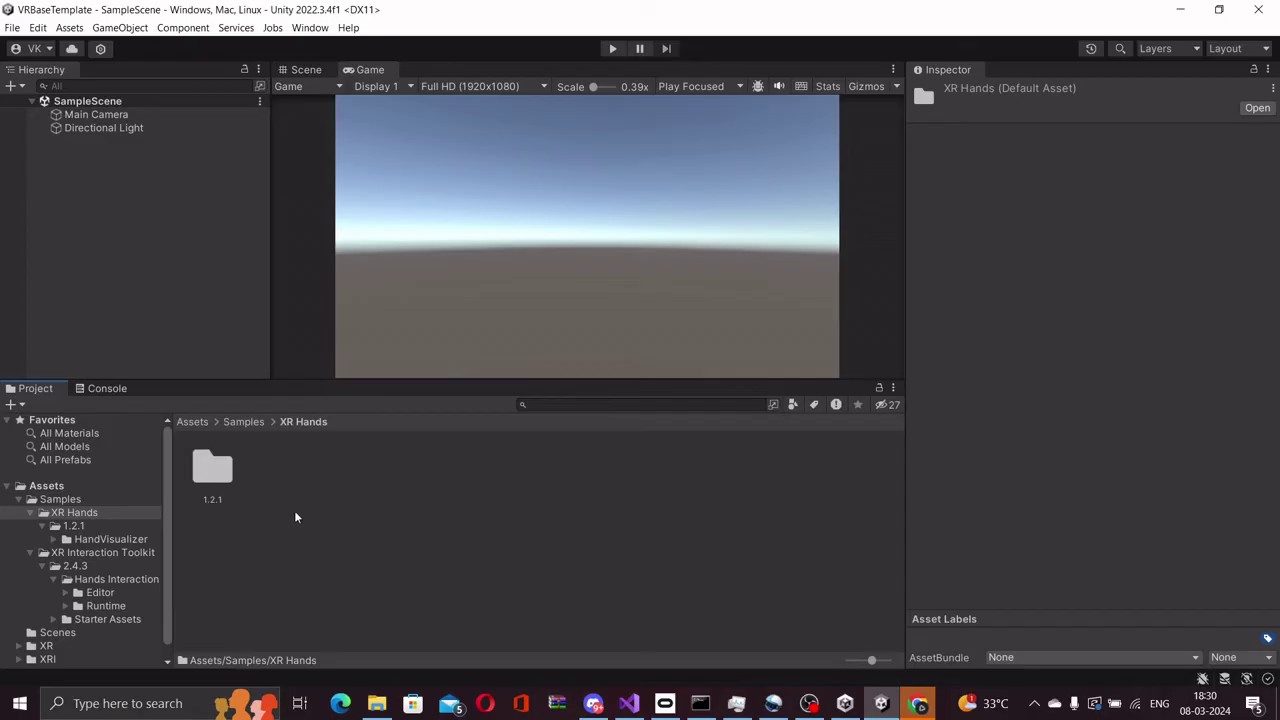
pyautogui.doubleClick(233, 493)
pyautogui.doubleClick(233, 493)
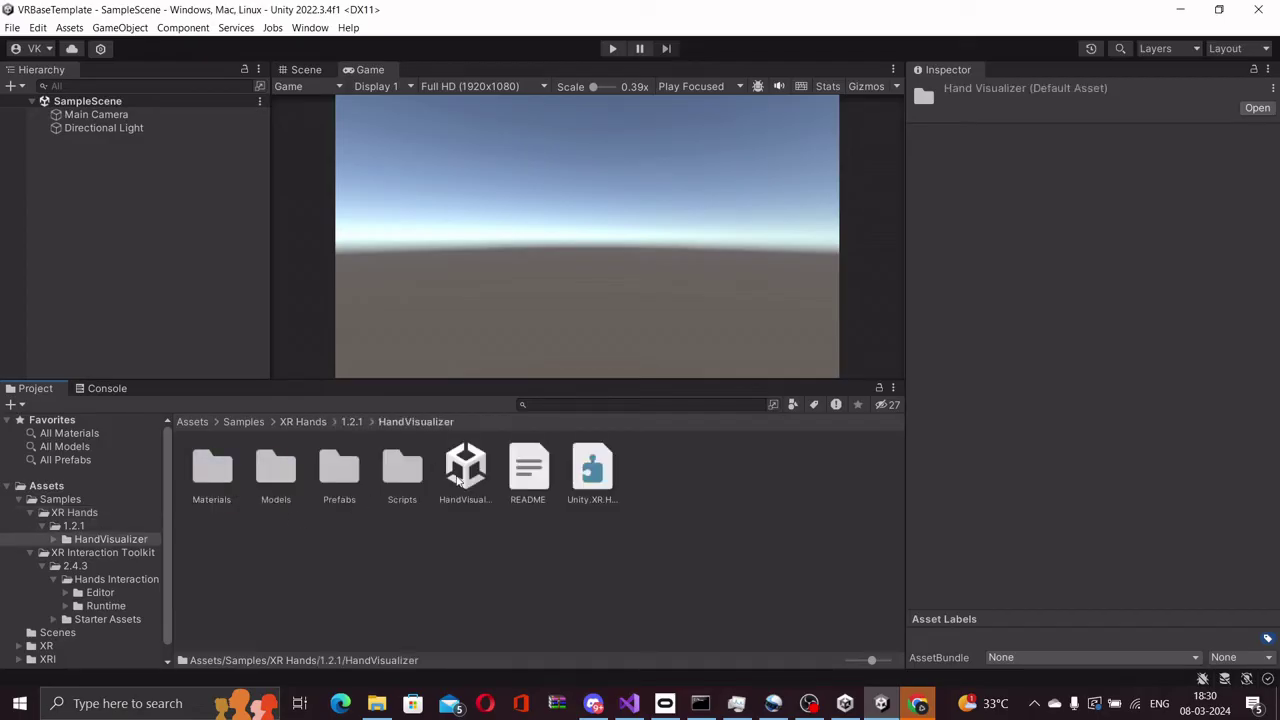
pyautogui.doubleClick(470, 478)
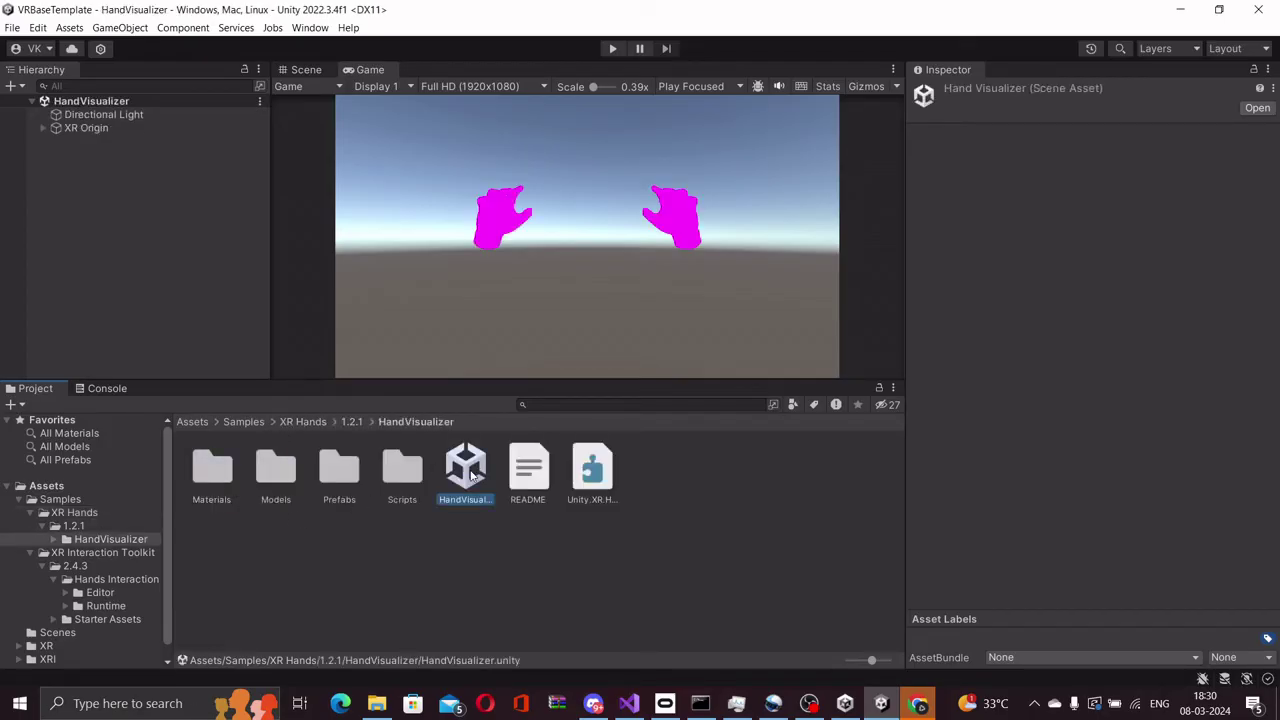
pyautogui.moveTo(514, 381); pyautogui.dragTo(481, 476)
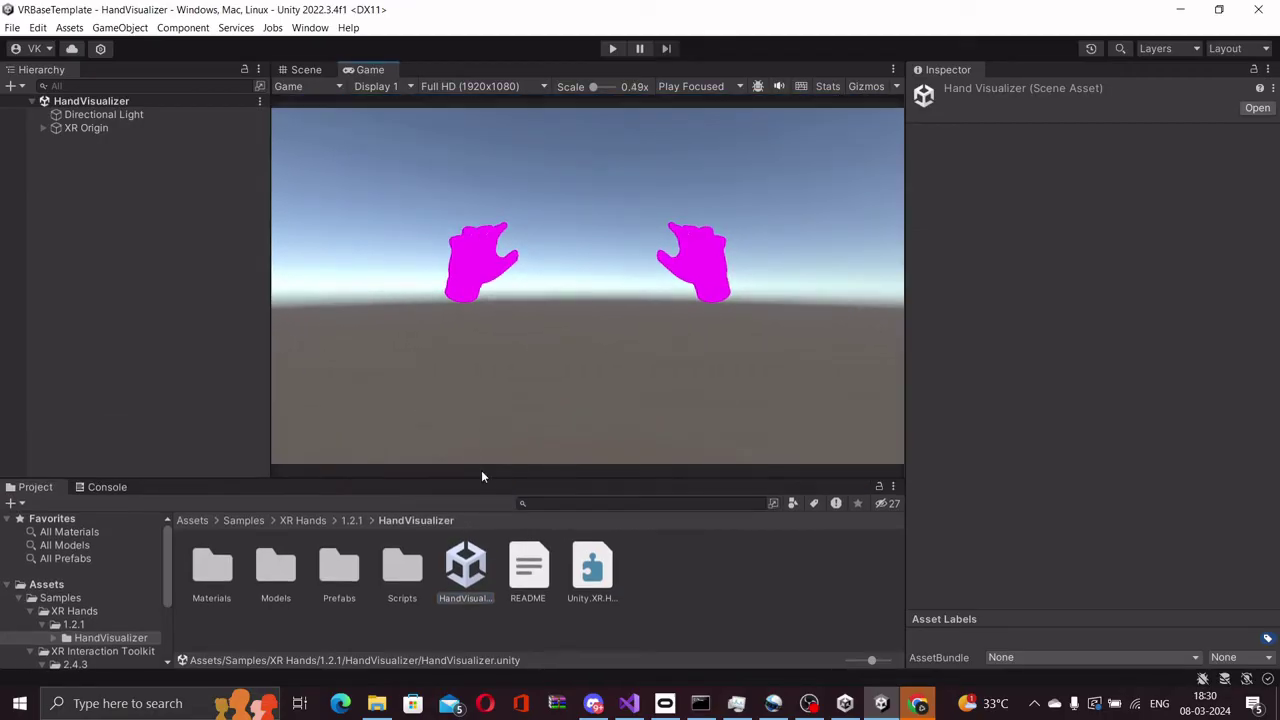
# - Open HandsDemoScene from XR Interaction Toolkit 2.4.3 > Hands Interaction Demo > Runtime
pyautogui.click(303, 521)
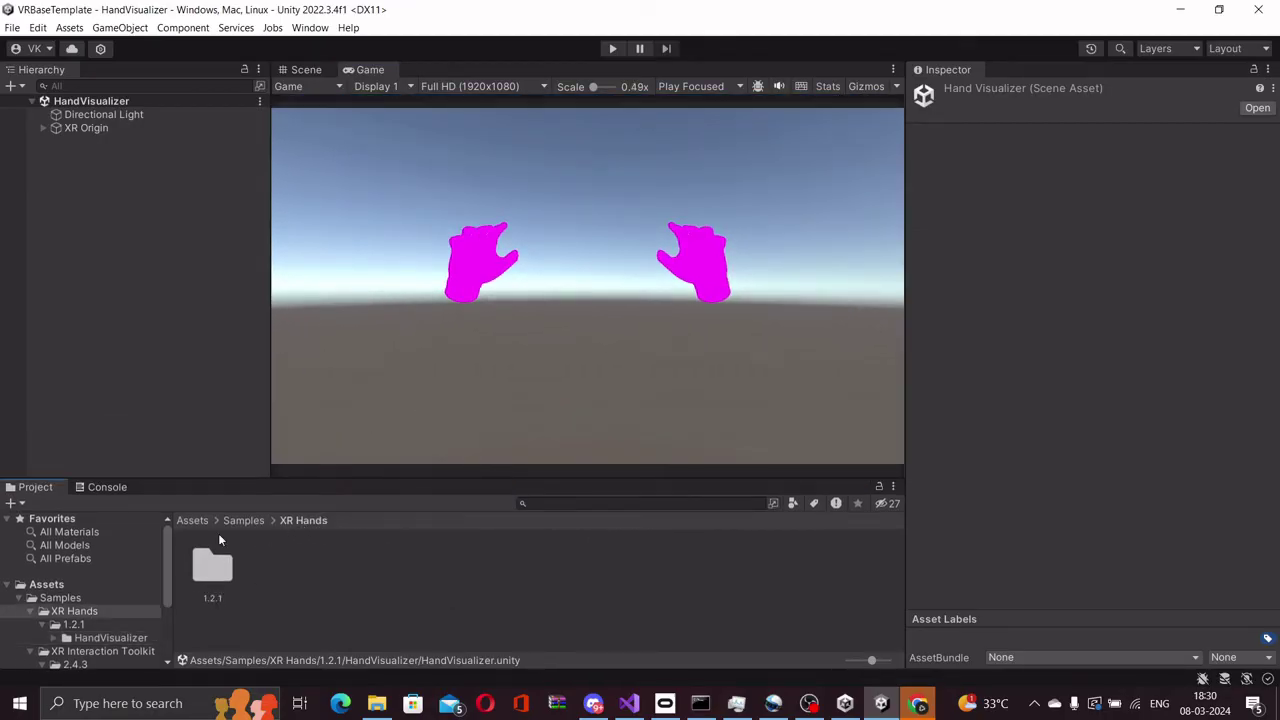
pyautogui.click(243, 521)
pyautogui.doubleClick(270, 561)
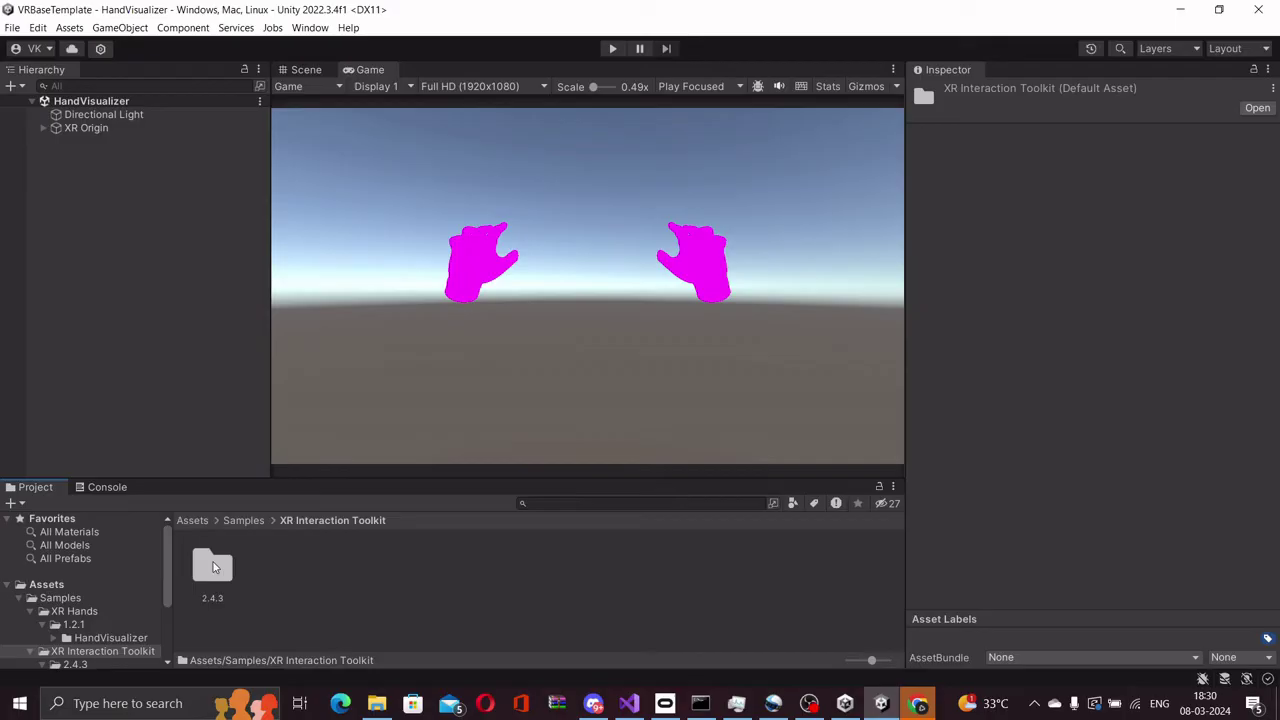
pyautogui.doubleClick(213, 567)
pyautogui.click(265, 570)
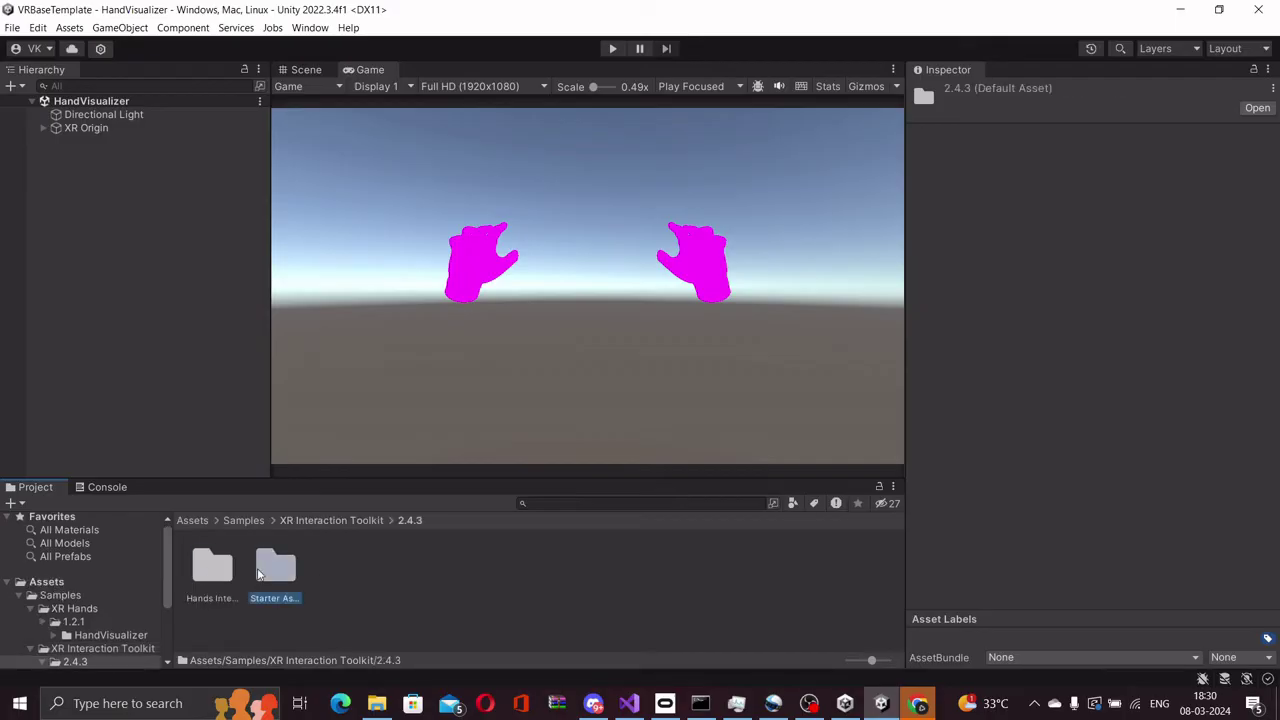
pyautogui.click(207, 575)
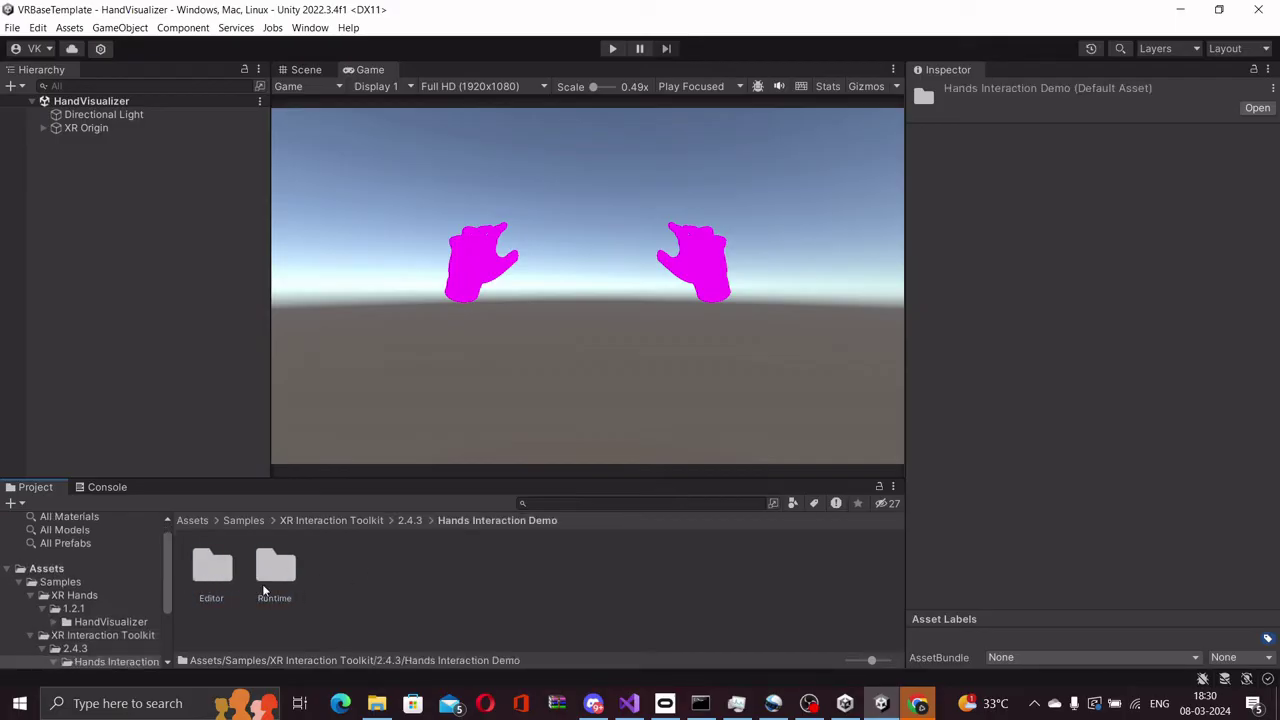
pyautogui.press('Return')
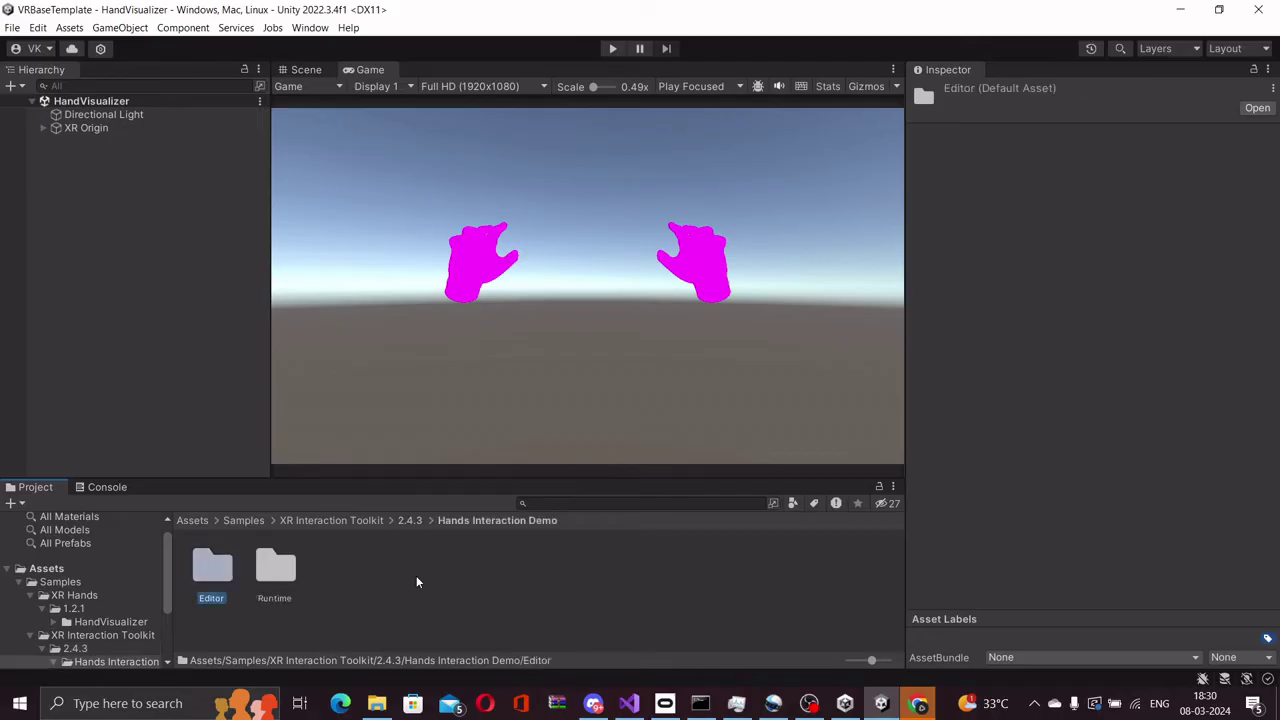
pyautogui.press('Right')
pyautogui.press('Return')
pyautogui.press('Right')
pyautogui.press('Right')
pyautogui.press('Right')
pyautogui.press('Right')
pyautogui.press('Right')
pyautogui.press('Right')
pyautogui.press('Right')
pyautogui.press('Right')
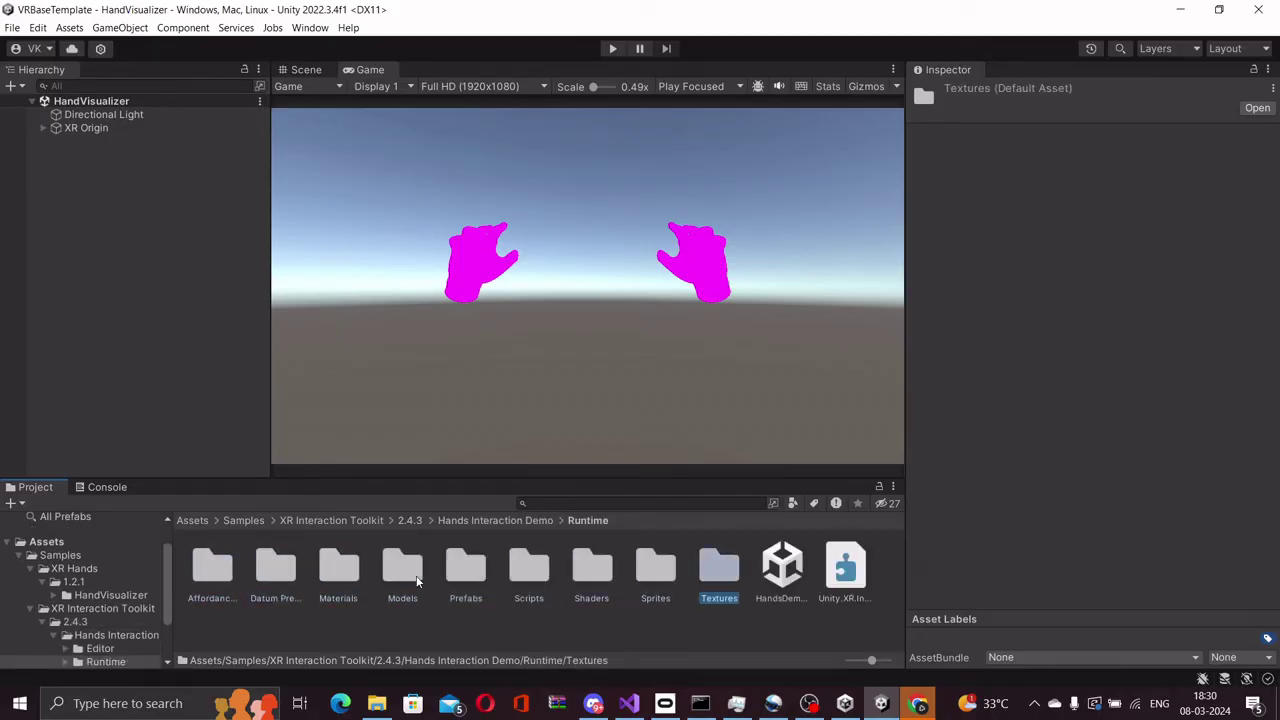
pyautogui.press('Right')
pyautogui.press('Return')
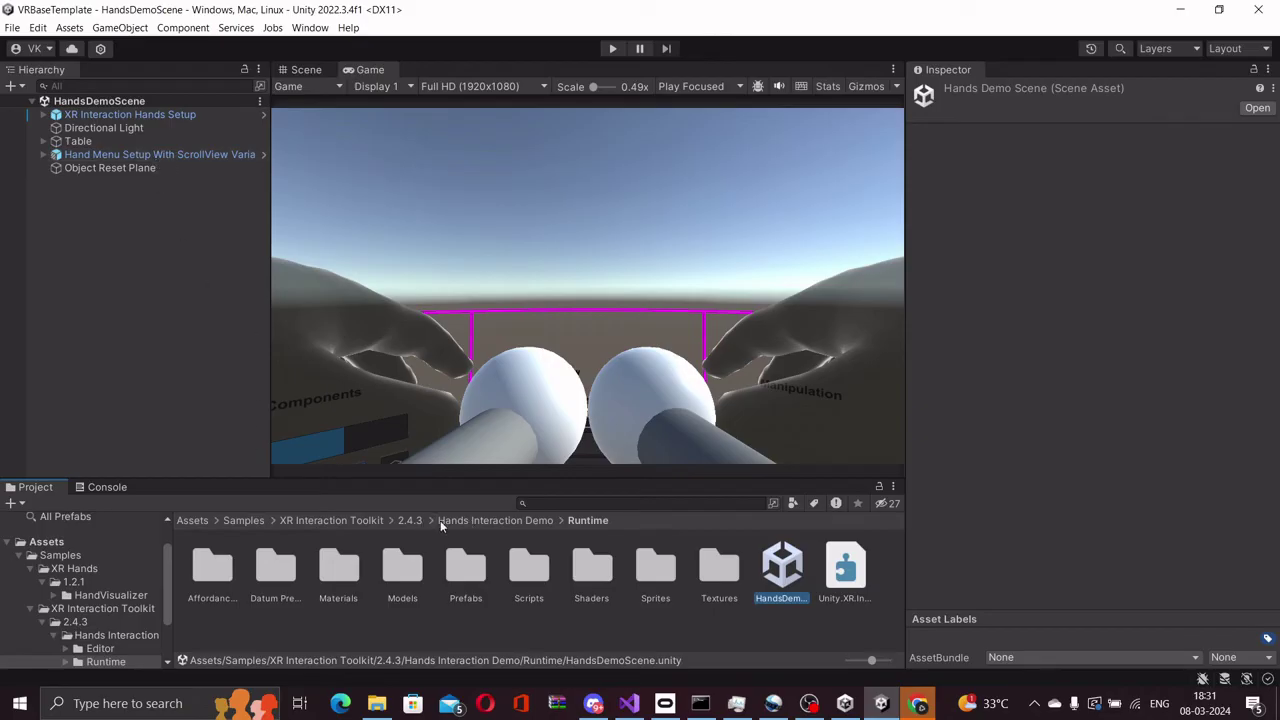
# - Switch to the Scene view and inspect the magenta object and yellow disc on the table
pyautogui.click(296, 72)
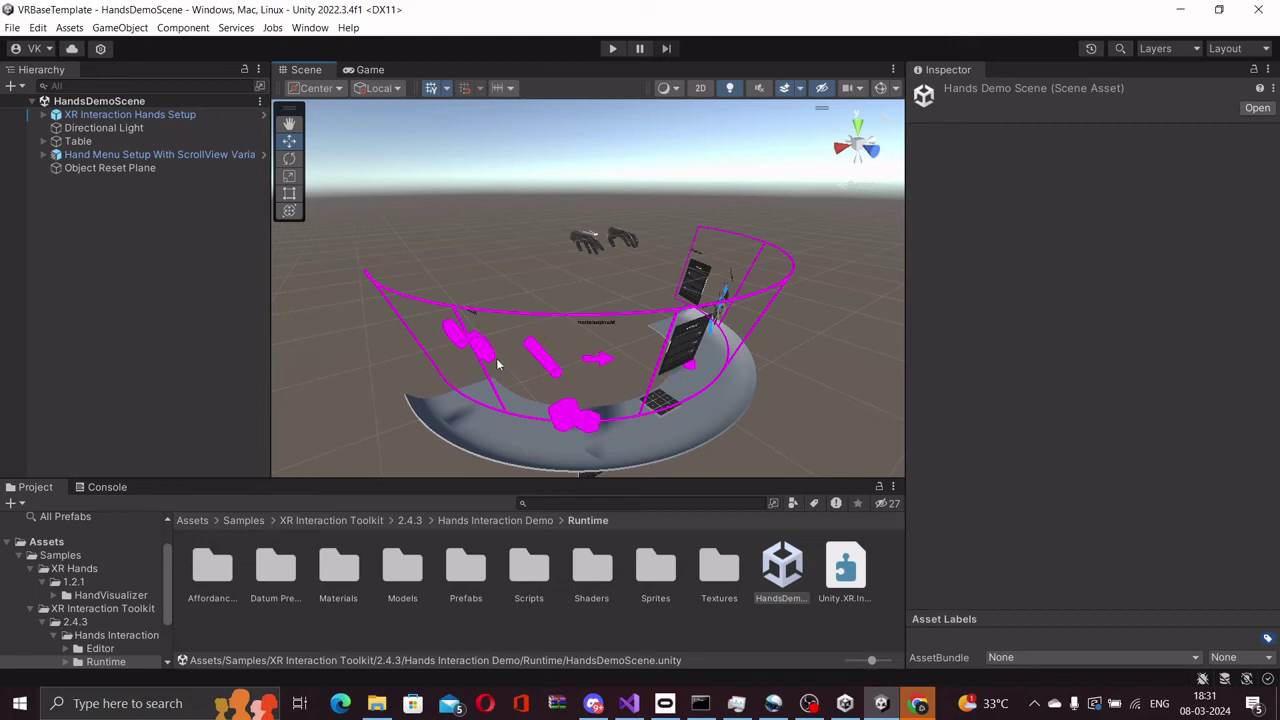
pyautogui.click(543, 365)
pyautogui.click(482, 350)
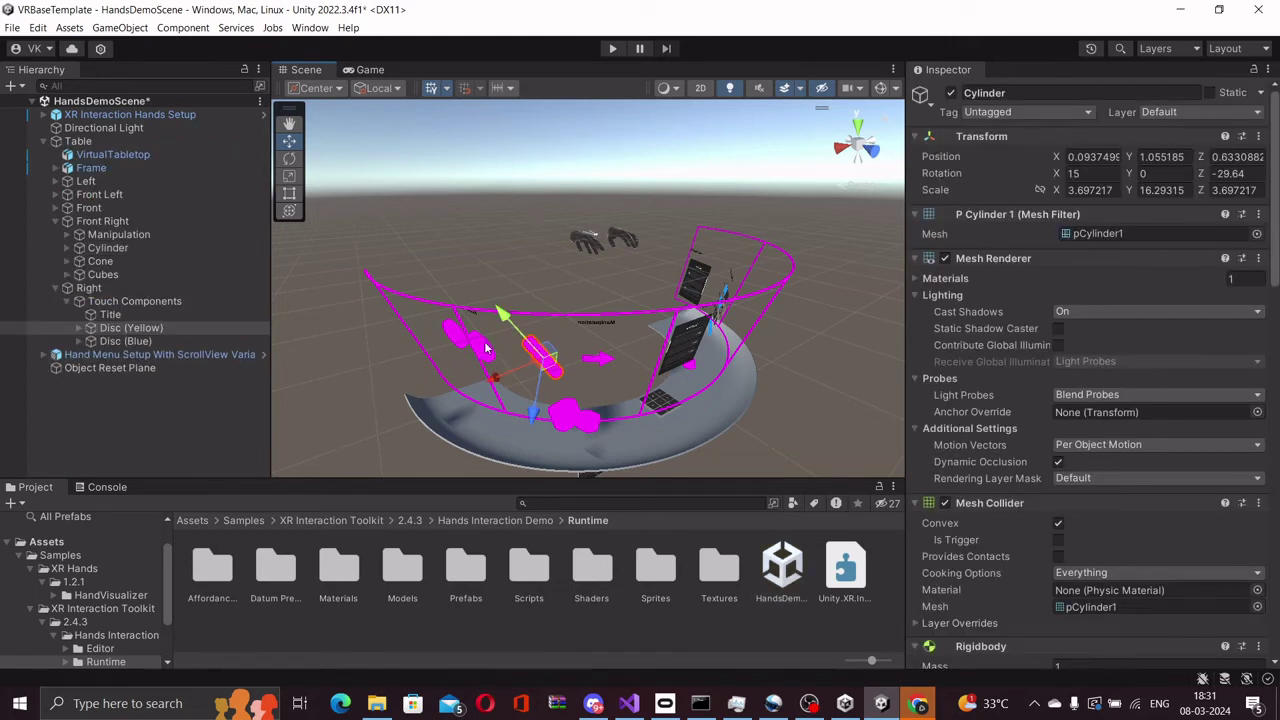
pyautogui.click(710, 640)
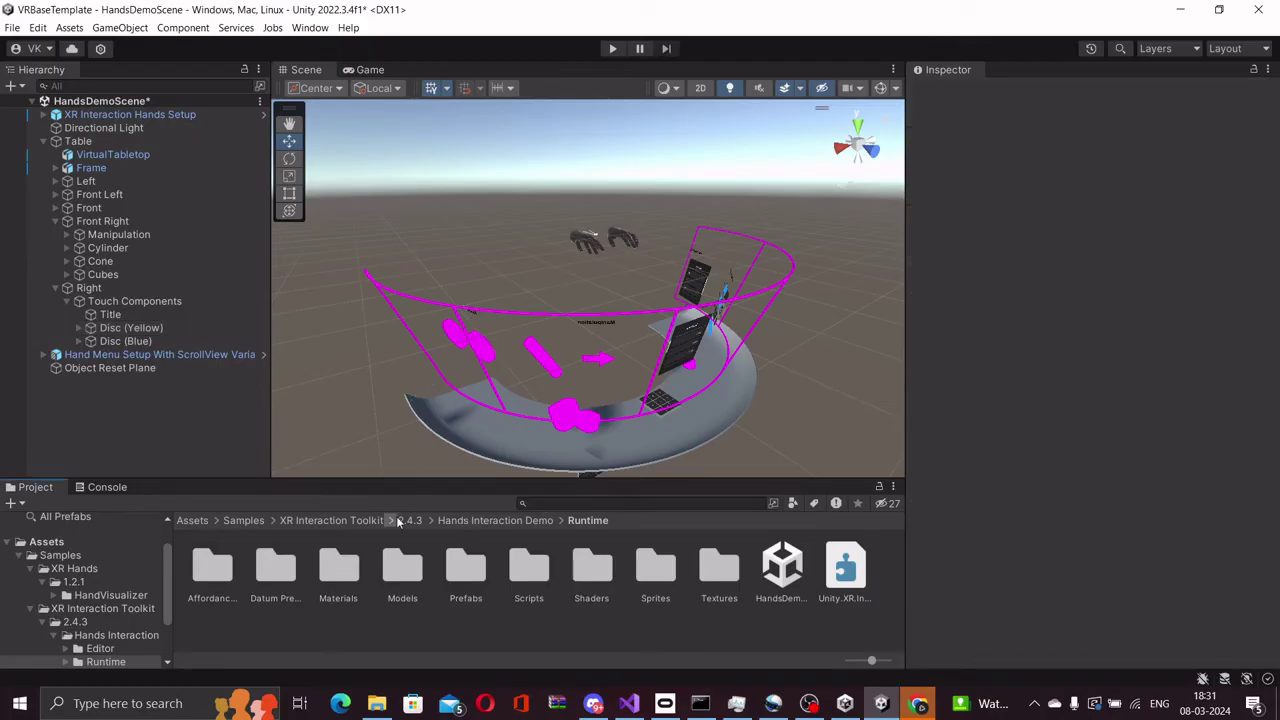
# - Open the 2.4.3 Starter Assets DemoScene, choosing Don't Save for HandsDemoScene
pyautogui.click(338, 522)
pyautogui.click(233, 522)
pyautogui.doubleClick(276, 572)
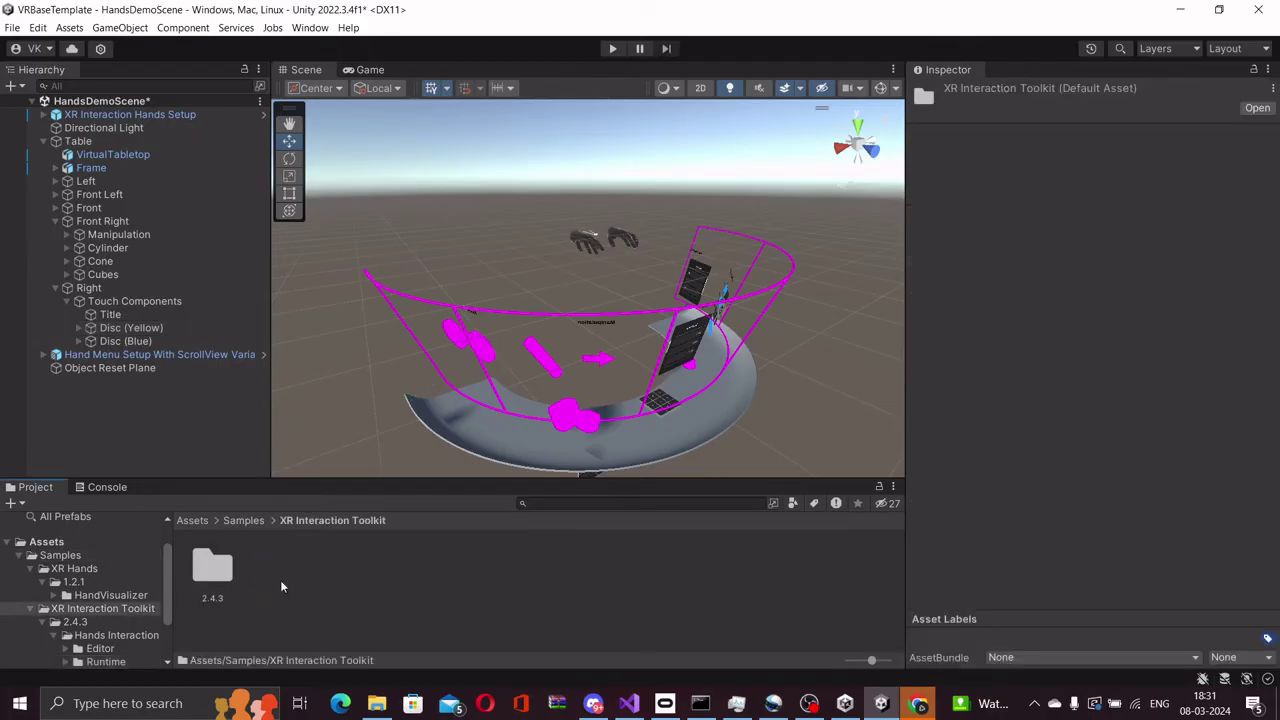
pyautogui.doubleClick(214, 568)
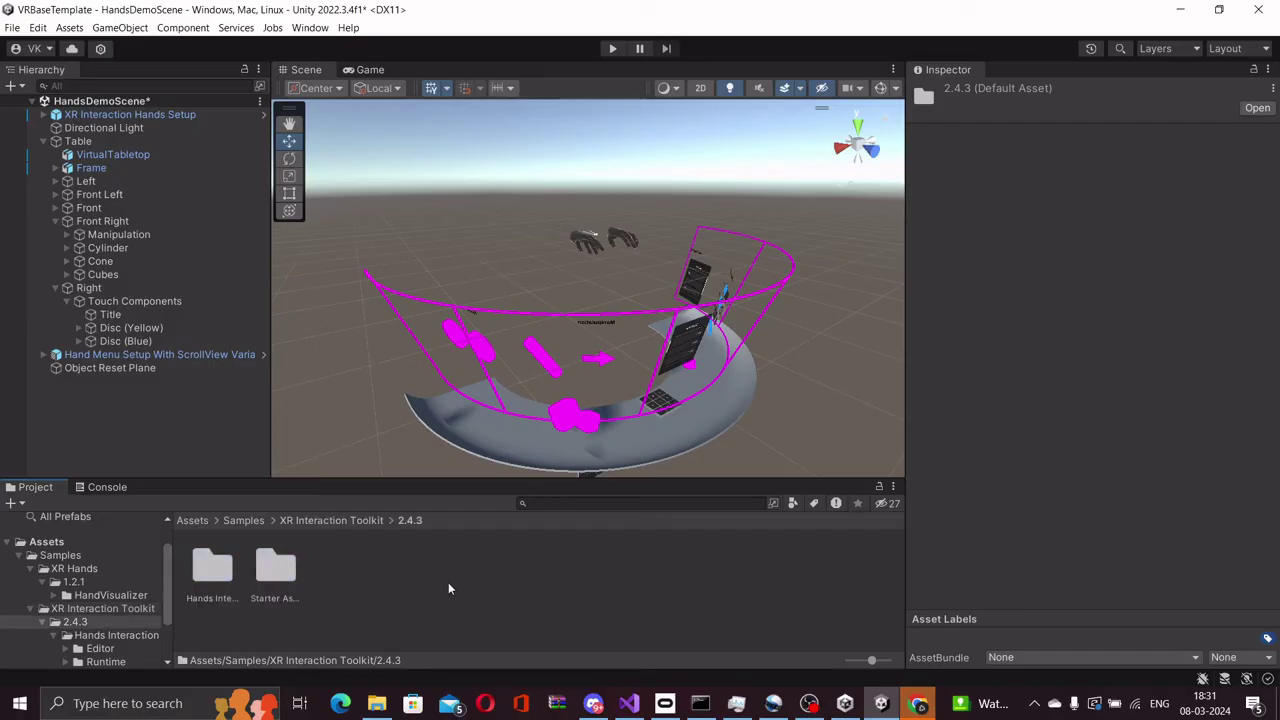
pyautogui.doubleClick(276, 568)
pyautogui.doubleClick(588, 572)
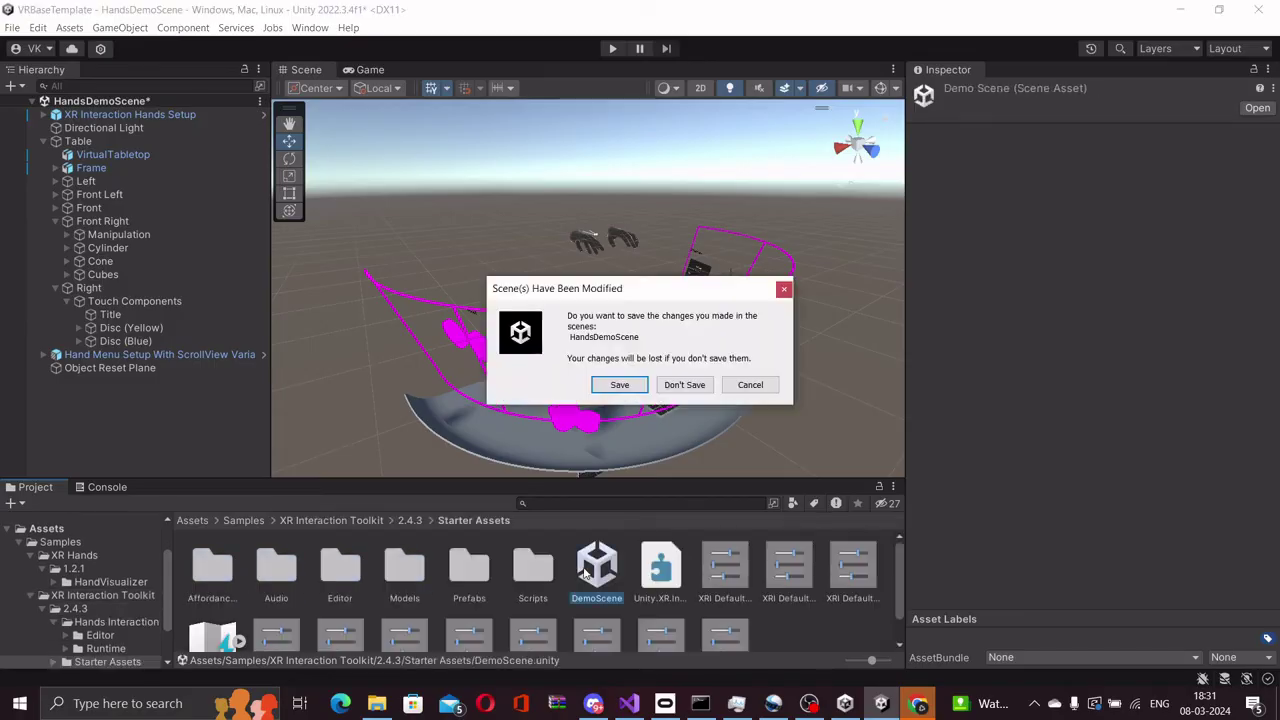
pyautogui.click(684, 385)
pyautogui.moveTo(680, 390); pyautogui.dragTo(306, 242, button='right')
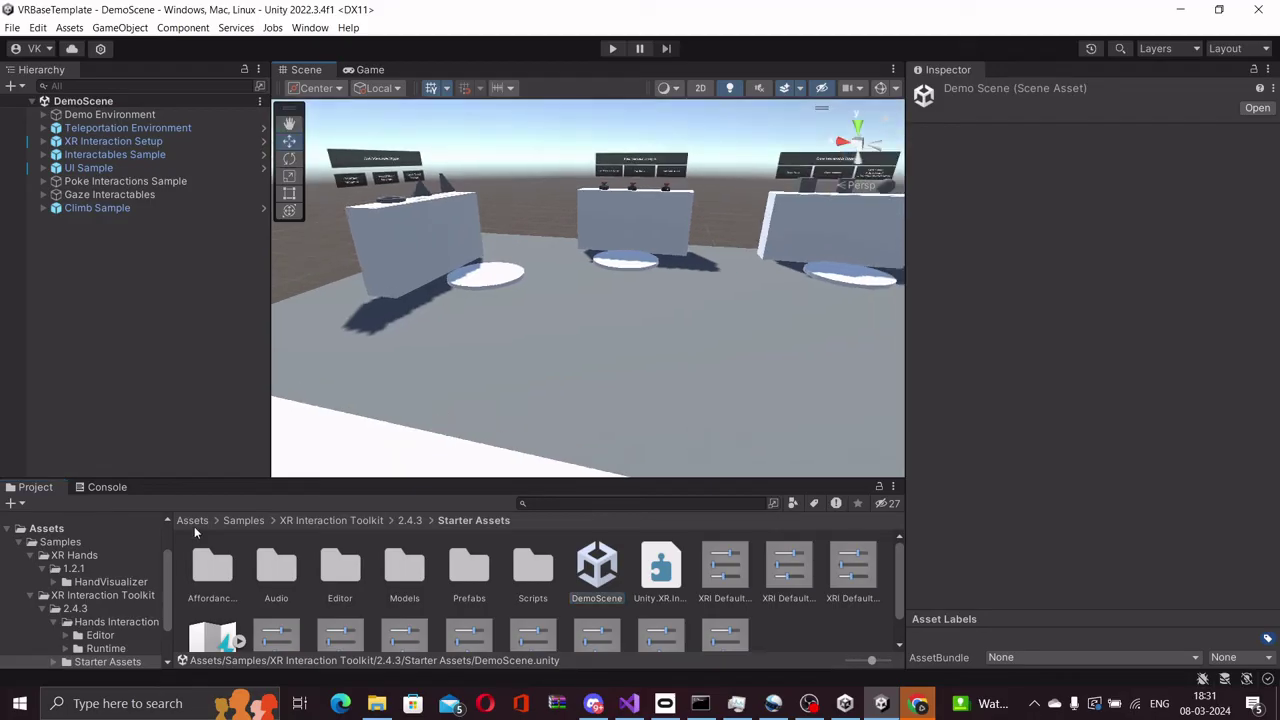
pyautogui.click(335, 521)
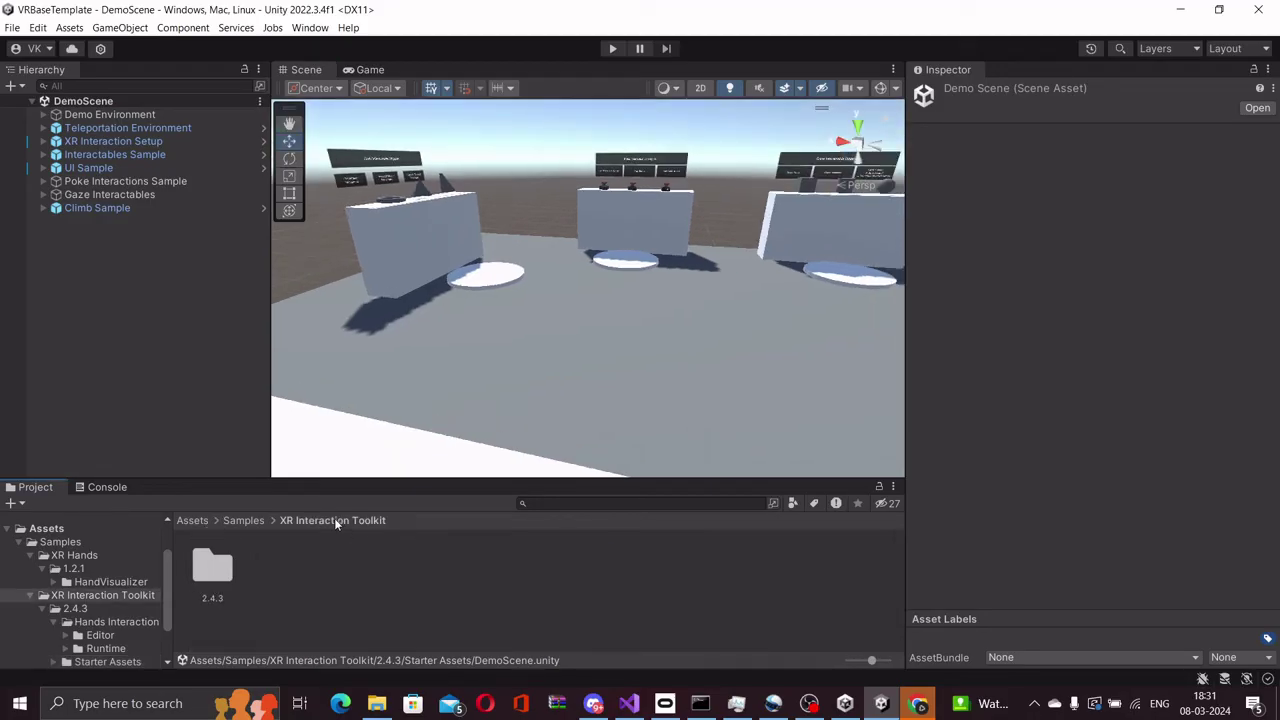
# - Open the HandVisualizer scene from XR Hands 1.2.1 > HandVisualizer
pyautogui.doubleClick(212, 567)
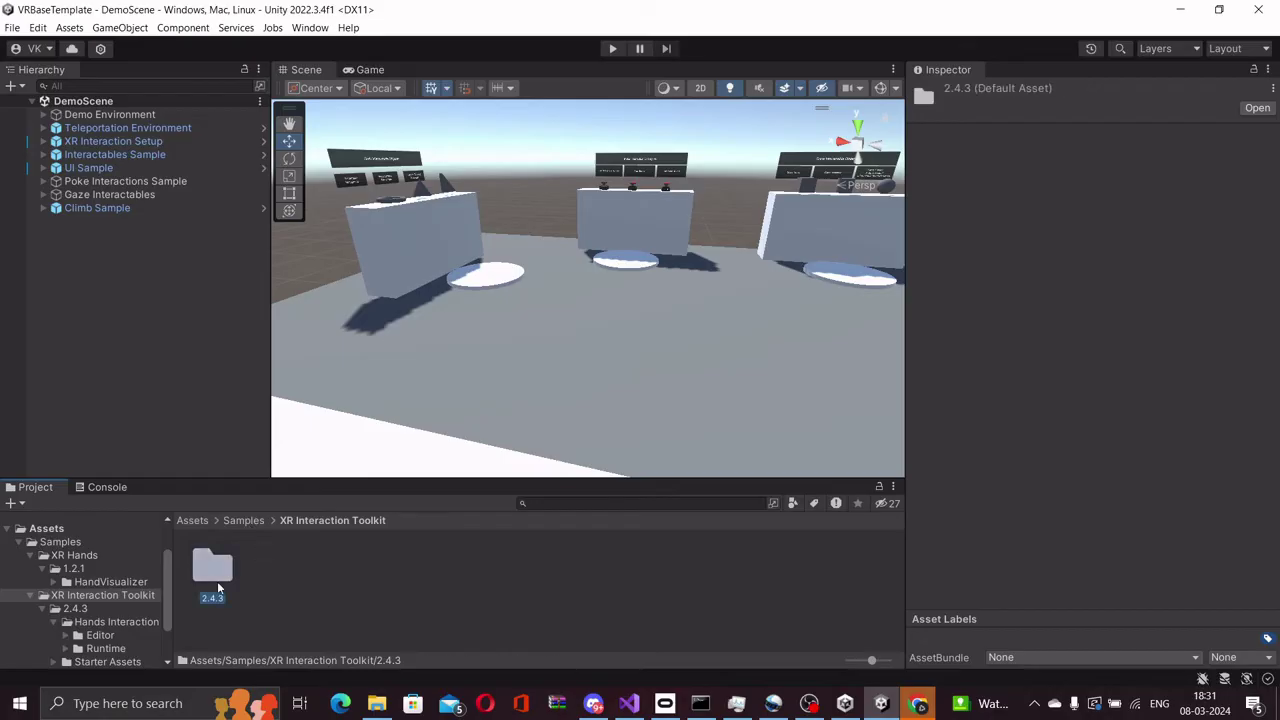
pyautogui.click(250, 520)
pyautogui.doubleClick(210, 572)
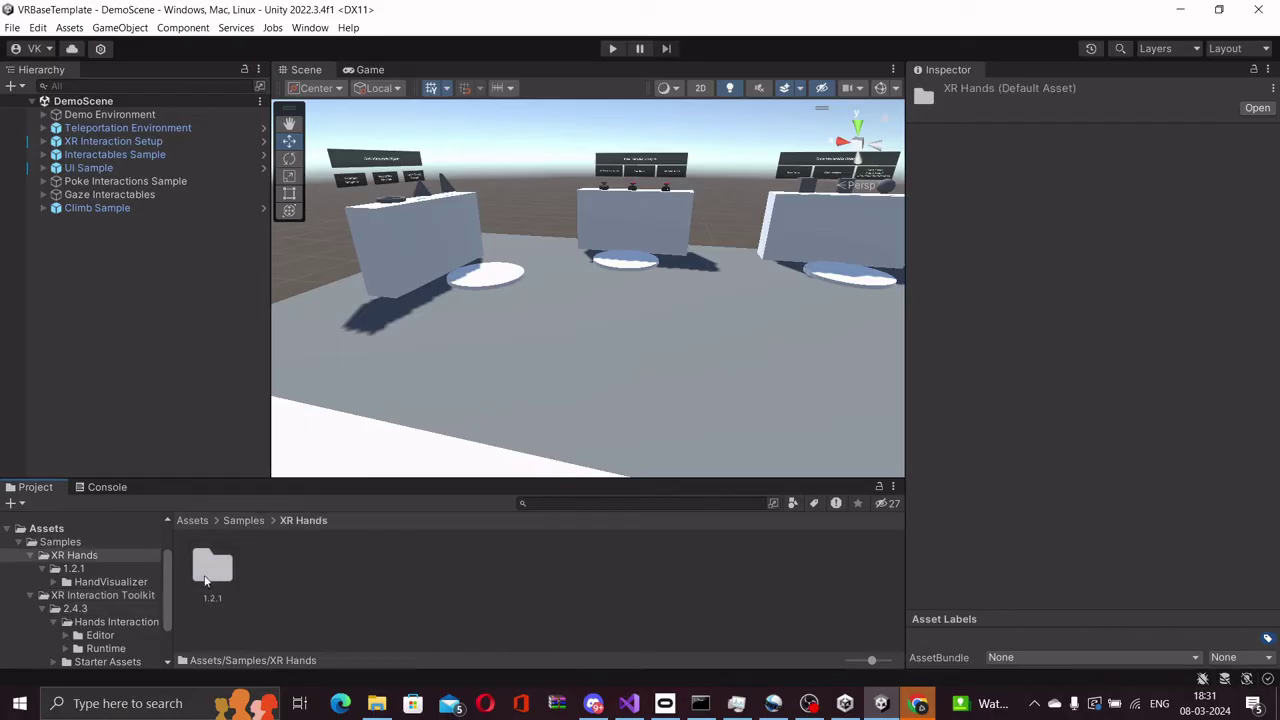
pyautogui.doubleClick(208, 576)
pyautogui.doubleClick(206, 580)
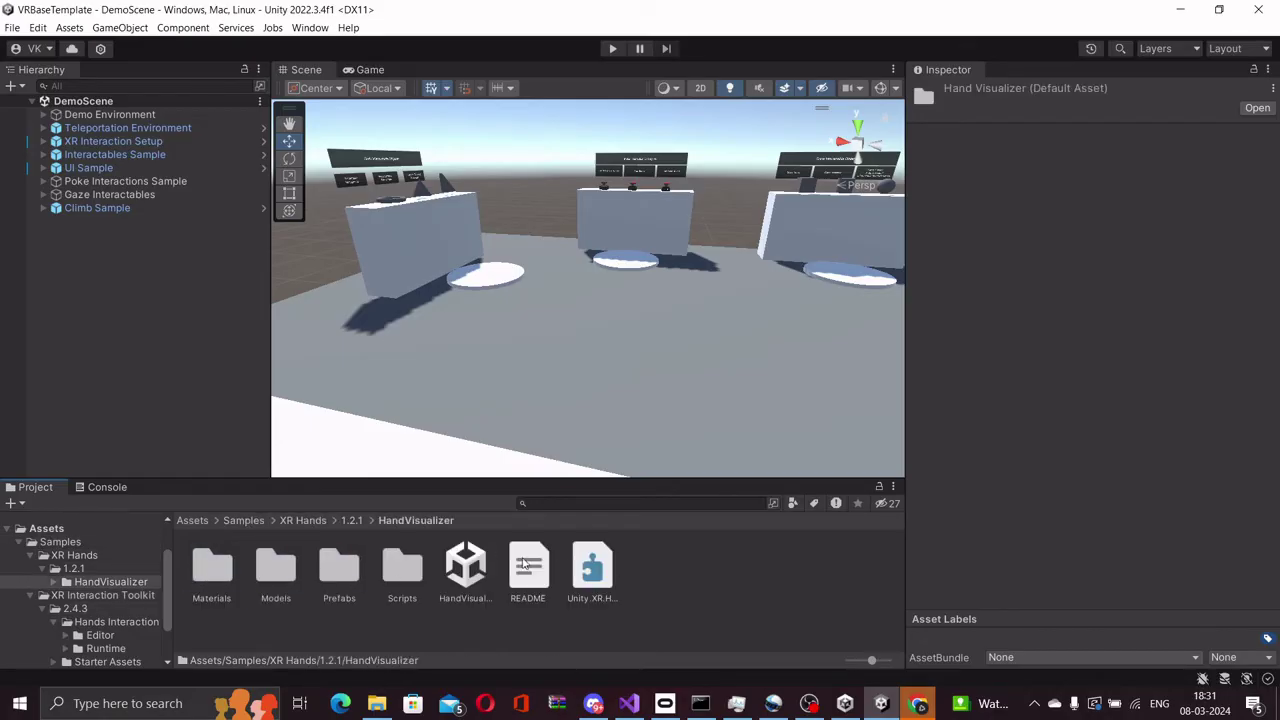
pyautogui.doubleClick(484, 570)
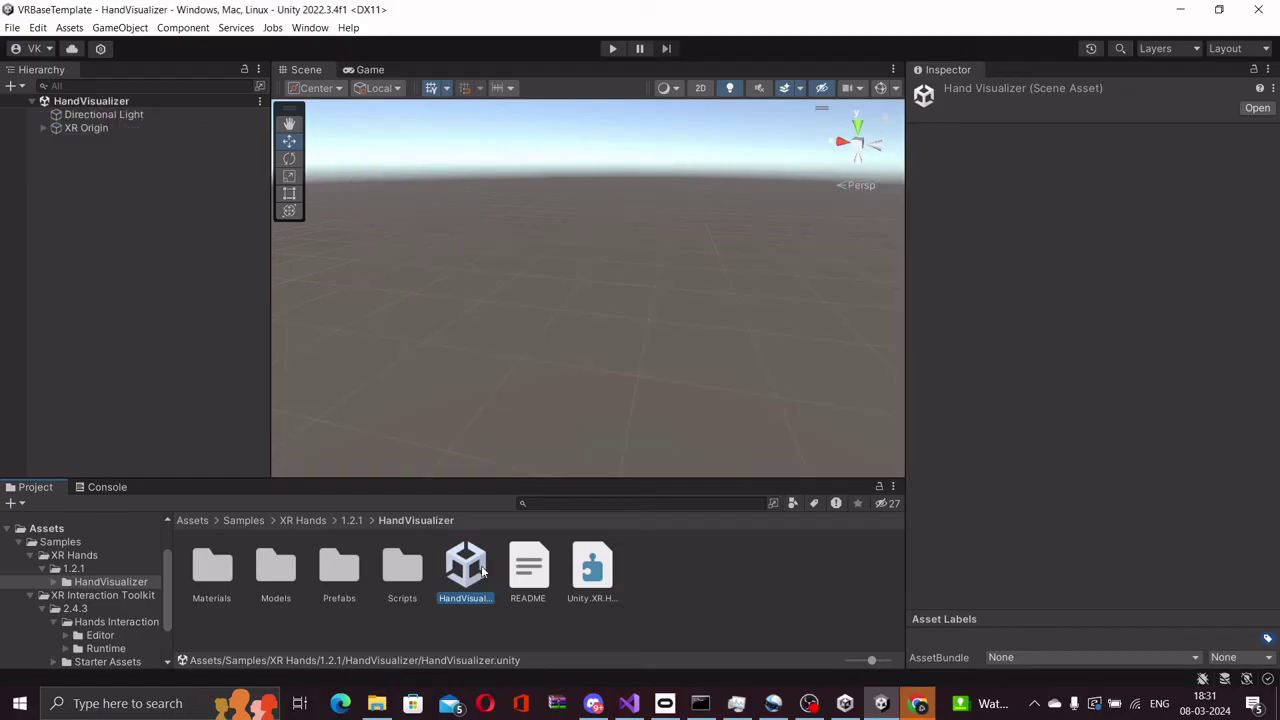
# - Switch to the Game view and show the top-level Assets folder contents
pyautogui.click(120, 135)
pyautogui.click(369, 69)
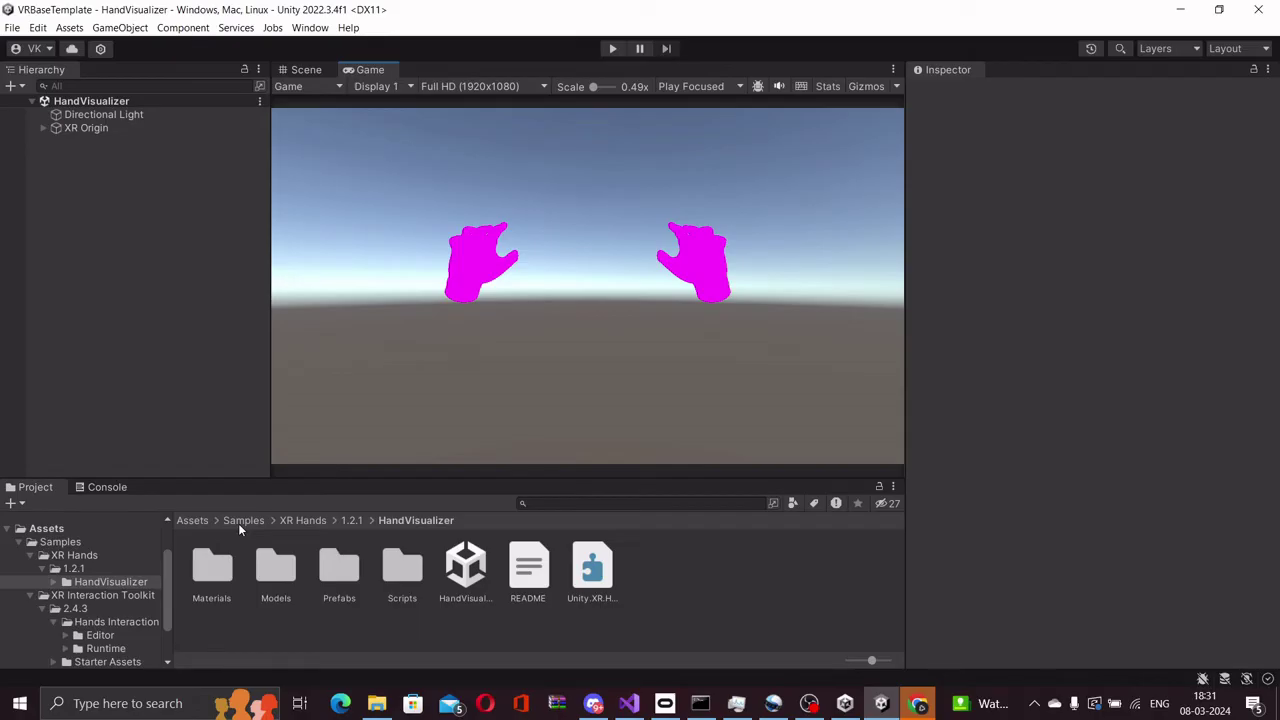
pyautogui.scroll(1, 8, 538)
pyautogui.click(8, 544)
pyautogui.click(46, 584)
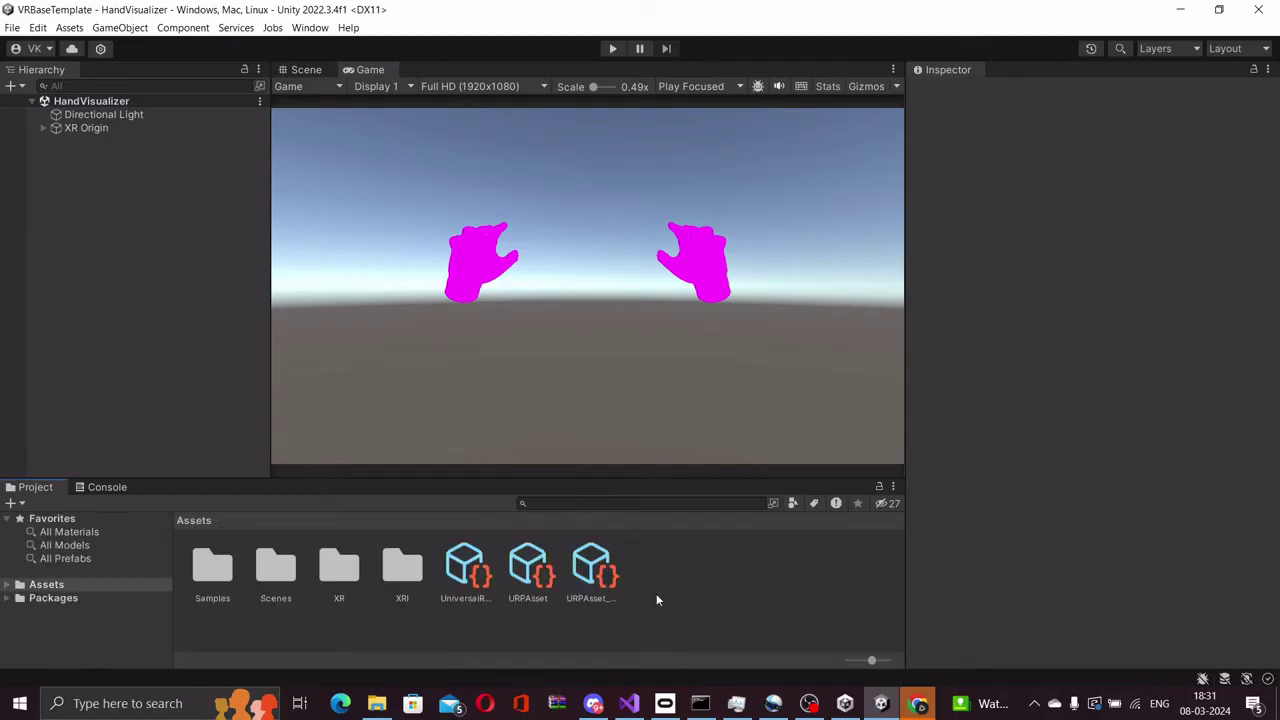
# - Filter the Project panel by type to Material and enlarge it to show all materials
pyautogui.click(791, 504)
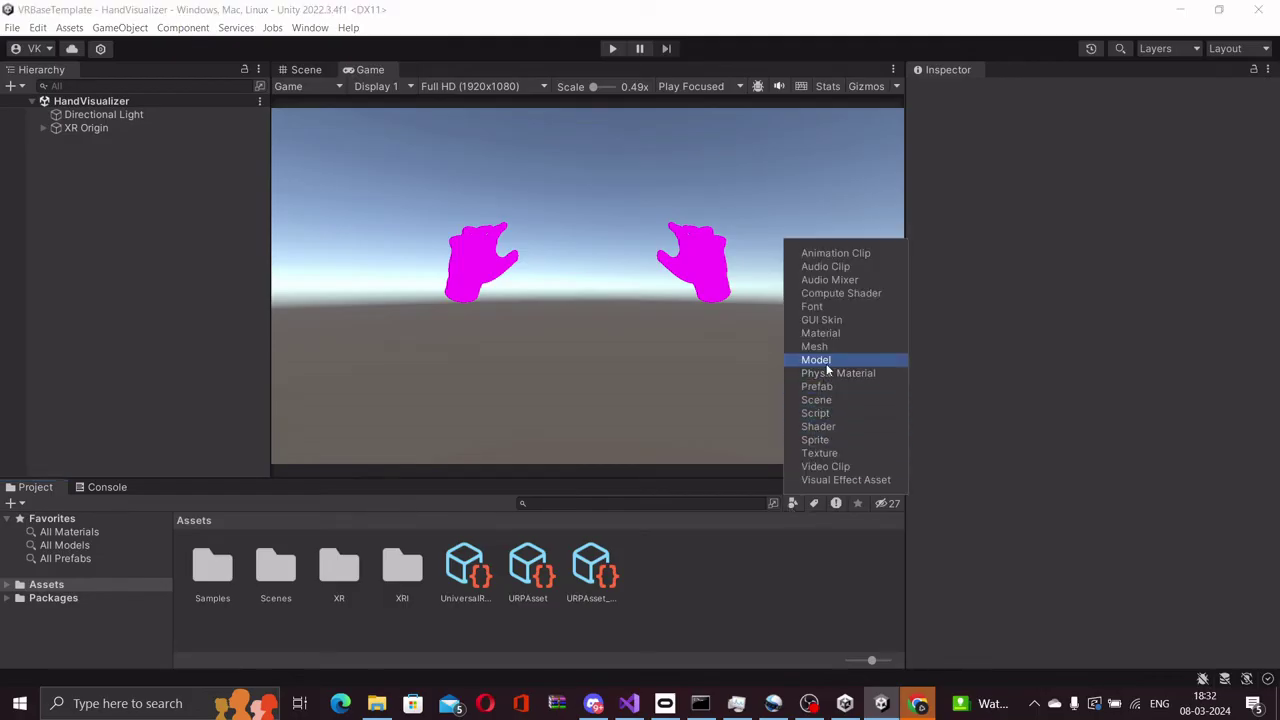
pyautogui.click(838, 333)
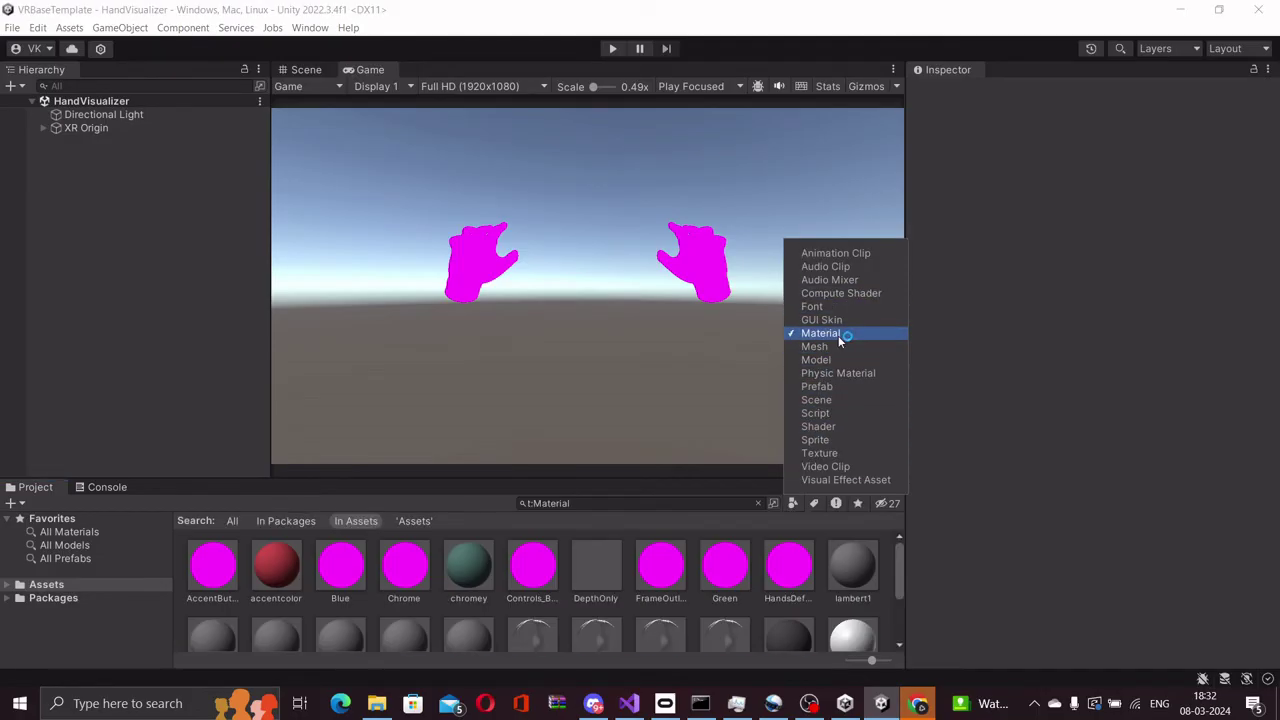
pyautogui.click(581, 469)
pyautogui.moveTo(581, 469); pyautogui.dragTo(575, 302)
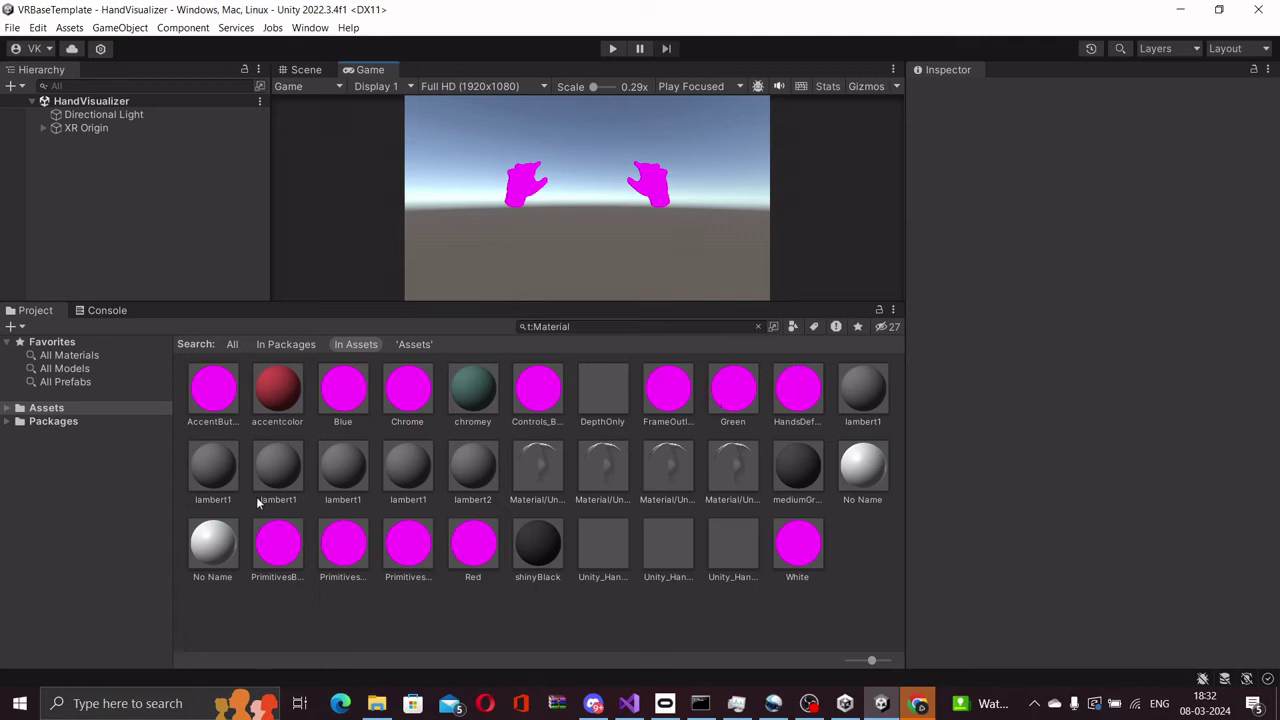
# - Inspect AccentButton, Blue, Chrome, Controls_Black, FrameOutline, Green, HandsDefaultMaterial and White materials
pyautogui.click(204, 399)
pyautogui.click(352, 390)
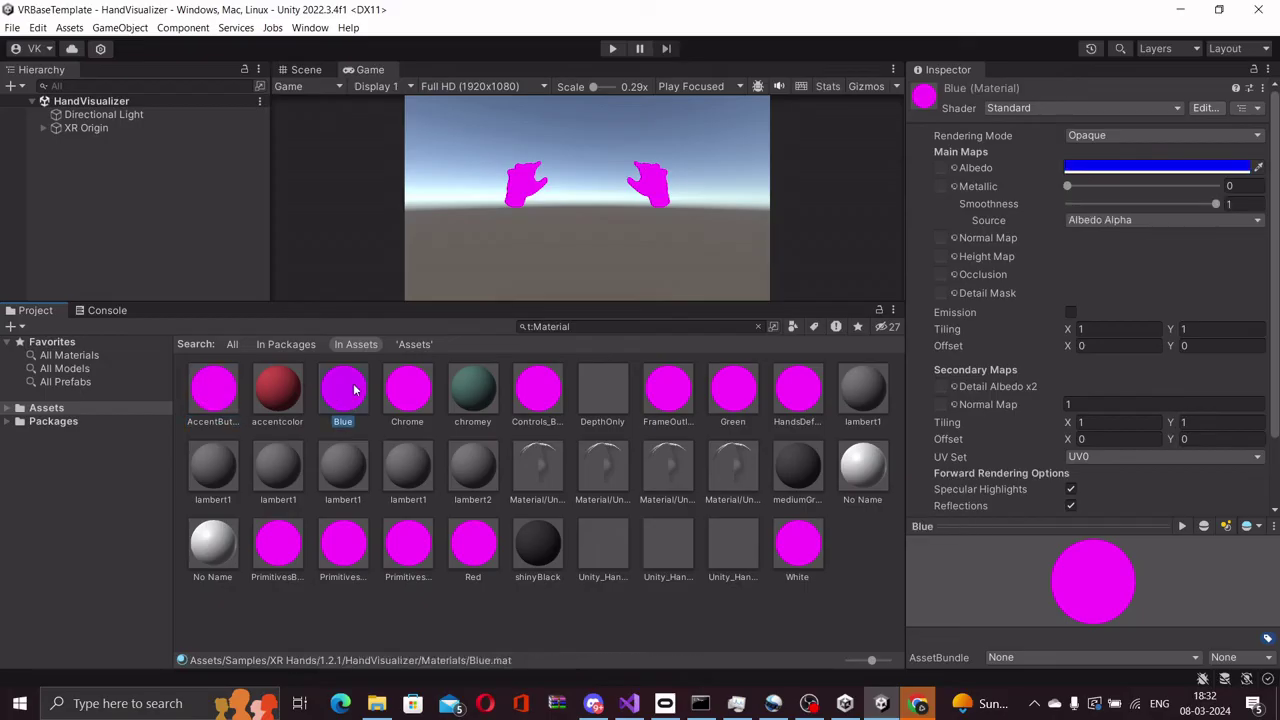
pyautogui.click(428, 392)
pyautogui.click(531, 388)
pyautogui.click(668, 388)
pyautogui.click(733, 388)
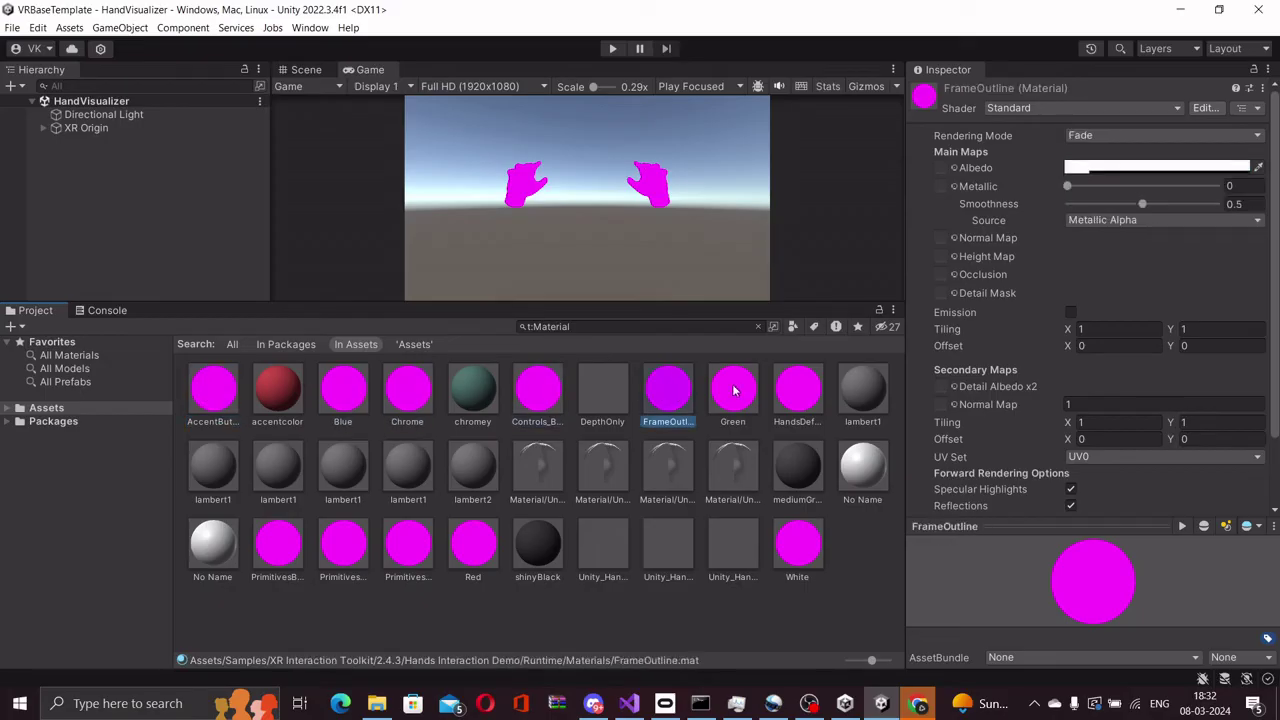
pyautogui.click(798, 388)
pyautogui.click(797, 548)
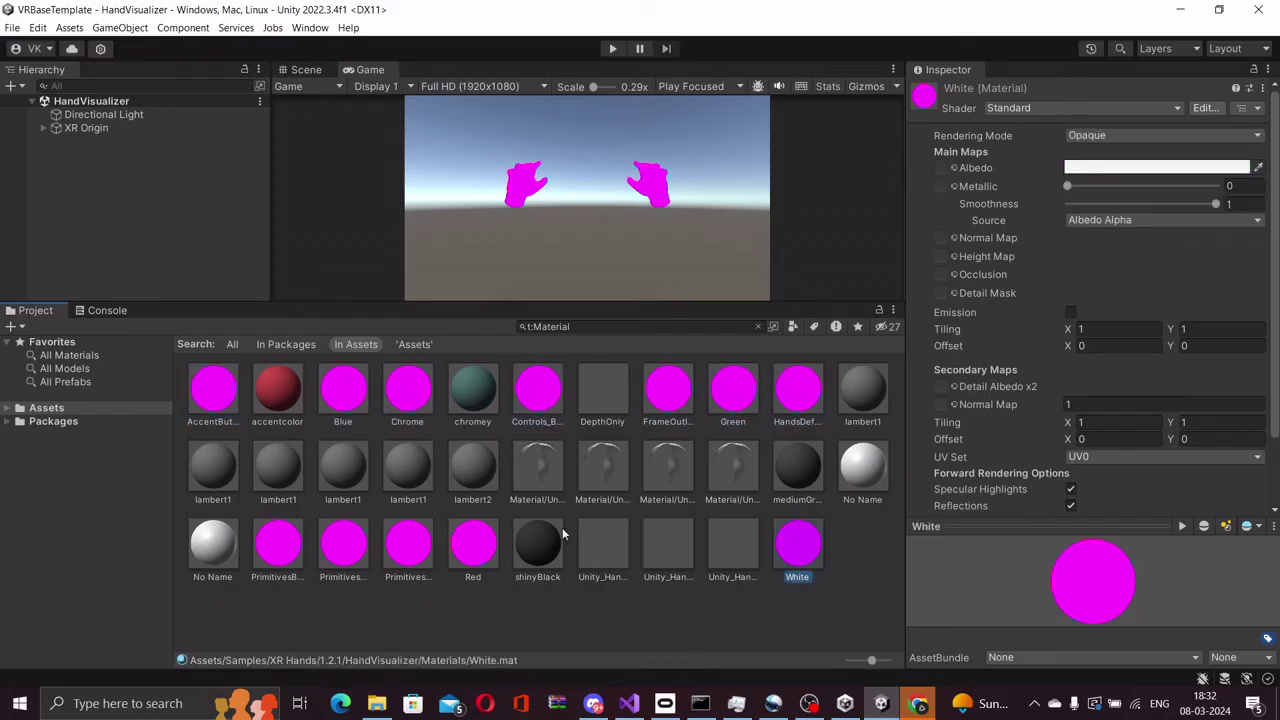
# - Multi-select the twelve magenta materials, AccentButton through White, Red and three primitives materials
pyautogui.click(210, 388)
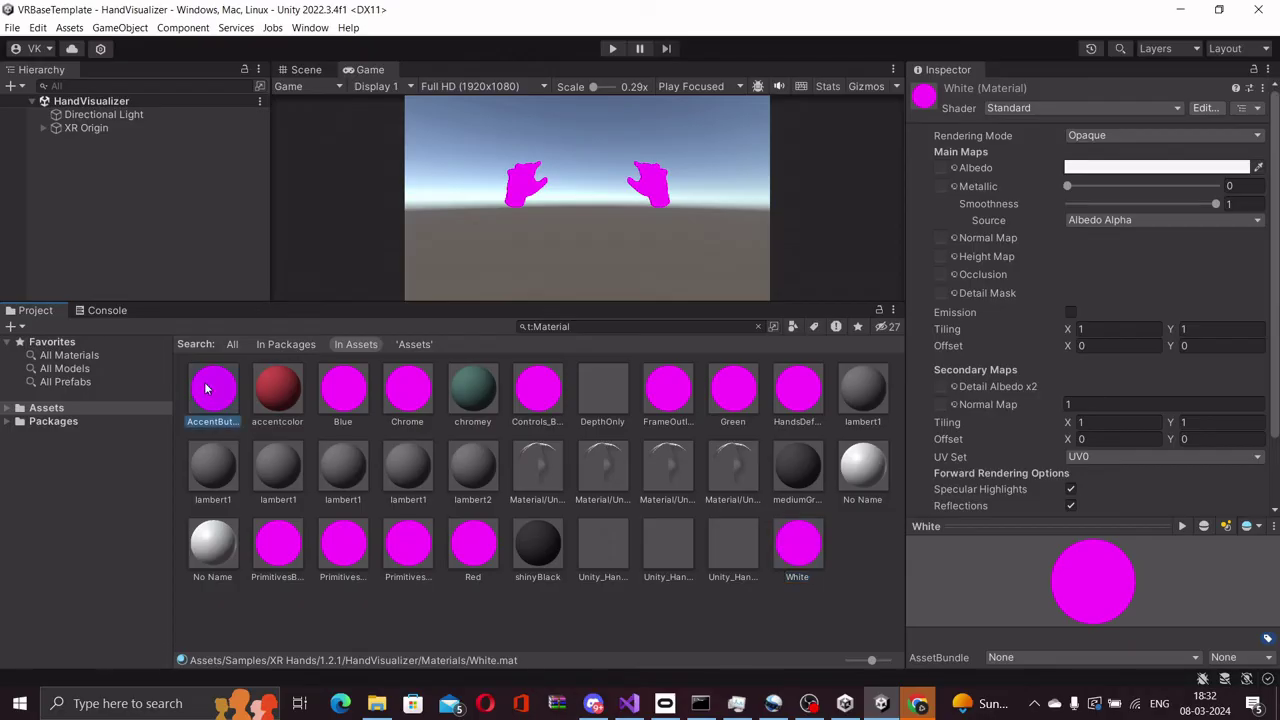
pyautogui.keyDown('ctrl'); pyautogui.click(343, 388); pyautogui.keyUp('ctrl')
pyautogui.keyDown('ctrl'); pyautogui.click(407, 388); pyautogui.keyUp('ctrl')
pyautogui.keyDown('ctrl'); pyautogui.click(530, 396); pyautogui.keyUp('ctrl')
pyautogui.keyDown('ctrl'); pyautogui.click(648, 404); pyautogui.keyUp('ctrl')
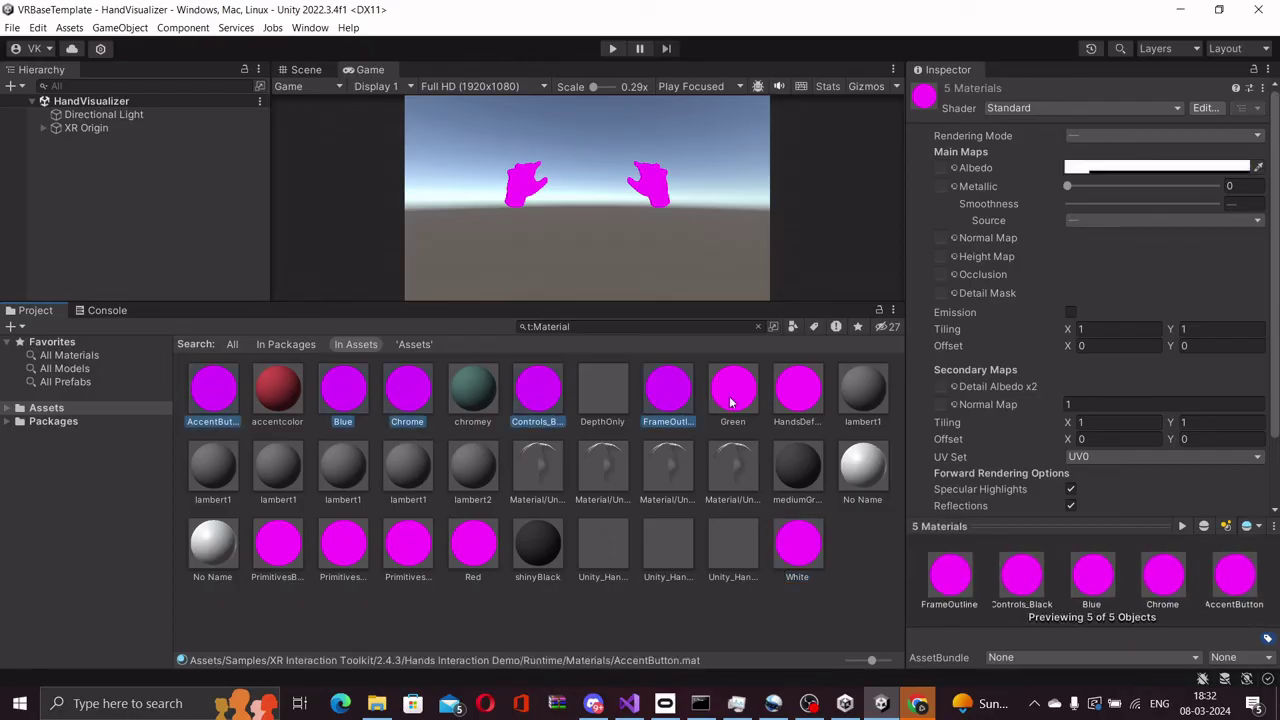
pyautogui.keyDown('ctrl'); pyautogui.click(735, 398); pyautogui.keyUp('ctrl')
pyautogui.keyDown('ctrl'); pyautogui.click(789, 396); pyautogui.keyUp('ctrl')
pyautogui.keyDown('ctrl'); pyautogui.click(800, 545); pyautogui.keyUp('ctrl')
pyautogui.keyDown('ctrl'); pyautogui.click(473, 545); pyautogui.keyUp('ctrl')
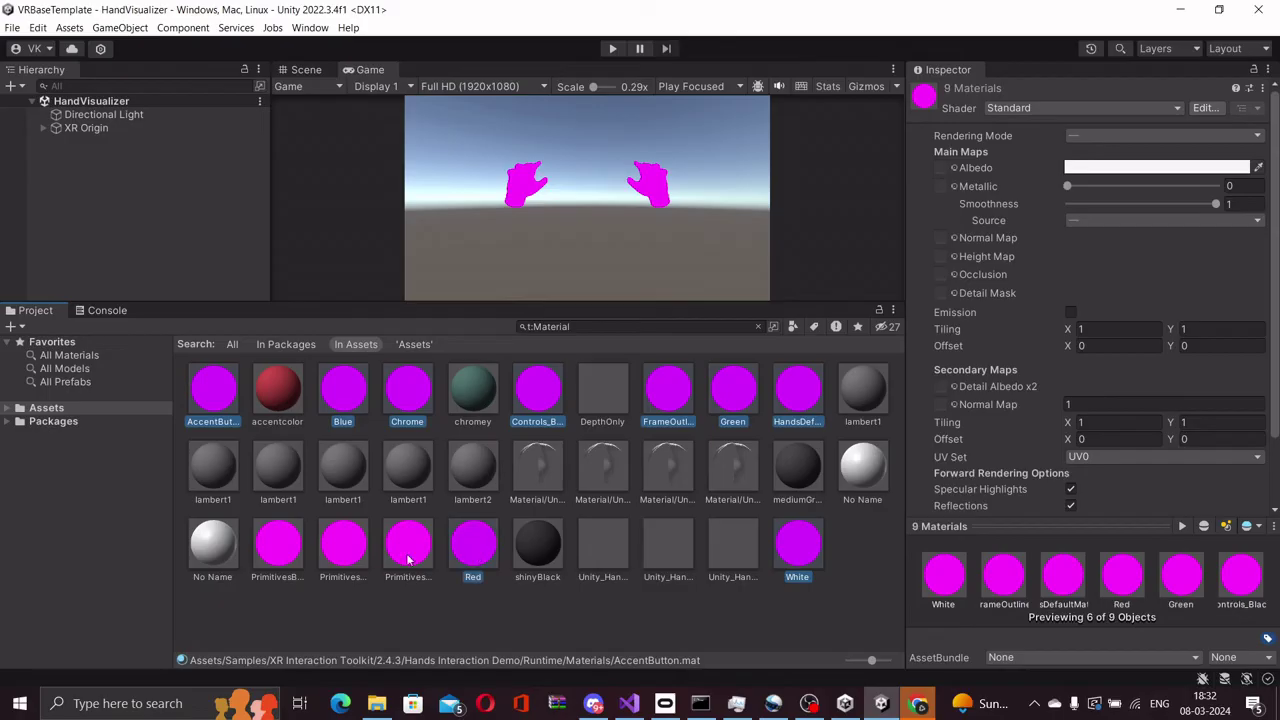
pyautogui.keyDown('ctrl'); pyautogui.click(408, 545); pyautogui.keyUp('ctrl')
pyautogui.keyDown('ctrl'); pyautogui.click(343, 545); pyautogui.keyUp('ctrl')
pyautogui.keyDown('ctrl'); pyautogui.click(277, 552); pyautogui.keyUp('ctrl')
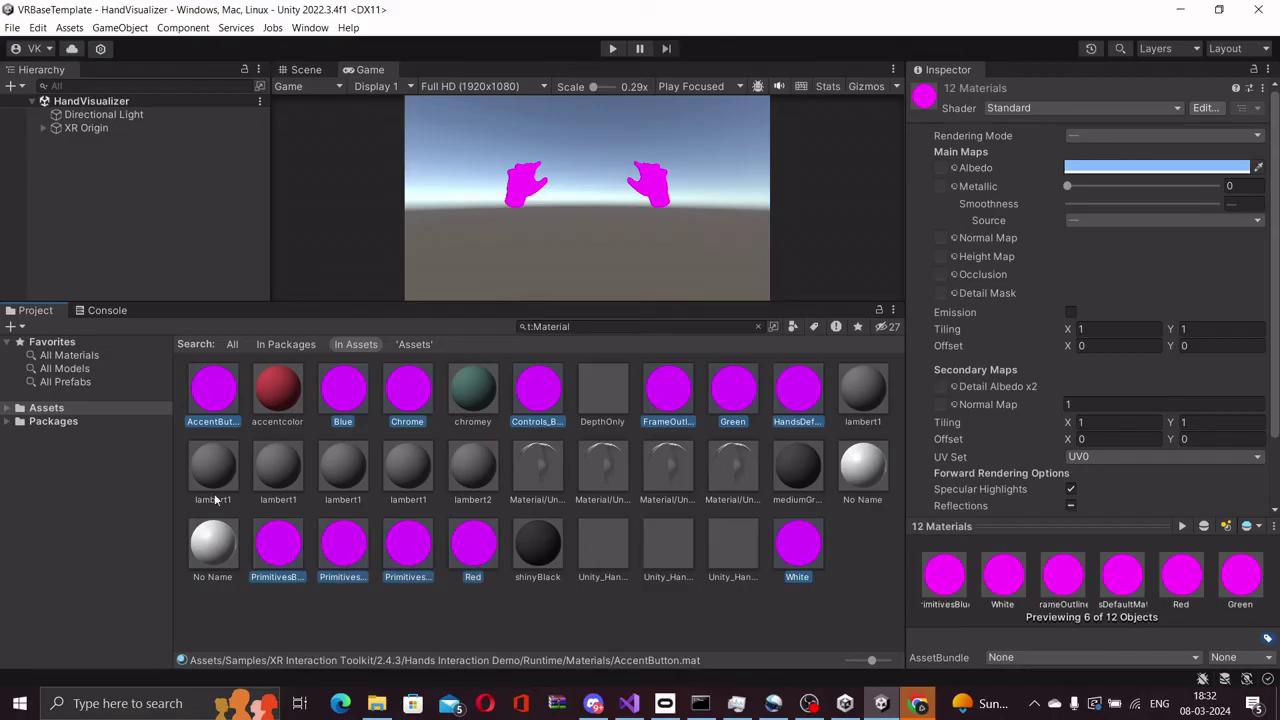
# - Convert the 12 selected built-in materials to URP, confirming the overwrite
pyautogui.click(38, 29)
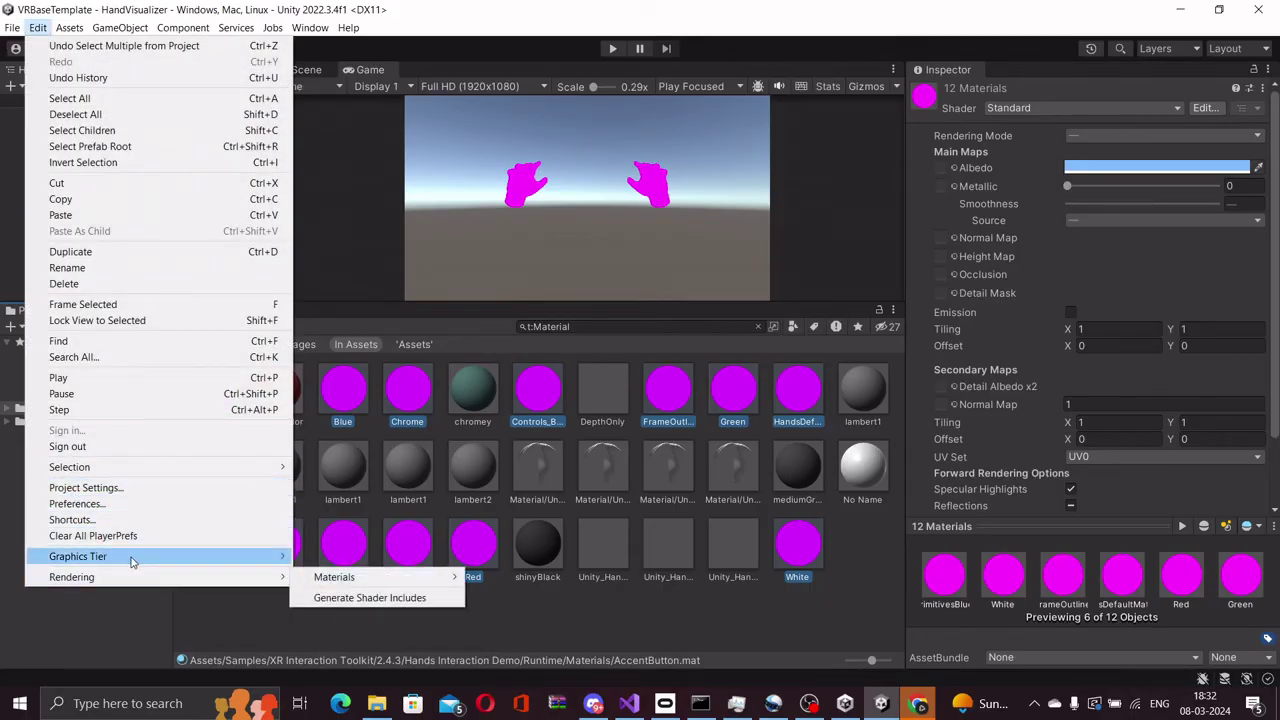
pyautogui.moveTo(418, 577)
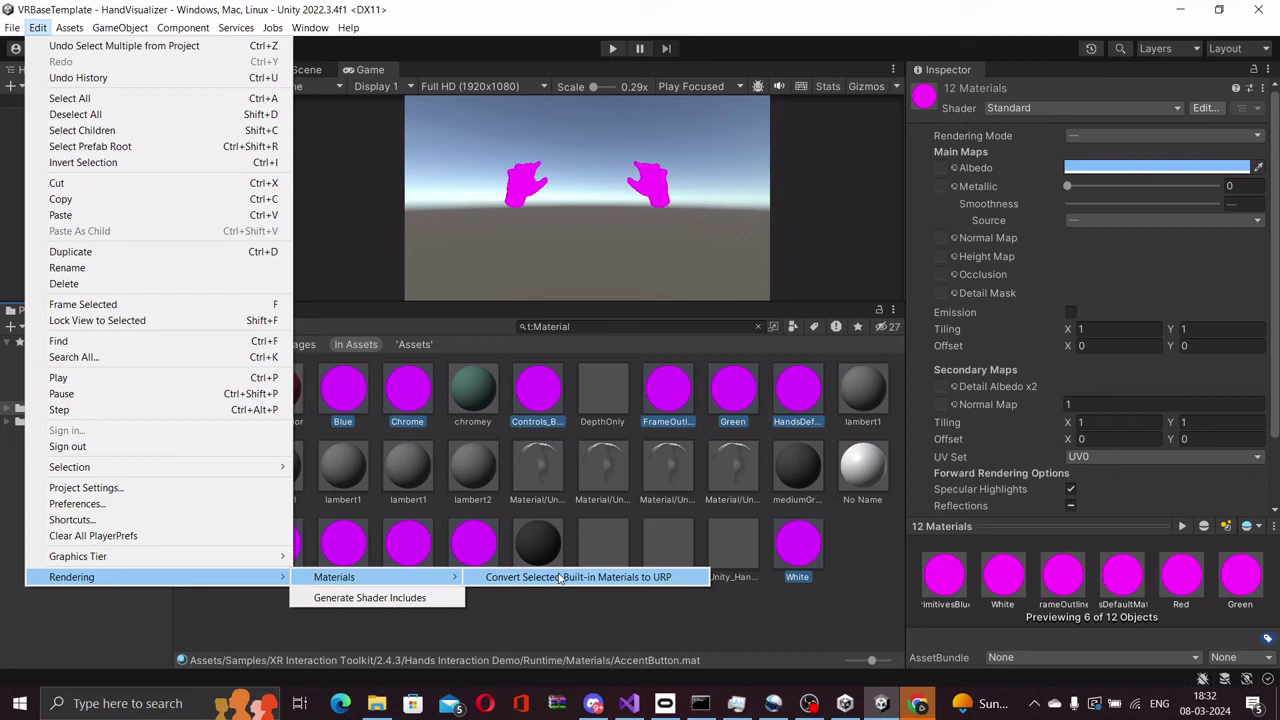
pyautogui.click(566, 577)
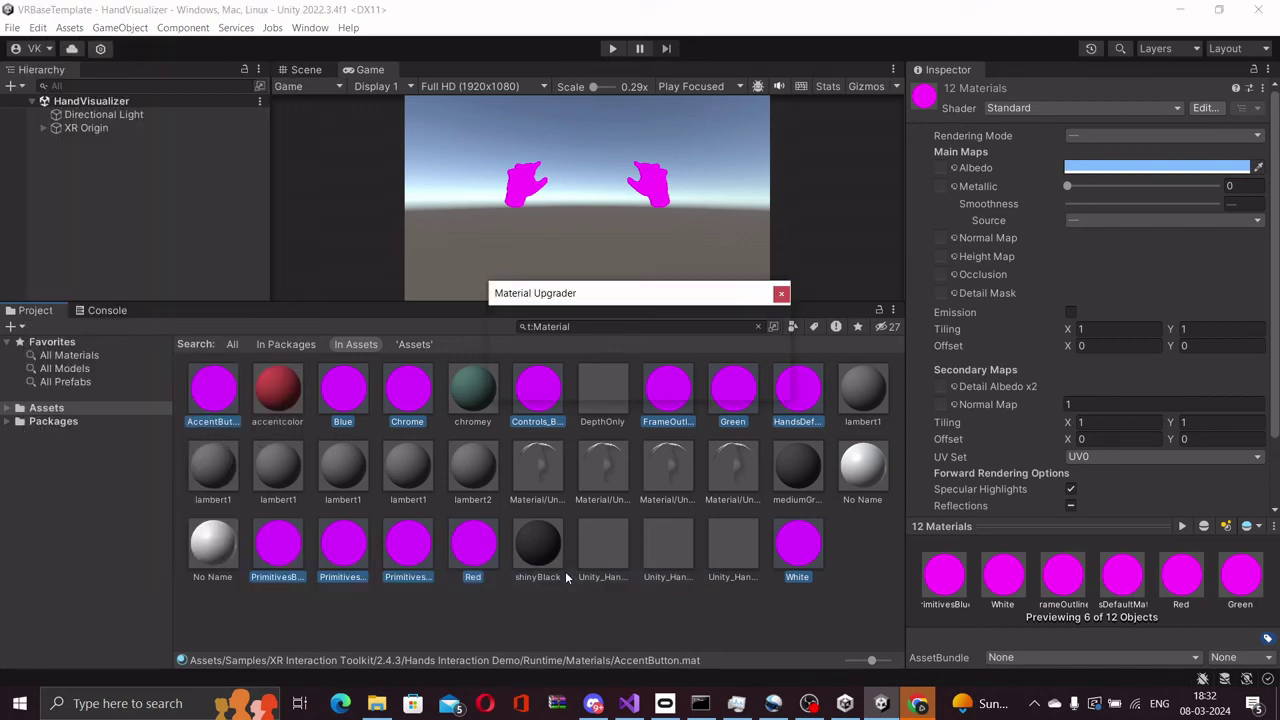
pyautogui.moveTo(587, 296)
pyautogui.mouseDown()
pyautogui.moveTo(599, 180)
pyautogui.moveTo(622, 195)
pyautogui.moveTo(192, 255)
pyautogui.moveTo(409, 257)
pyautogui.mouseUp()
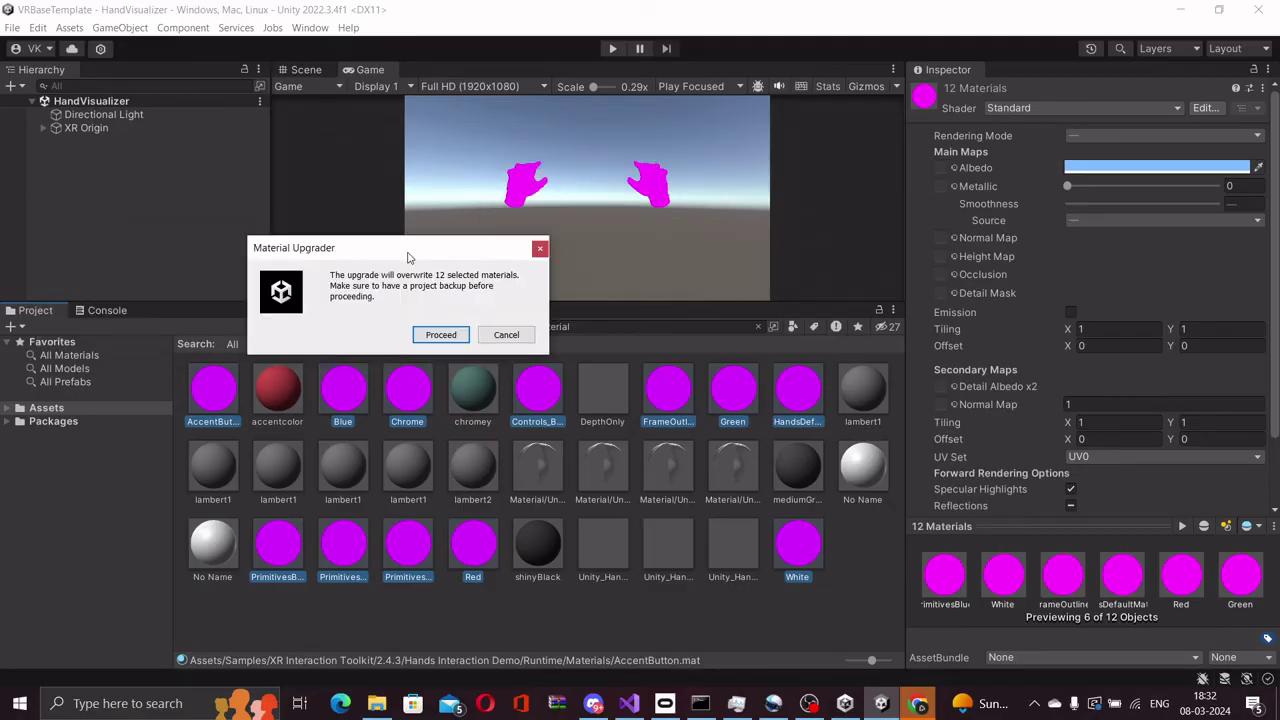
pyautogui.click(440, 336)
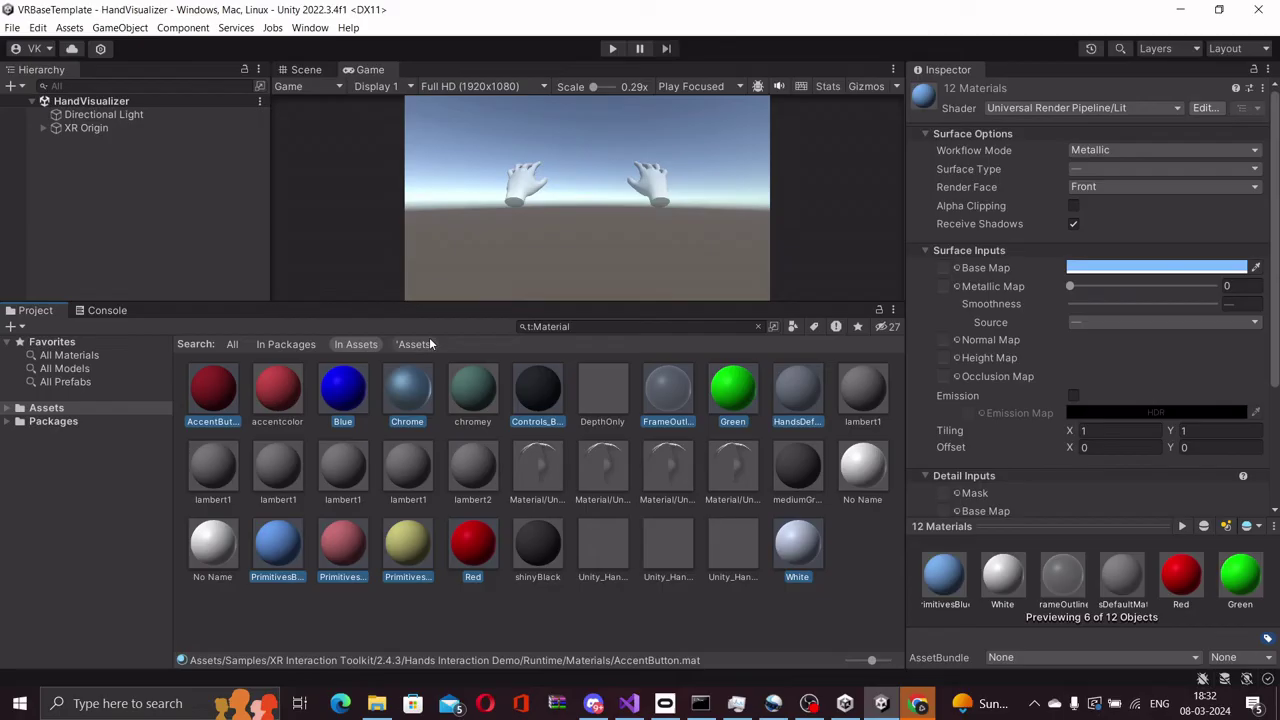
# - Deselect the materials, clear the t:Material filter and enlarge the Game view
pyautogui.click(590, 625)
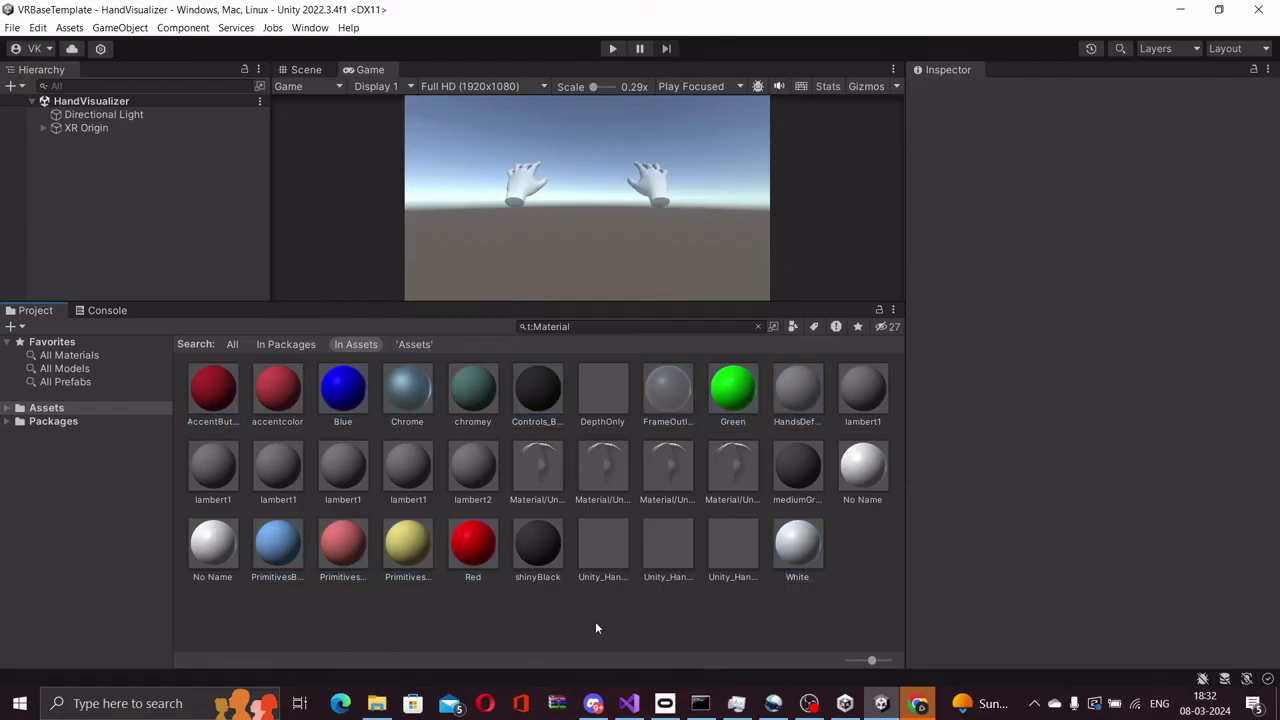
pyautogui.click(758, 326)
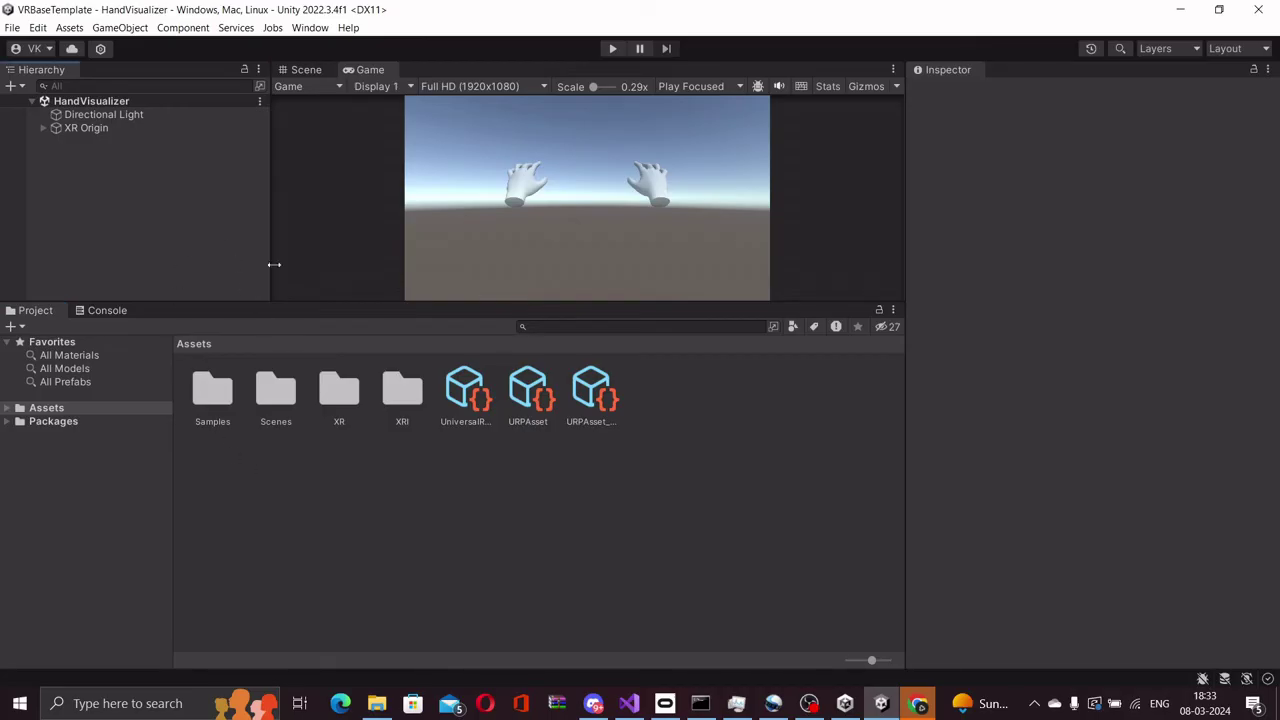
pyautogui.moveTo(489, 303); pyautogui.dragTo(540, 382)
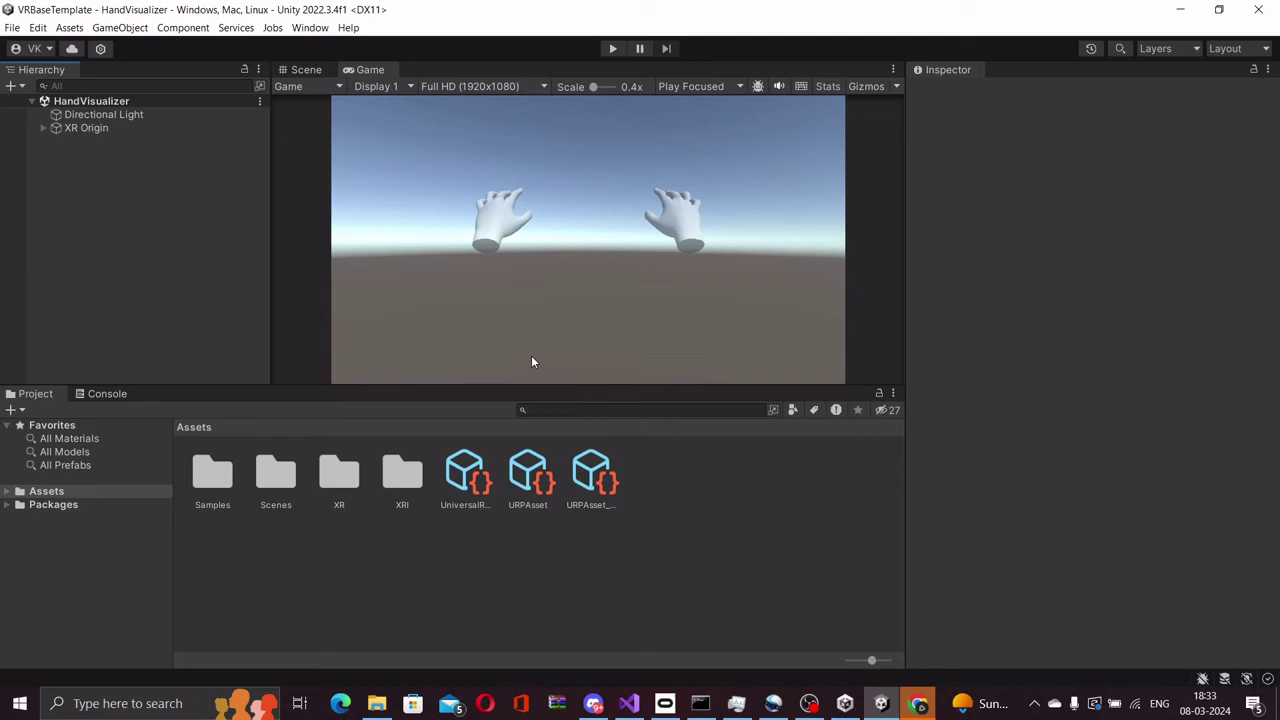
# - Tick Hand Tracking Subsystem and Hand Interaction Poses in OpenXR Project Settings, then close the window
pyautogui.click(38, 28)
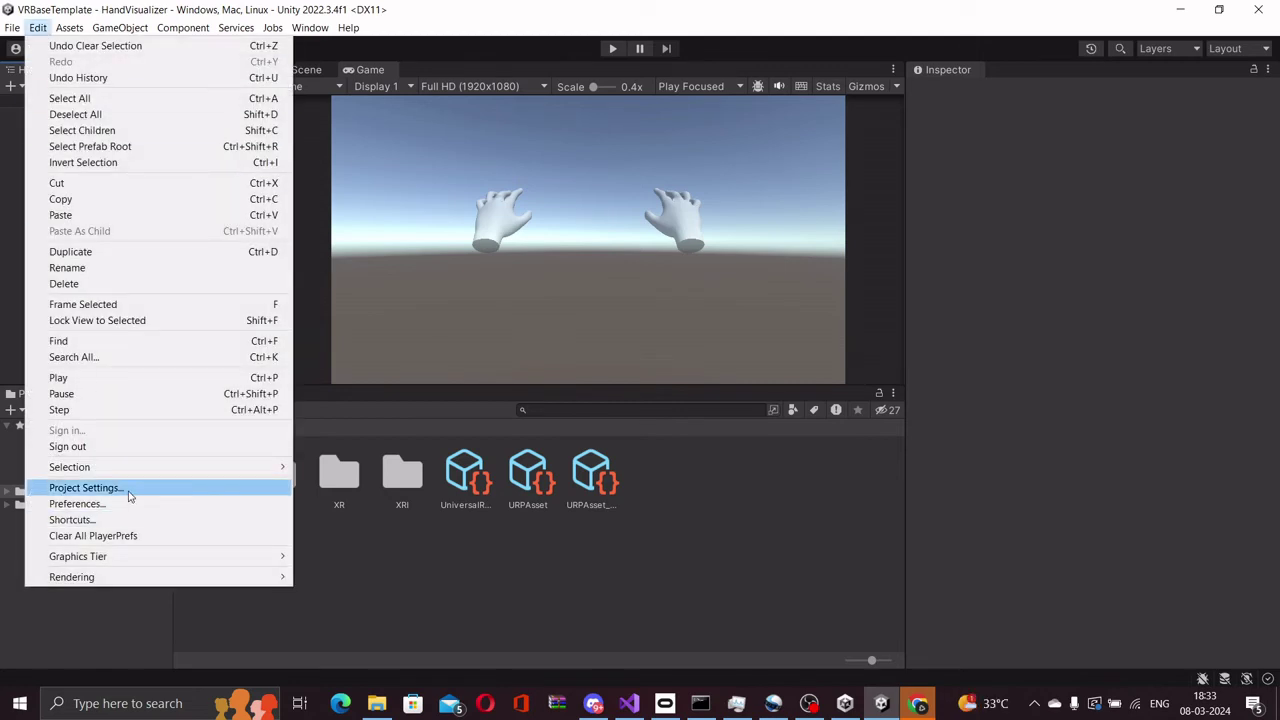
pyautogui.click(88, 488)
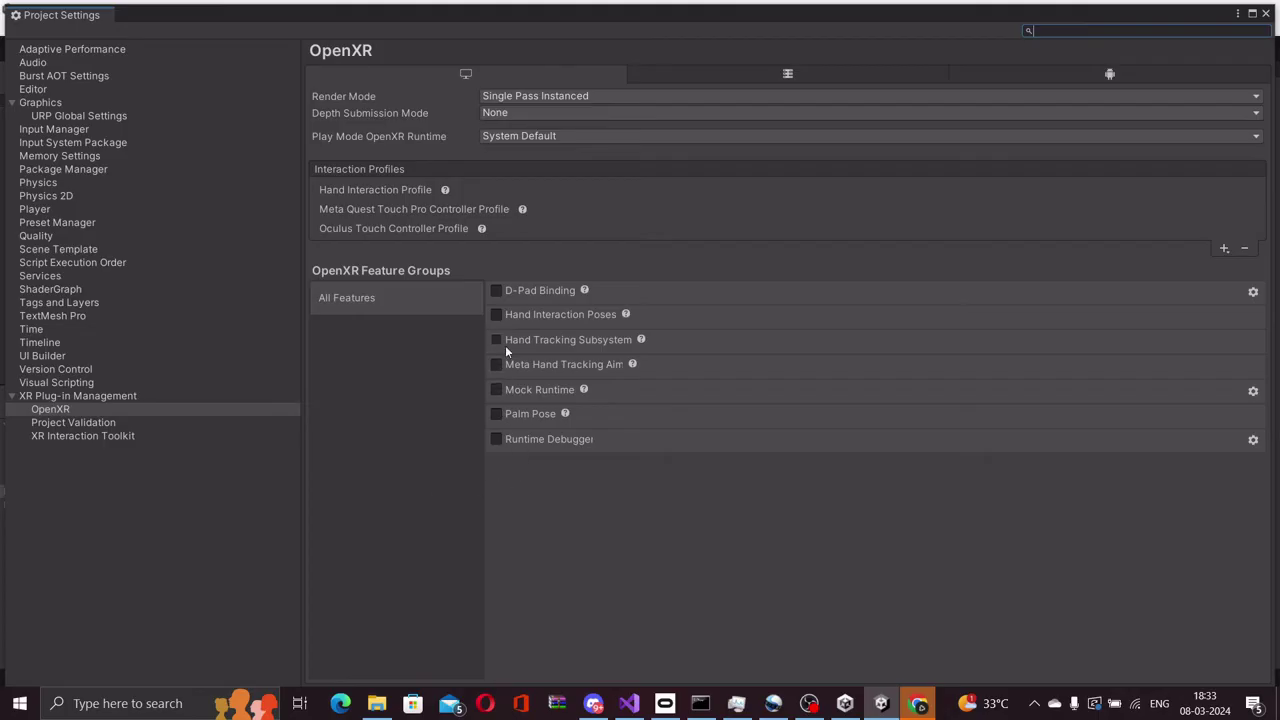
pyautogui.click(505, 345)
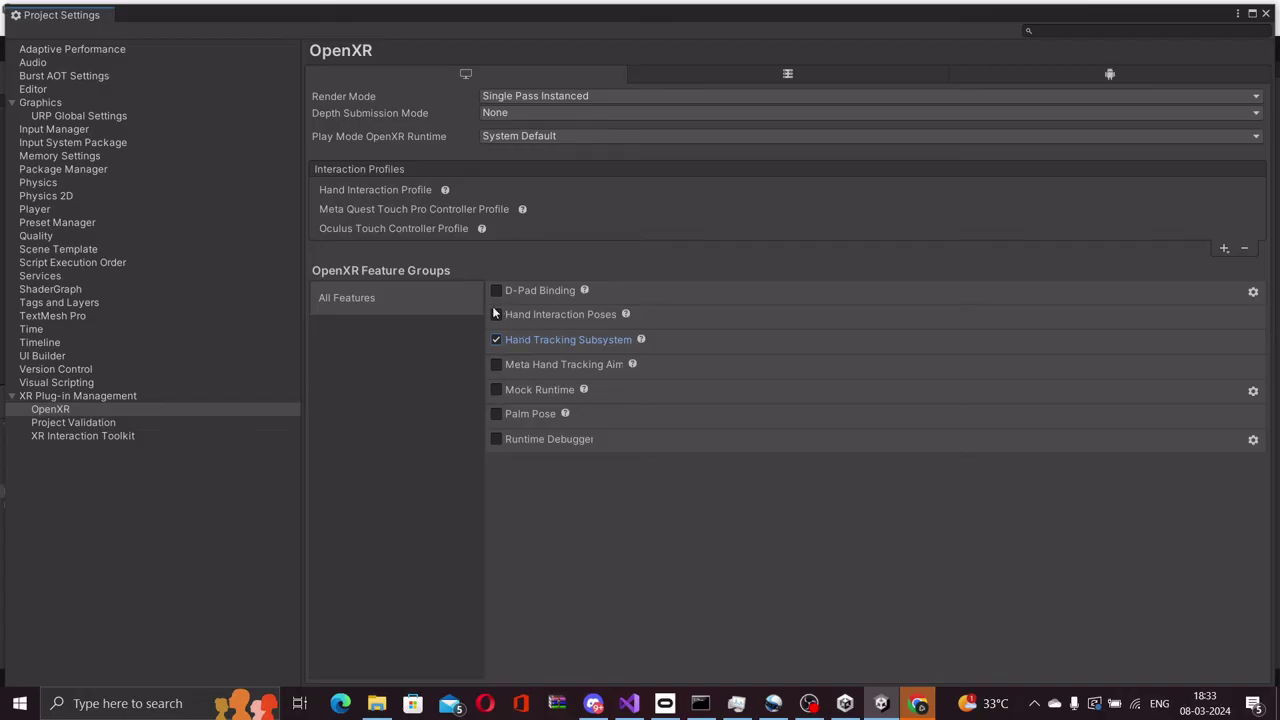
pyautogui.click(495, 315)
pyautogui.click(1266, 15)
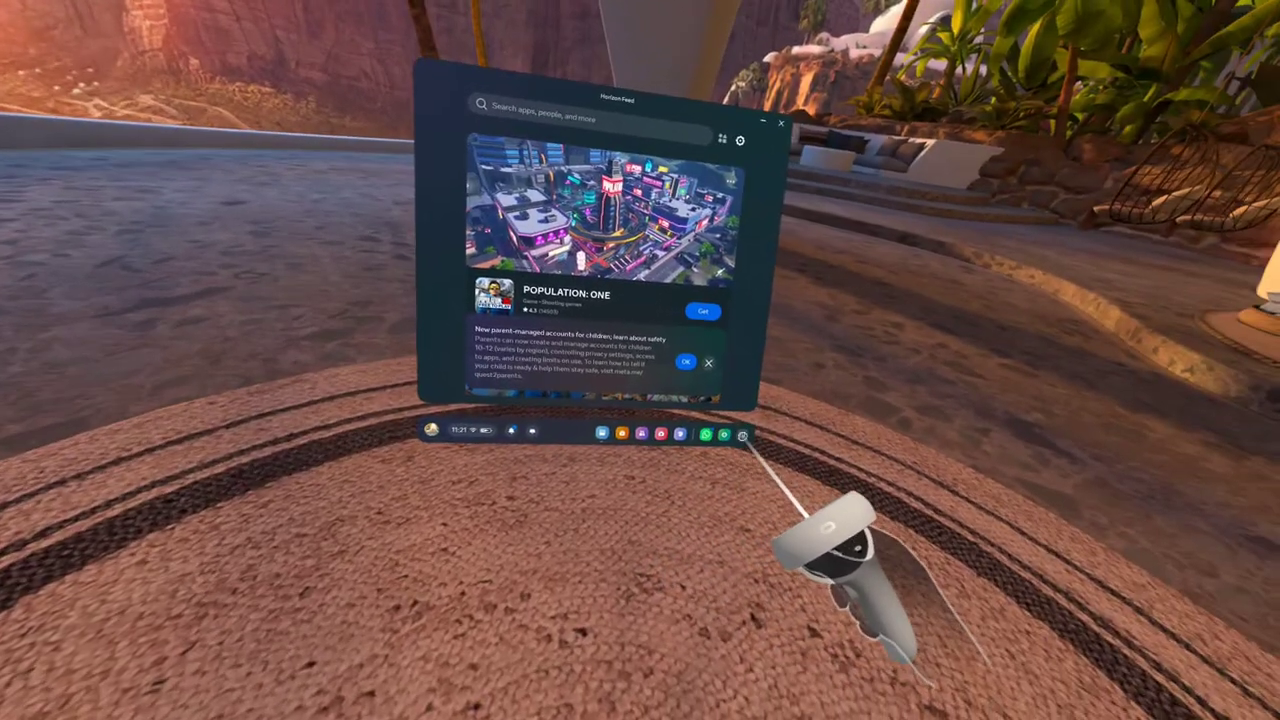
# - From the Quest headset's Quick Settings, launch Quest Link to connect to the PC
pyautogui.click(877, 449)
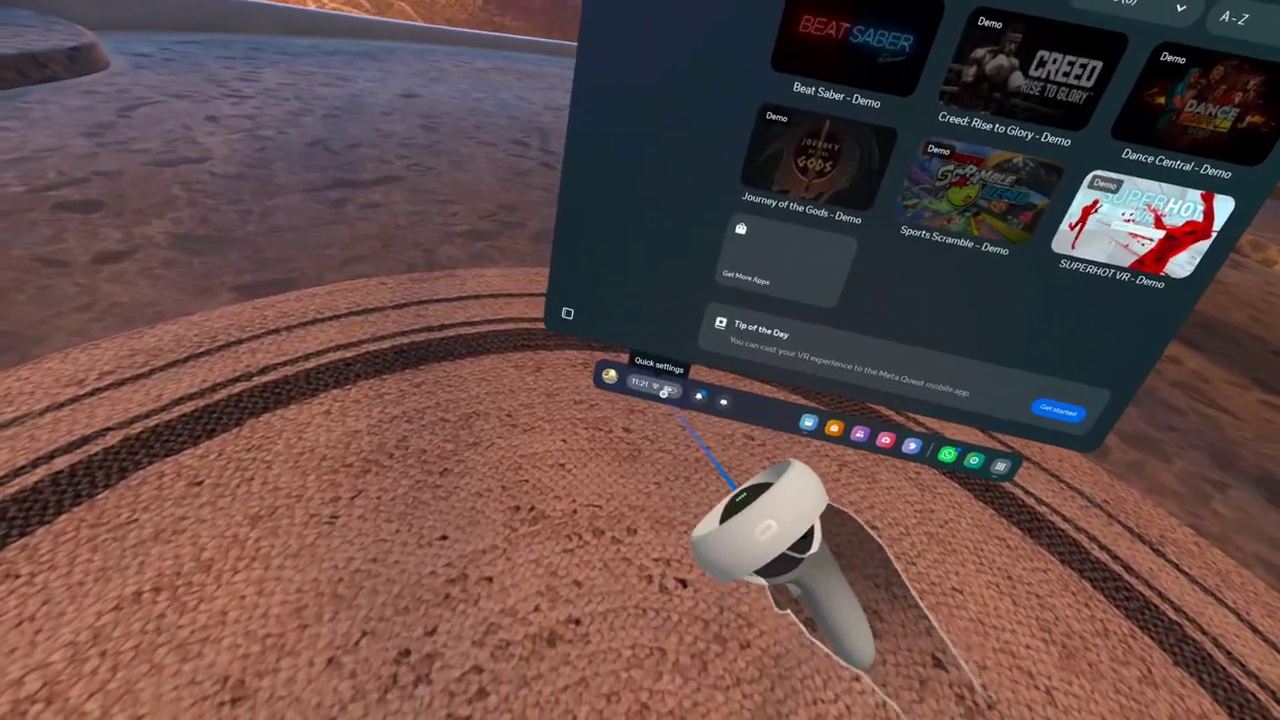
pyautogui.click(650, 410)
pyautogui.click(660, 398)
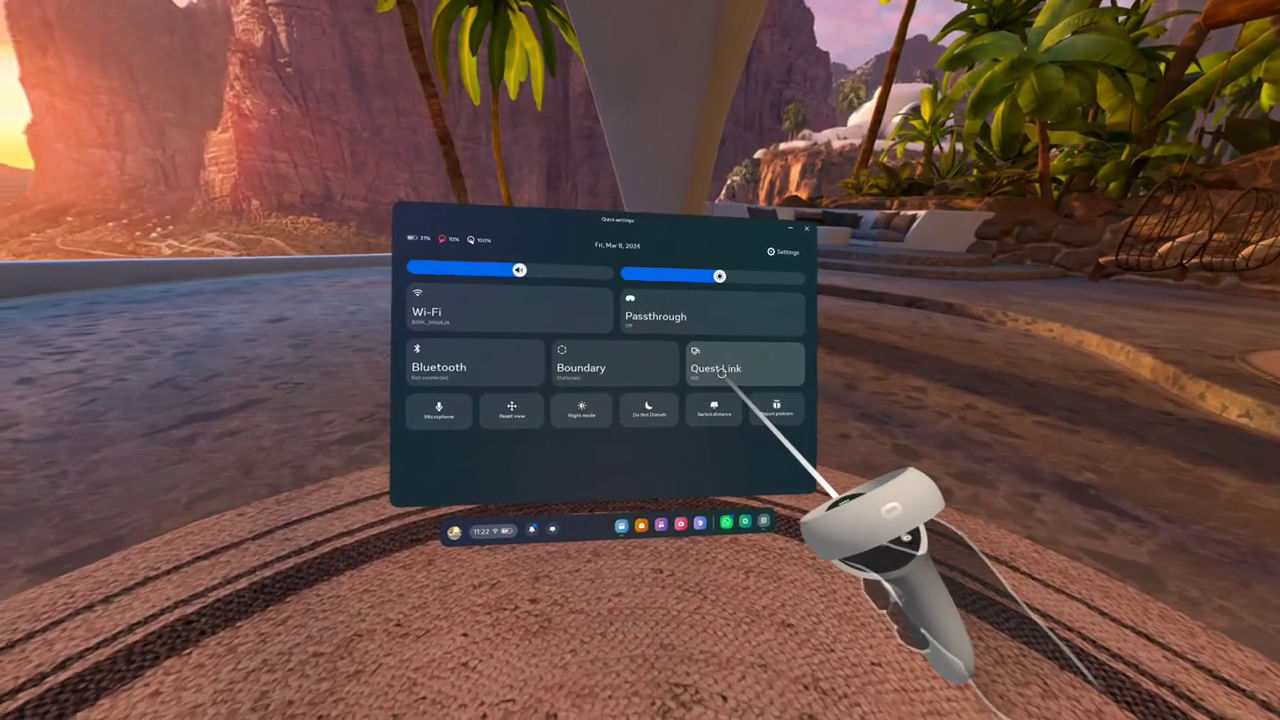
pyautogui.click(742, 378)
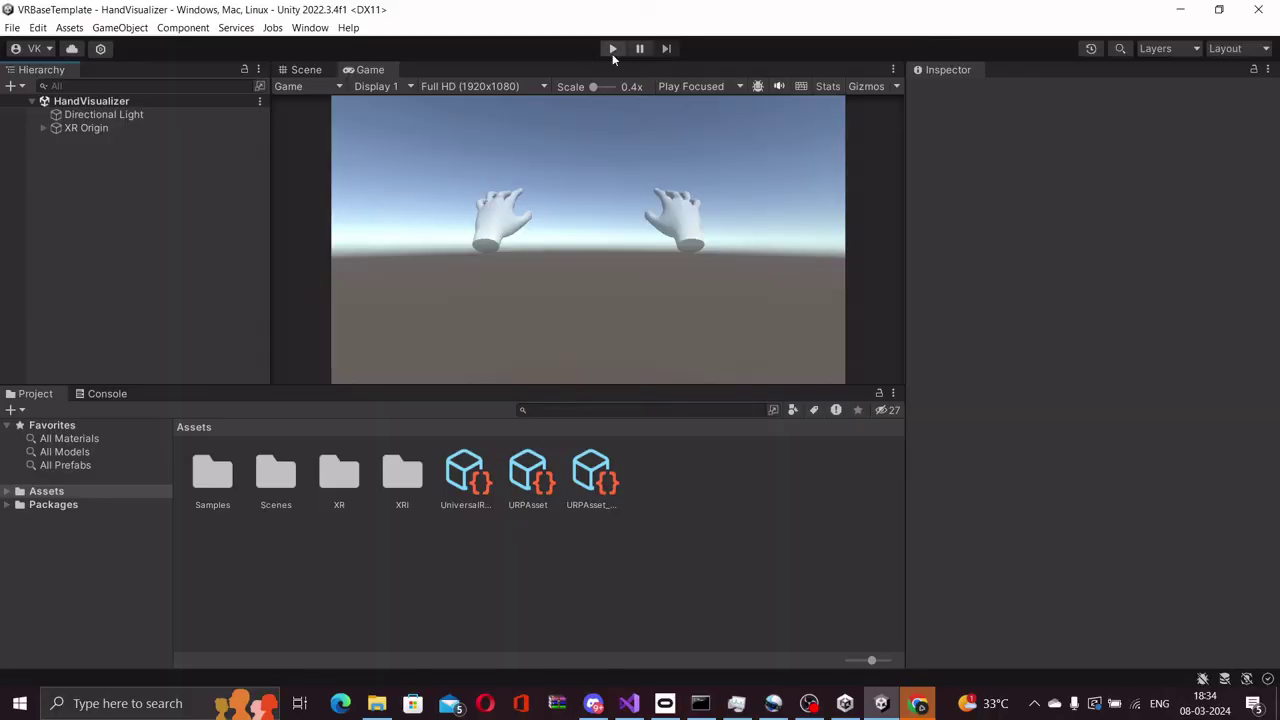
pyautogui.click(612, 49)
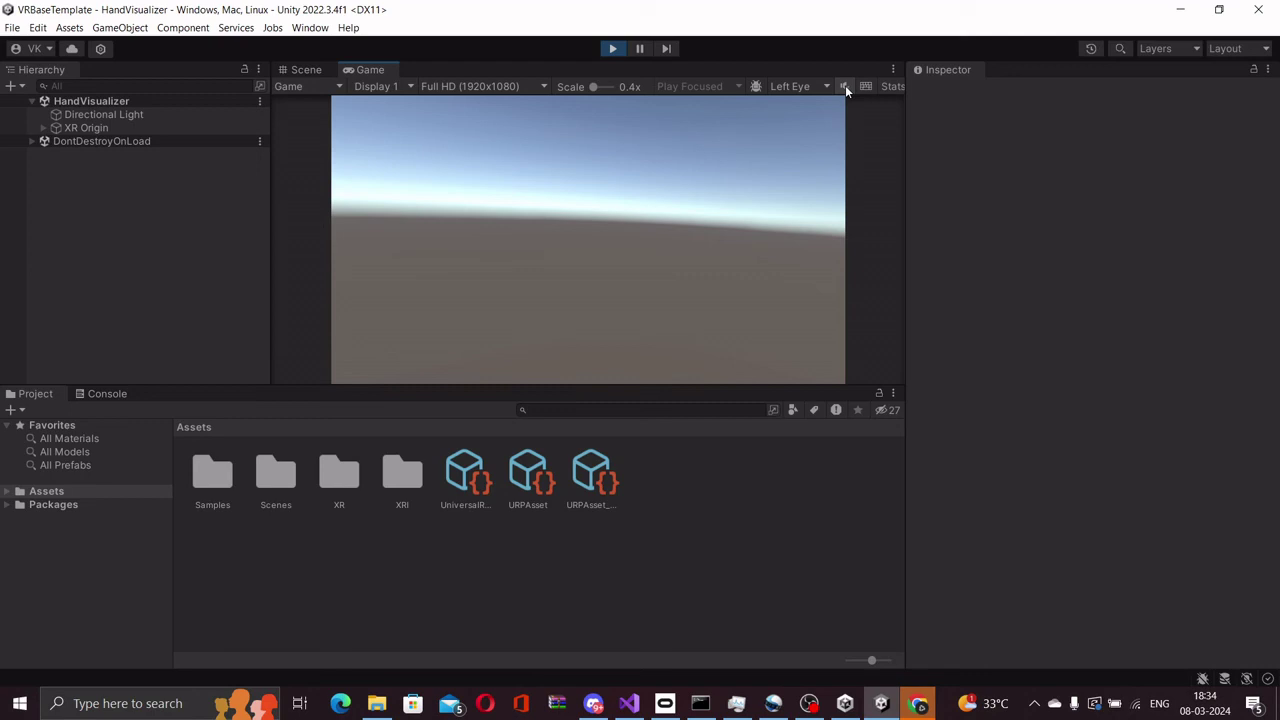
pyautogui.click(612, 49)
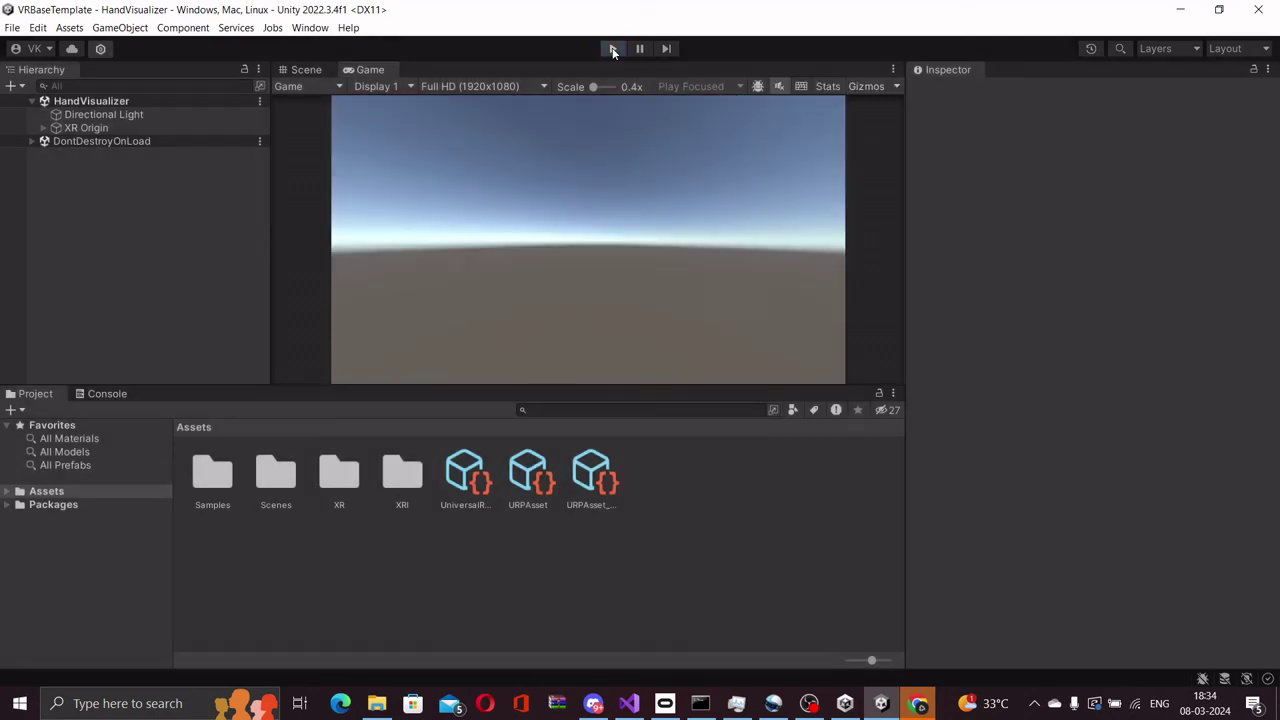
# - Open HandsDemoScene from Samples > XR Interaction Toolkit > 2.4.3 > Hands Interaction Demo > Runtime and play-test it
pyautogui.doubleClick(222, 480)
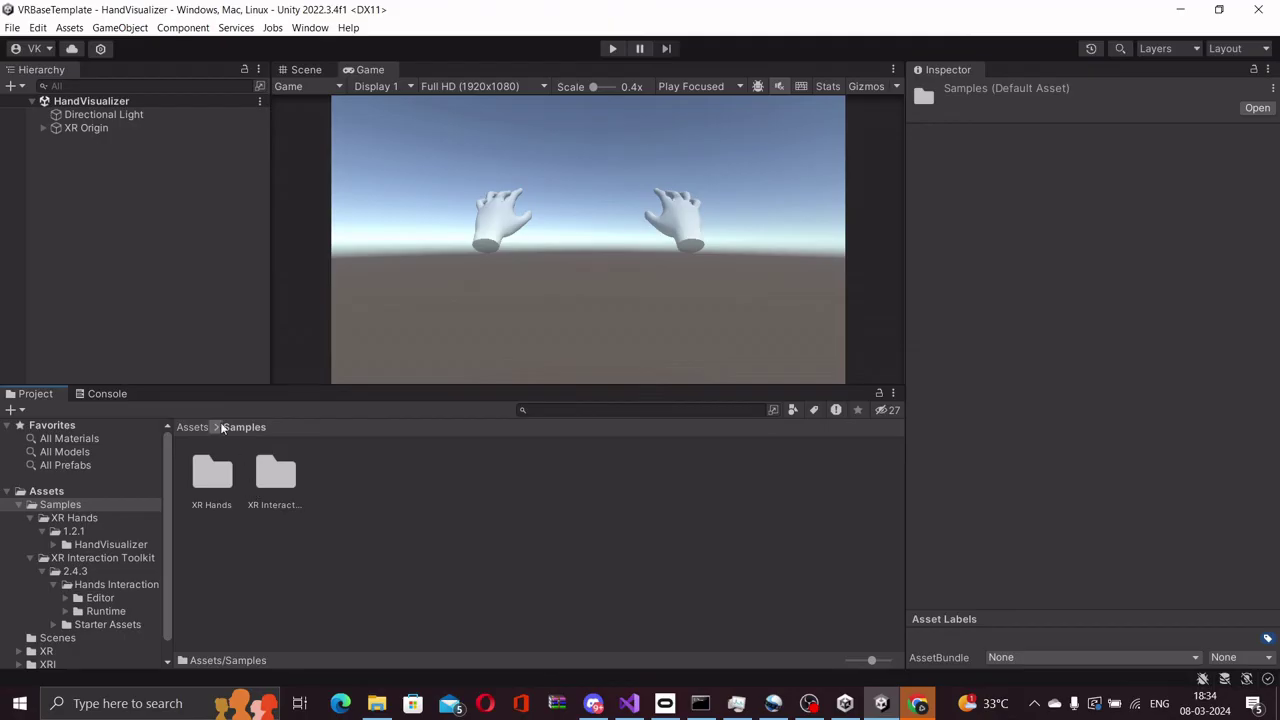
pyautogui.doubleClick(265, 487)
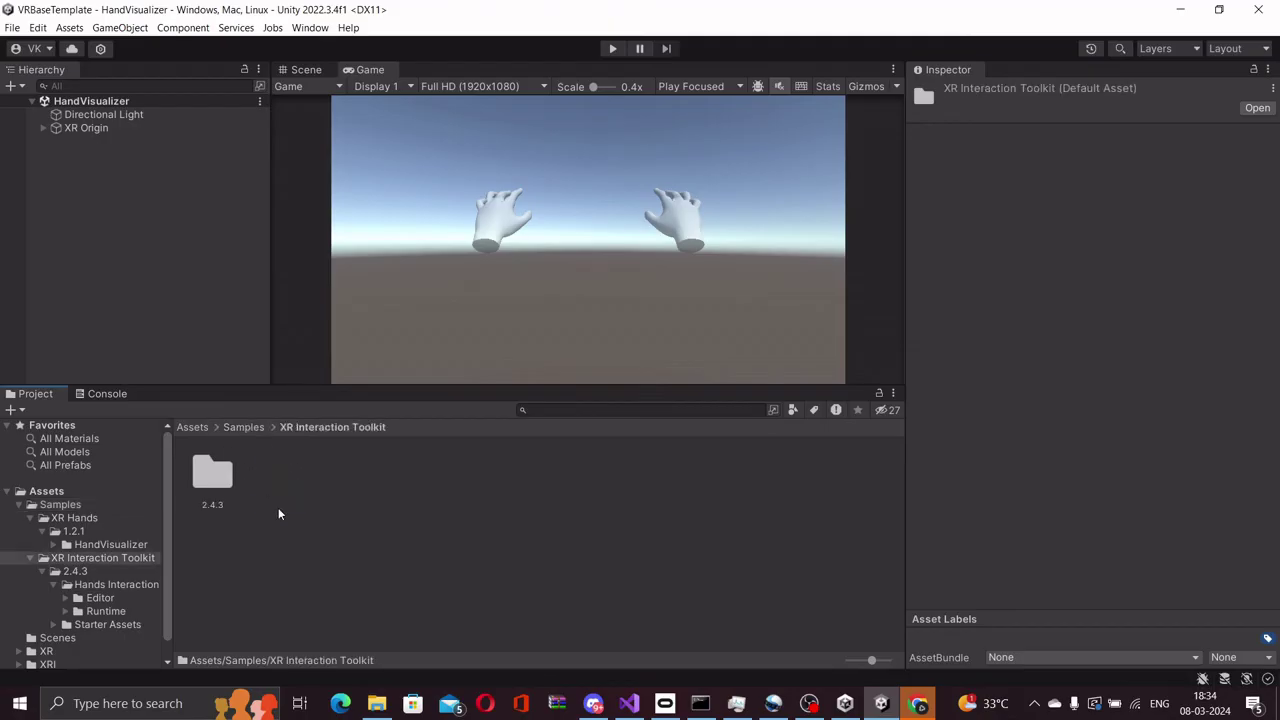
pyautogui.click(207, 478)
pyautogui.doubleClick(207, 478)
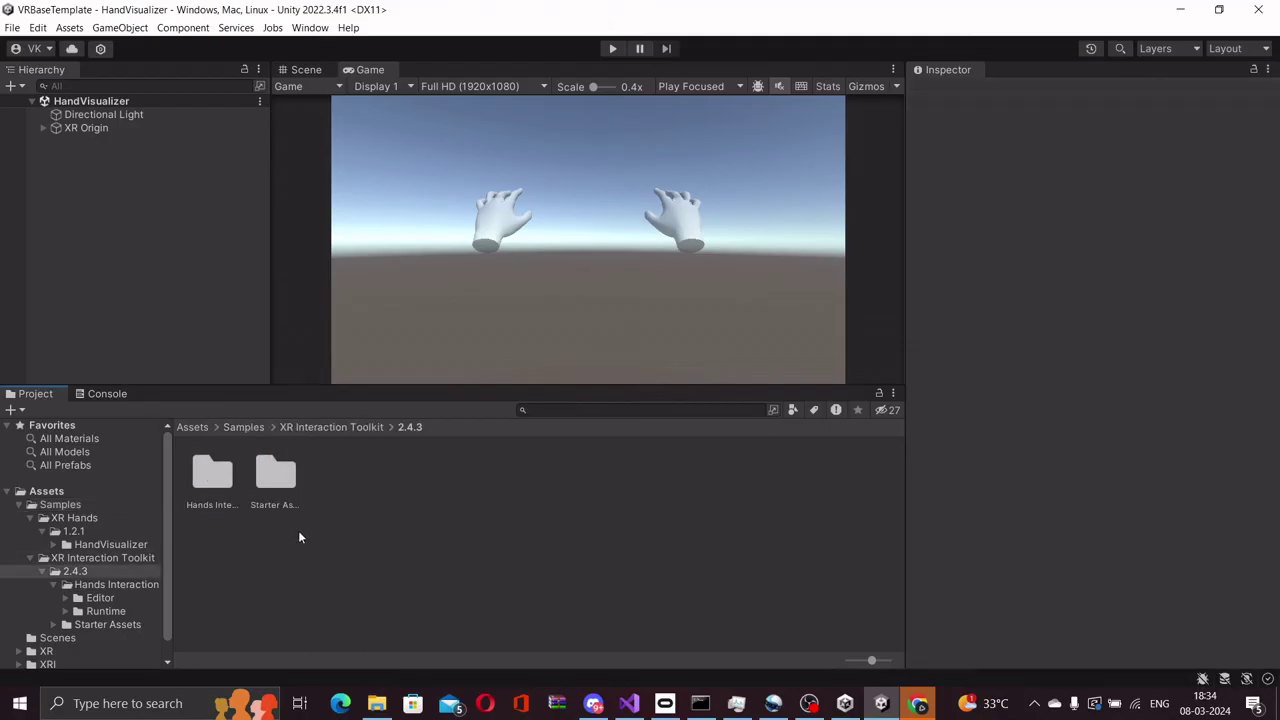
pyautogui.doubleClick(205, 476)
pyautogui.doubleClick(277, 476)
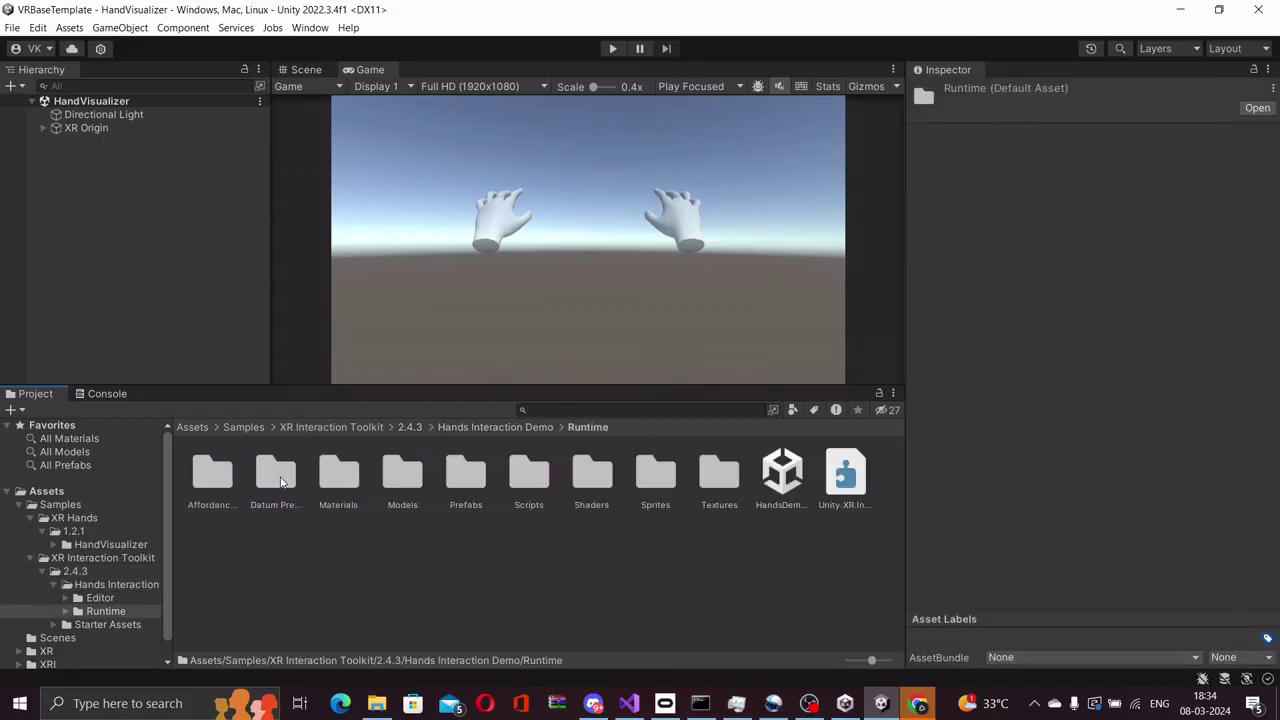
pyautogui.click(773, 474)
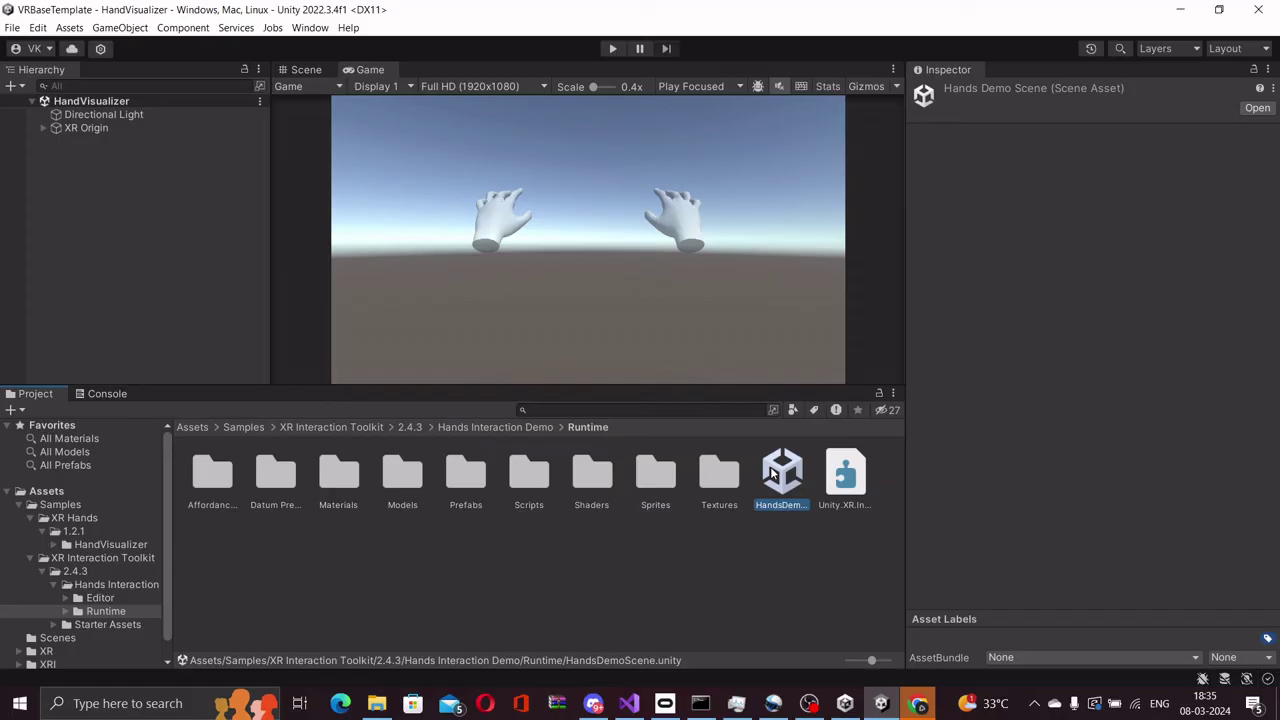
pyautogui.doubleClick(772, 474)
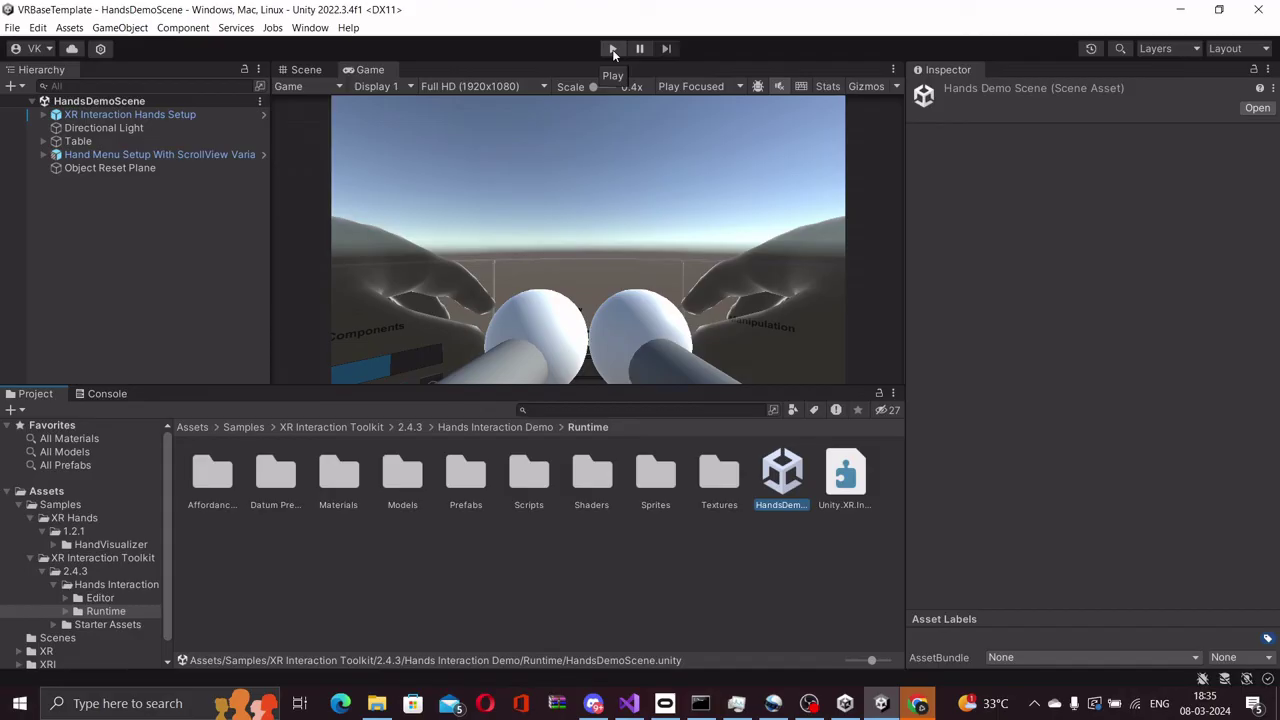
pyautogui.click(613, 50)
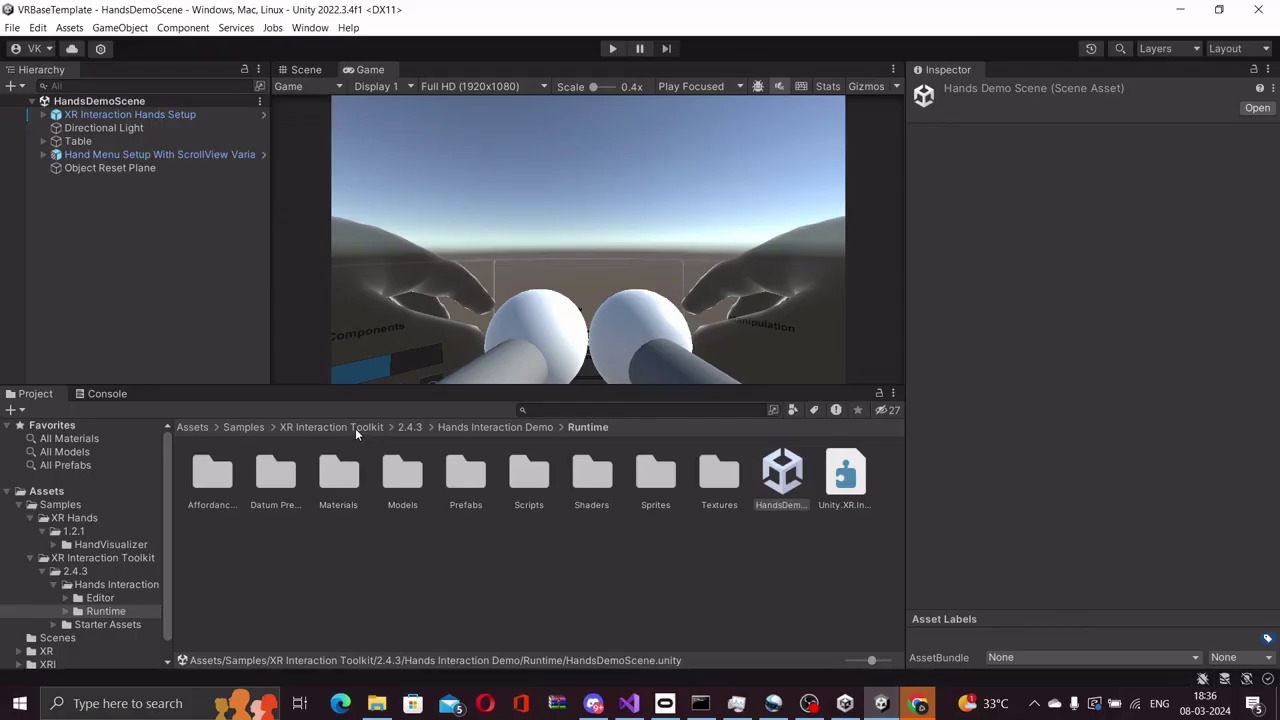
# - Open the DemoScene from the 2.4.3 > Starter Assets folder
pyautogui.click(408, 428)
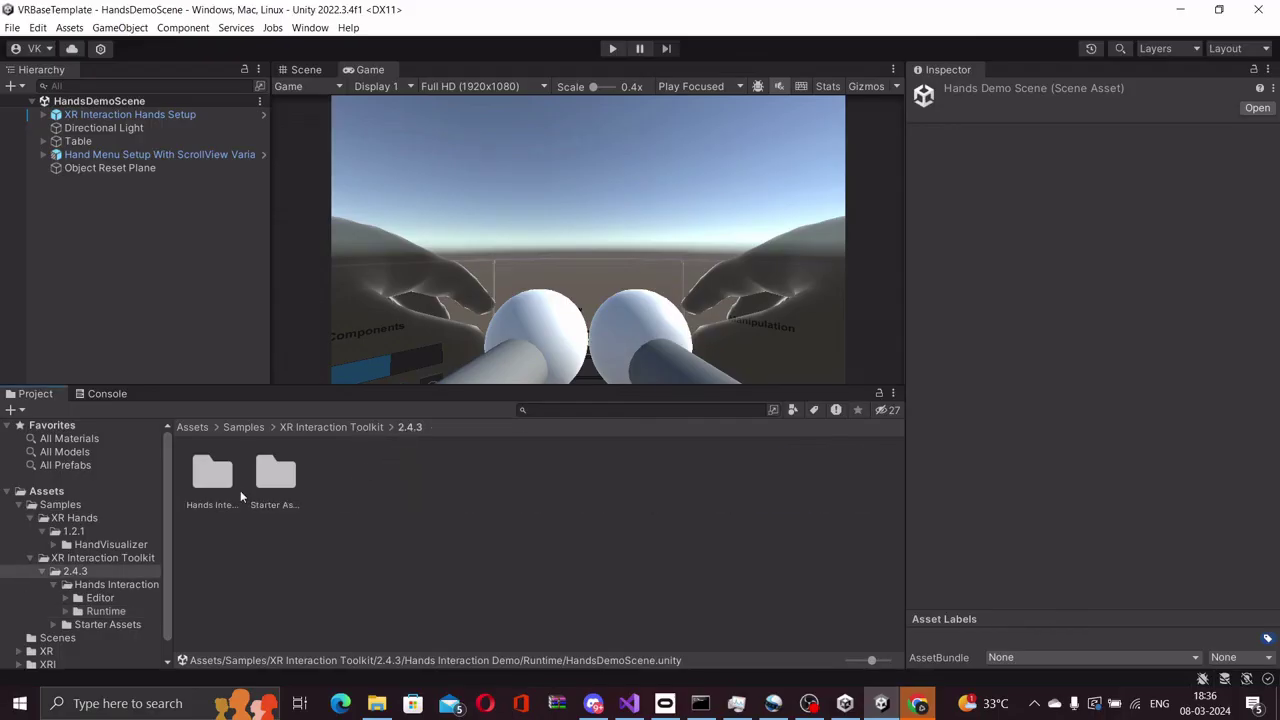
pyautogui.doubleClick(270, 480)
pyautogui.doubleClick(610, 472)
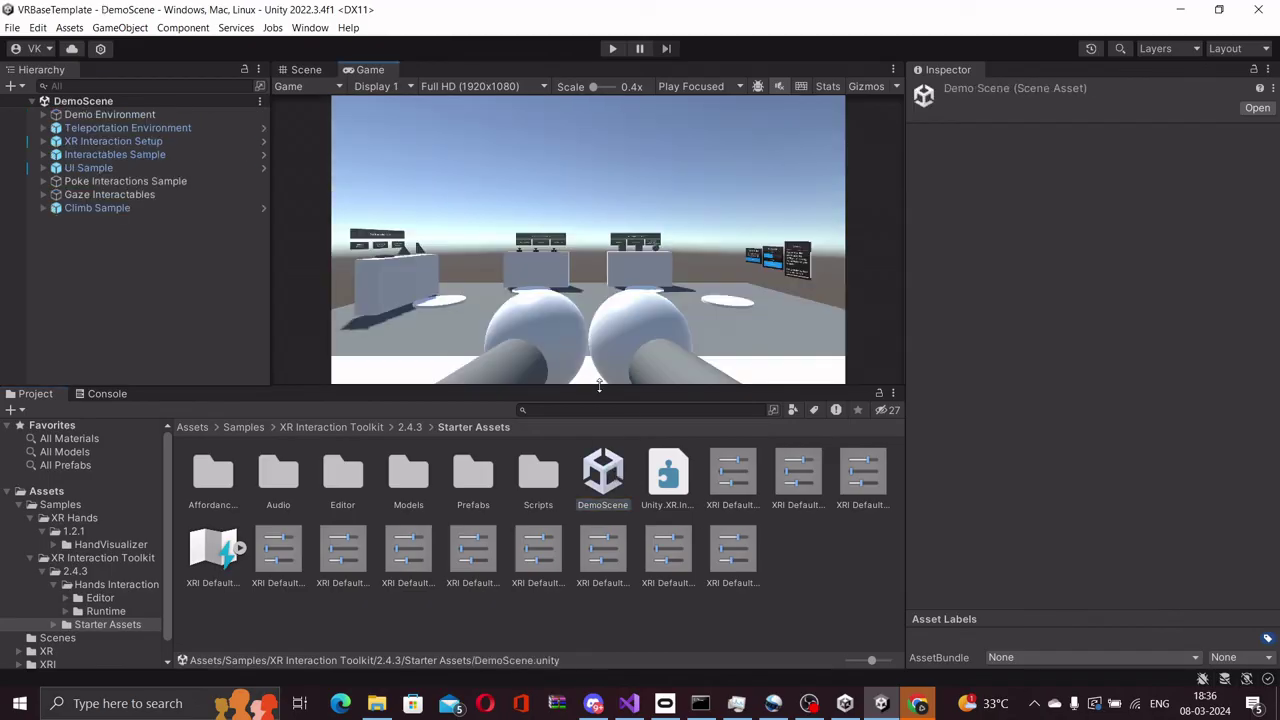
# - Enlarge the Game view by resizing the surrounding panels, then play-test the DemoScene
pyautogui.moveTo(594, 387); pyautogui.dragTo(560, 612)
pyautogui.moveTo(268, 437); pyautogui.dragTo(166, 405)
pyautogui.click(67, 393)
pyautogui.moveTo(903, 349); pyautogui.dragTo(1063, 330)
pyautogui.click(612, 48)
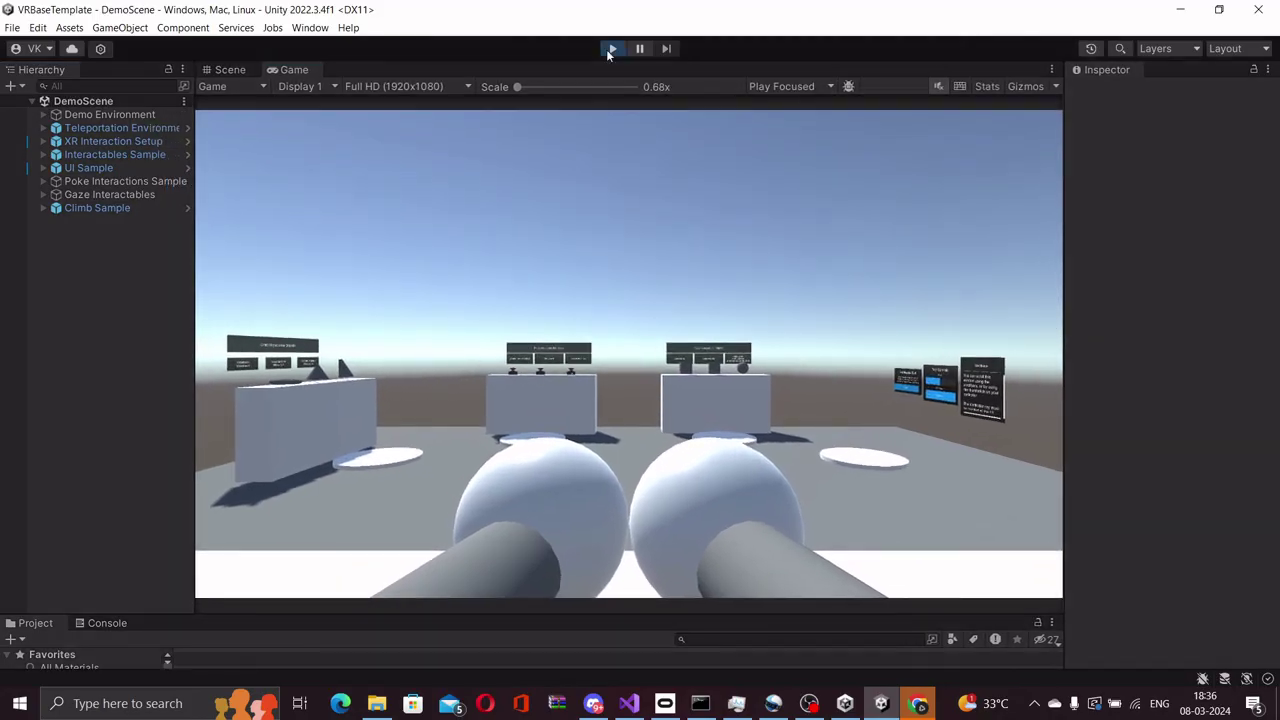